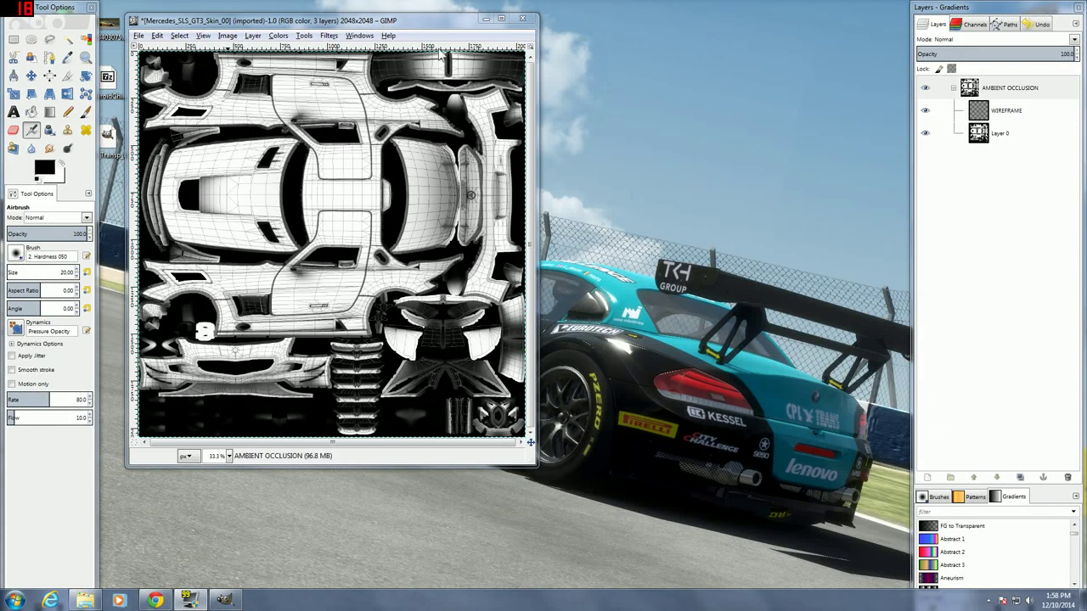
- Toggle the WIREFRAME layer, then set the Scale Image width and height to 4096 px
click(925, 110)
click(925, 110)
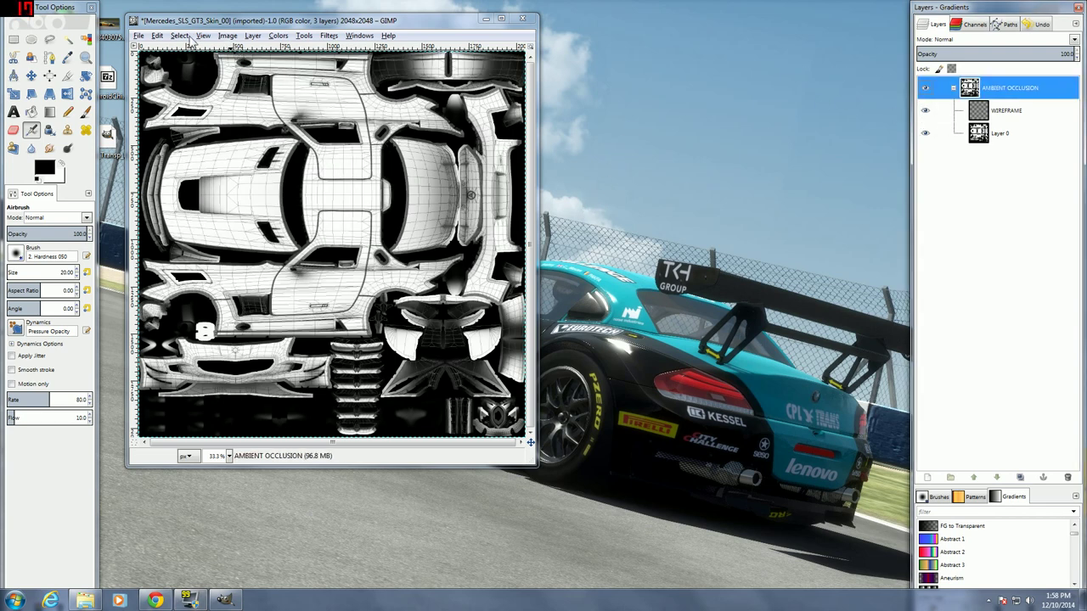
click(141, 37)
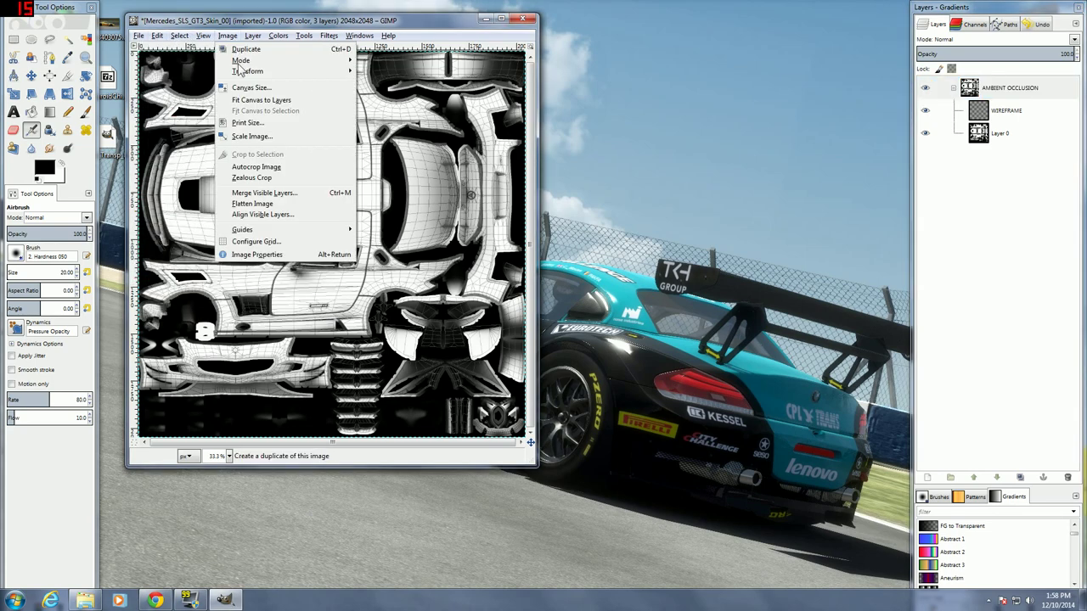
click(270, 141)
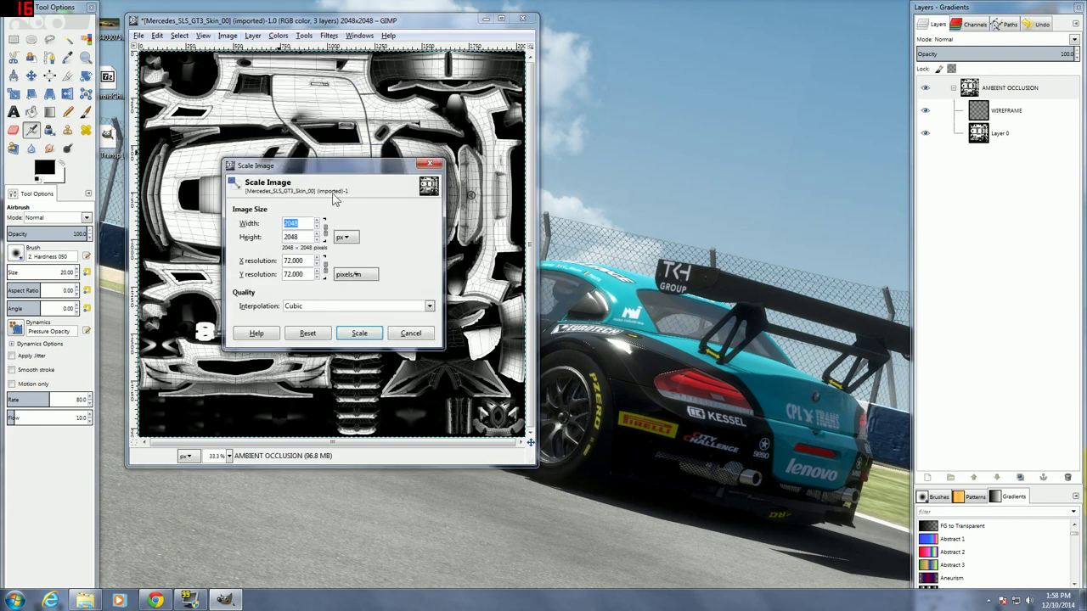
click(319, 220)
click(319, 221)
click(318, 227)
click(318, 227)
click(317, 227)
- Keep Cubic interpolation and apply the scale, accepting the large-memory warning
click(429, 307)
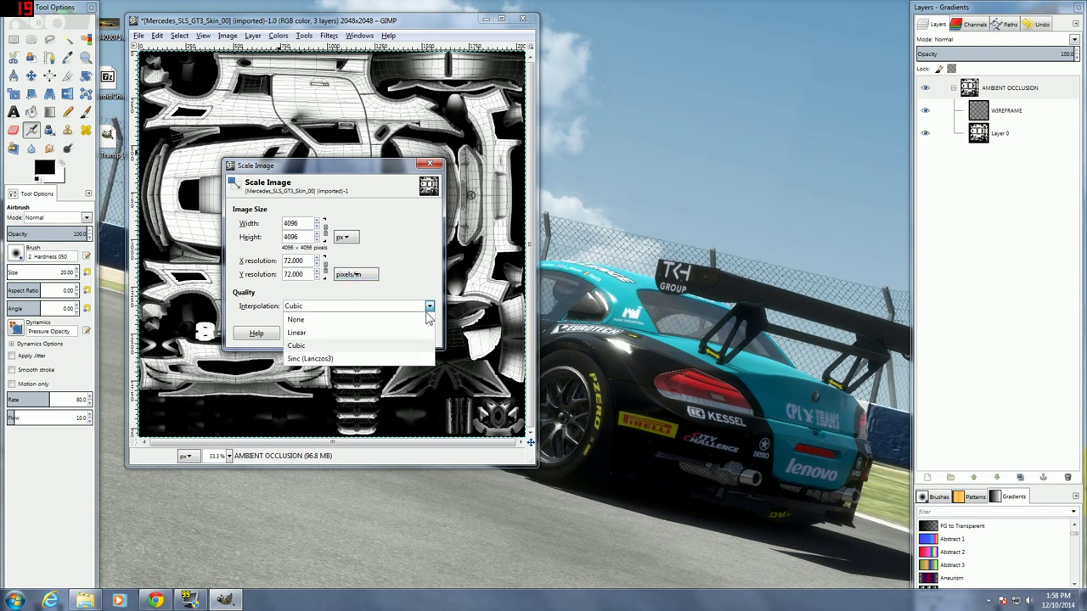
click(416, 326)
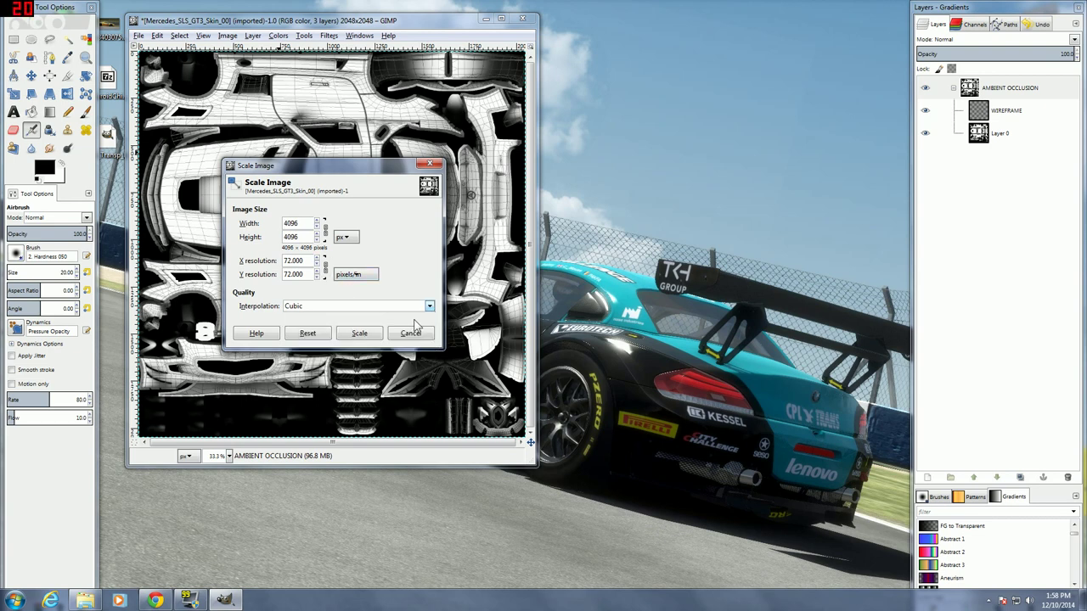
click(371, 337)
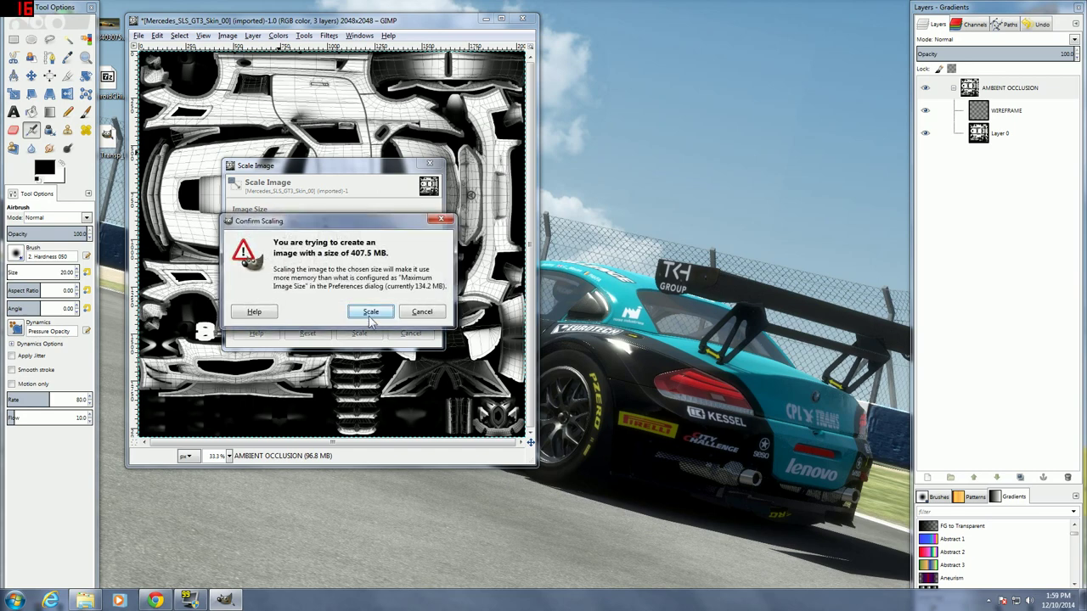
click(370, 312)
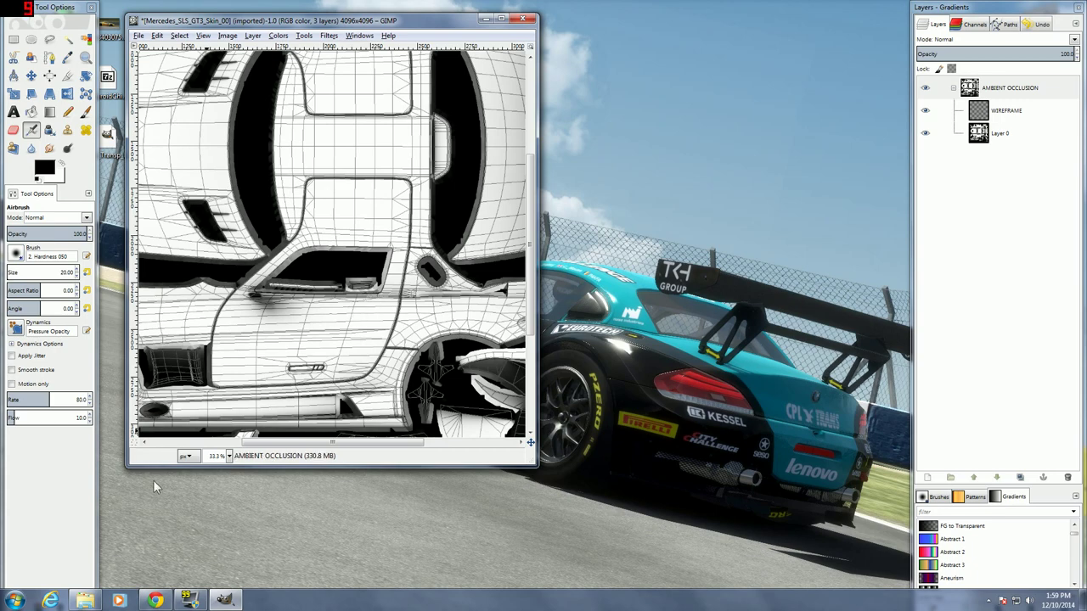
- Browse Explorer to Program Files (x86)\Steam\SteamApps\common\assettocorsa\content\cars
click(85, 601)
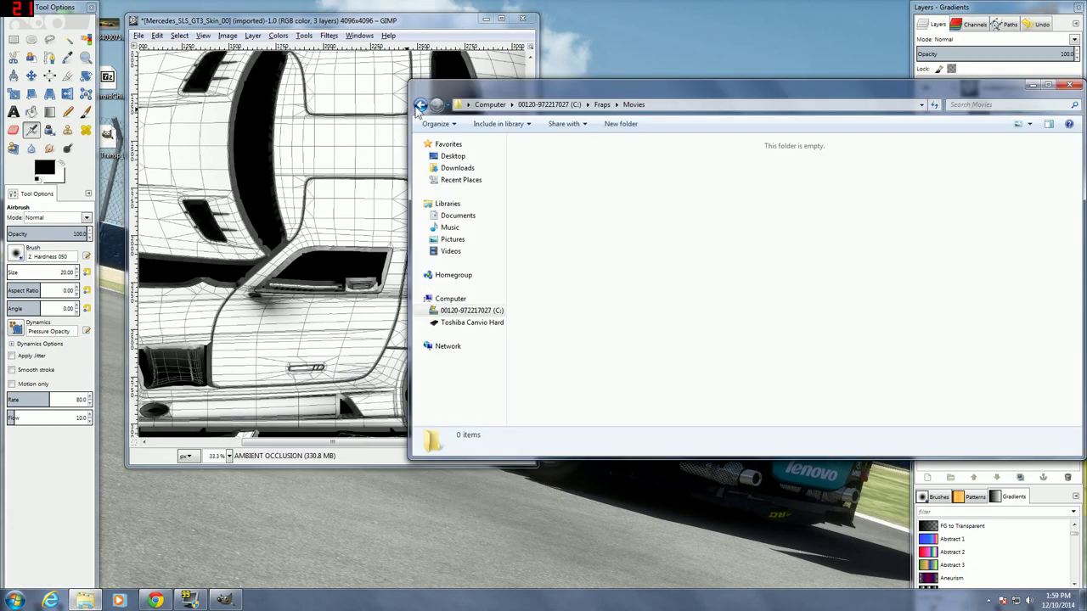
click(418, 107)
click(420, 105)
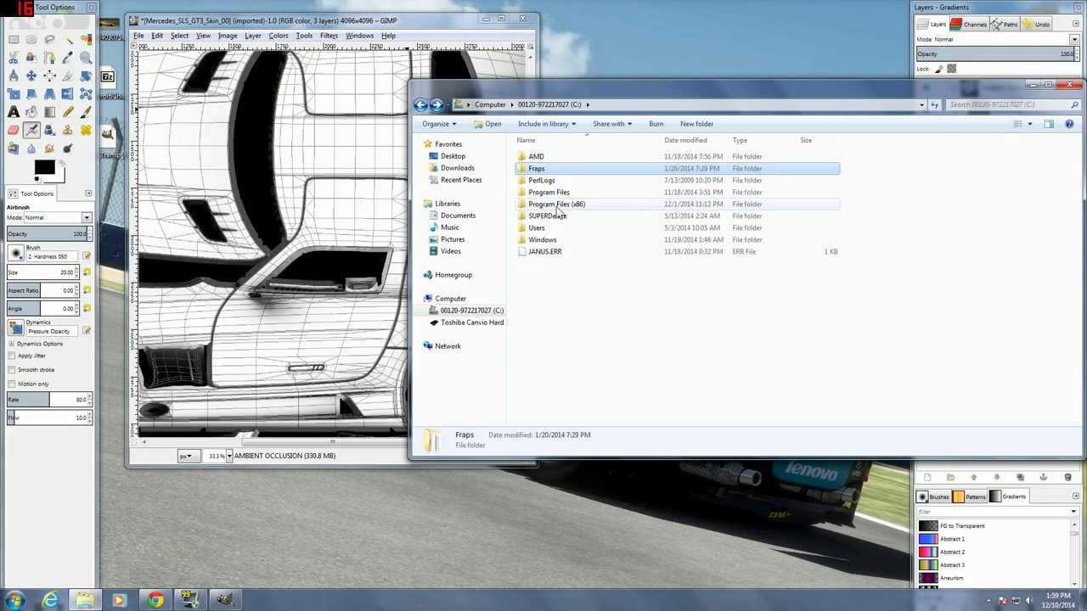
double_click(558, 205)
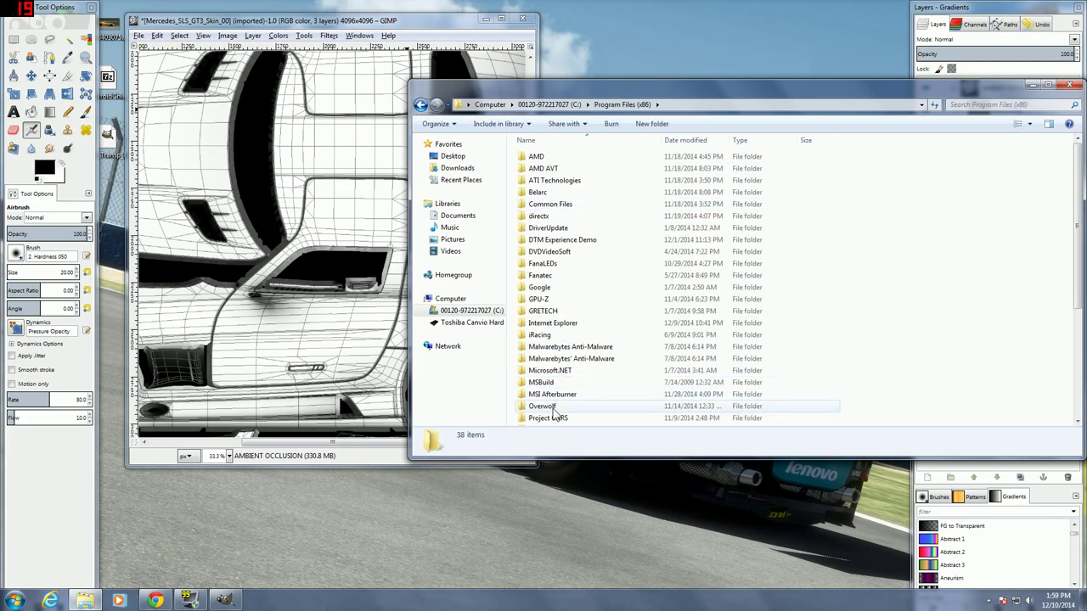
scroll(553, 413, down, 5)
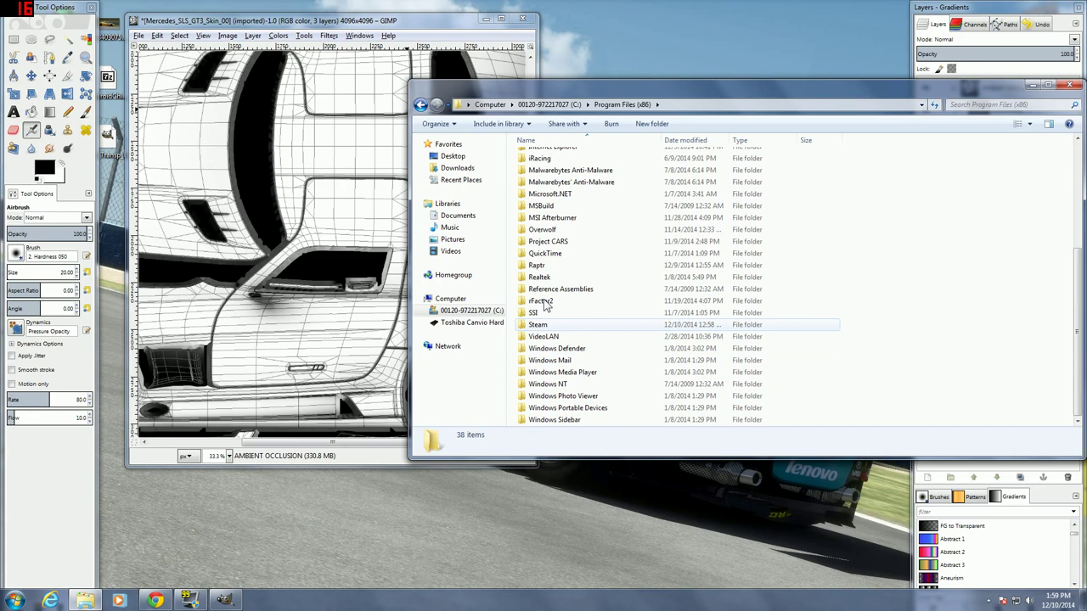
click(548, 241)
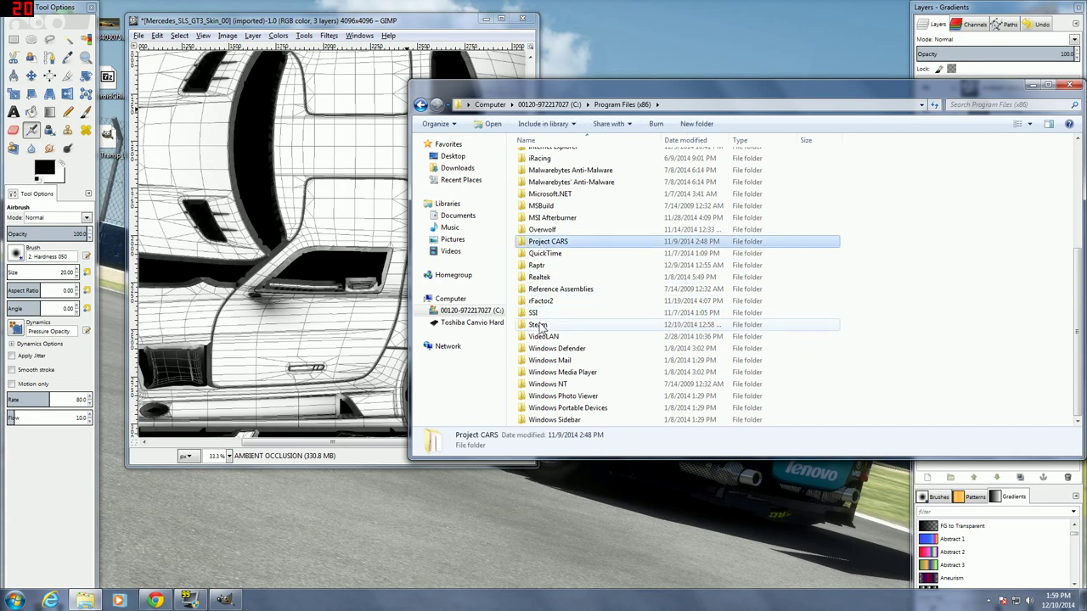
double_click(539, 325)
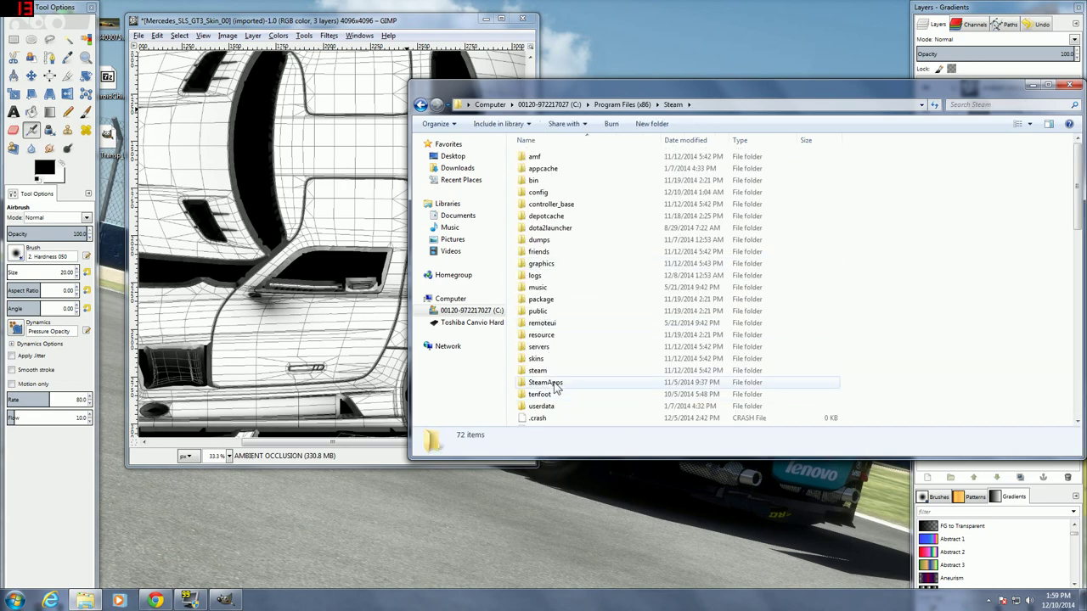
double_click(545, 383)
double_click(536, 156)
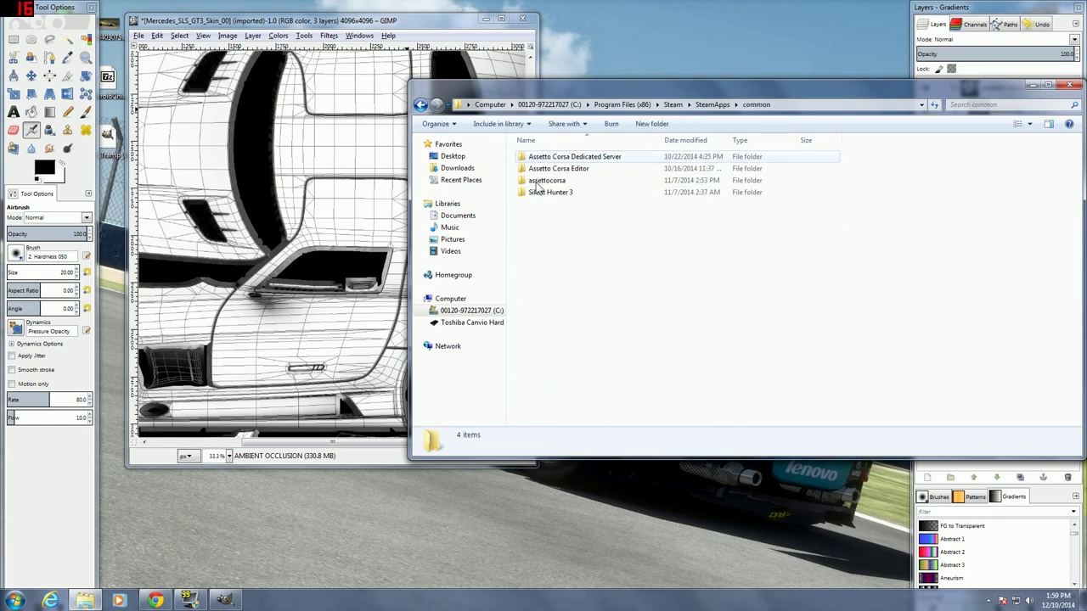
double_click(536, 181)
double_click(540, 192)
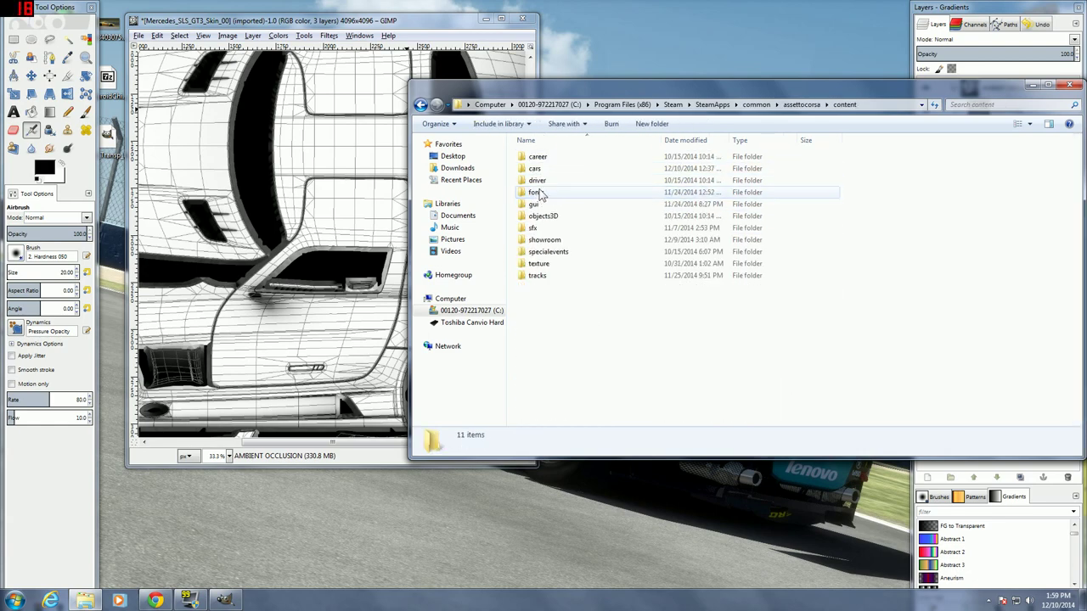
double_click(535, 169)
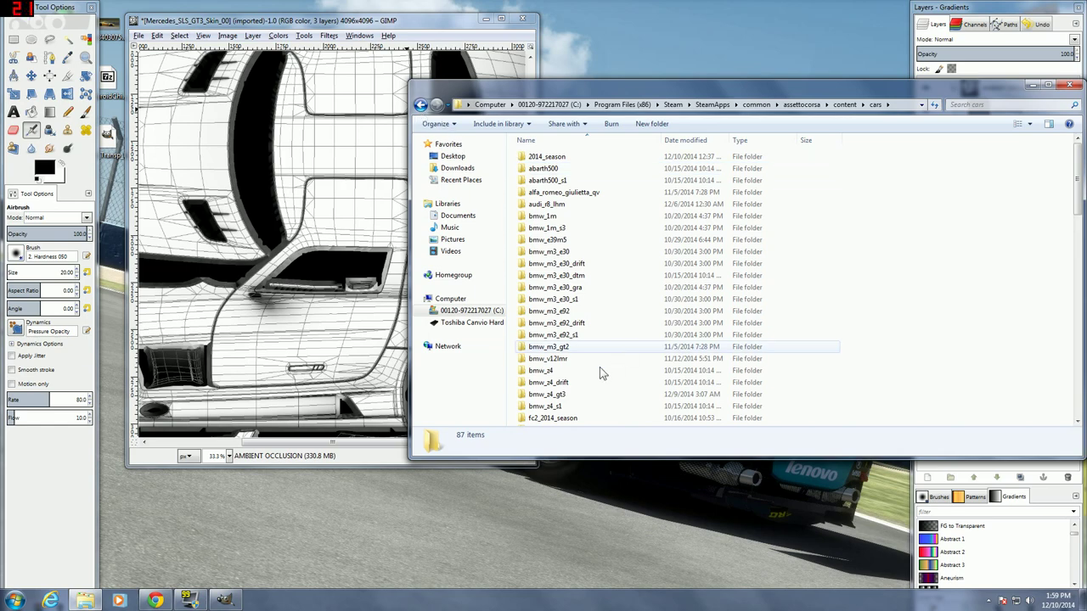
- Open Carpaint_D from lotus_evora_gtc\skins\Fed_Ex_racing in GIMP
scroll(579, 374, down, 17)
scroll(574, 382, down, 4)
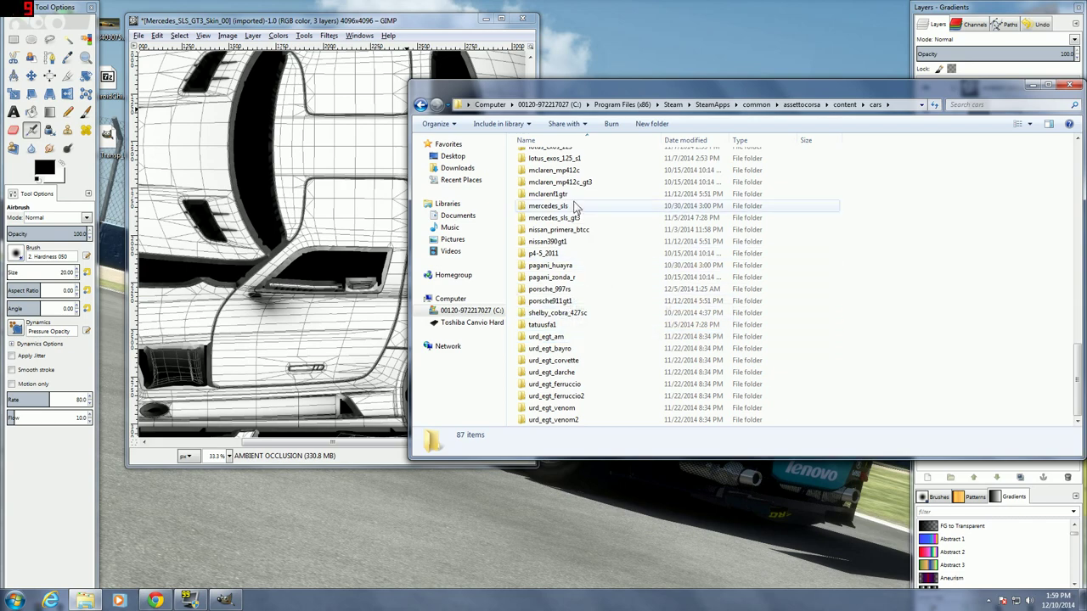
scroll(576, 207, up, 3)
scroll(574, 205, up, 3)
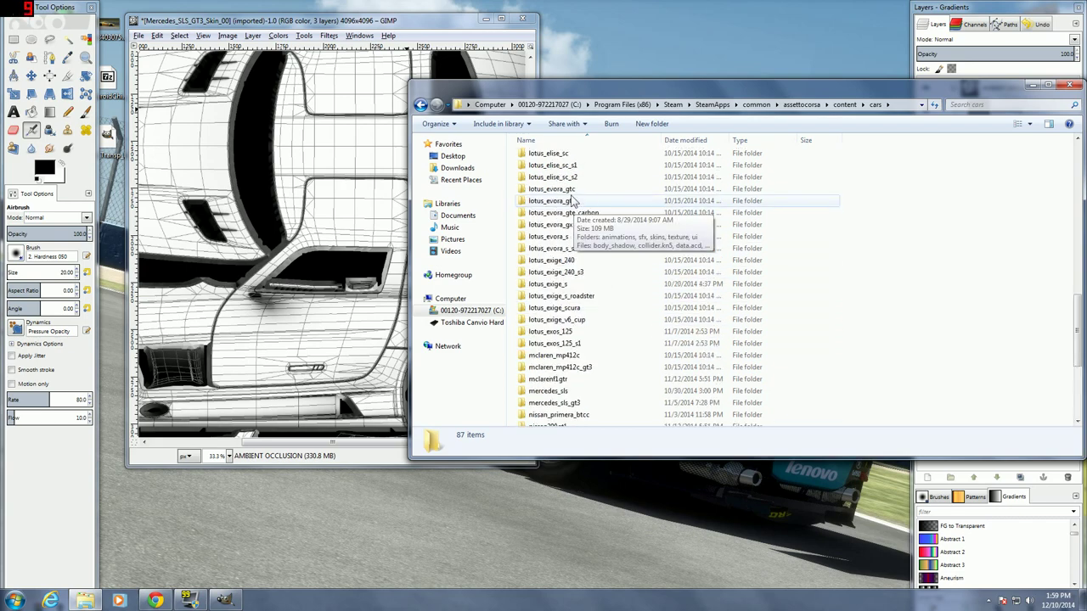
click(566, 190)
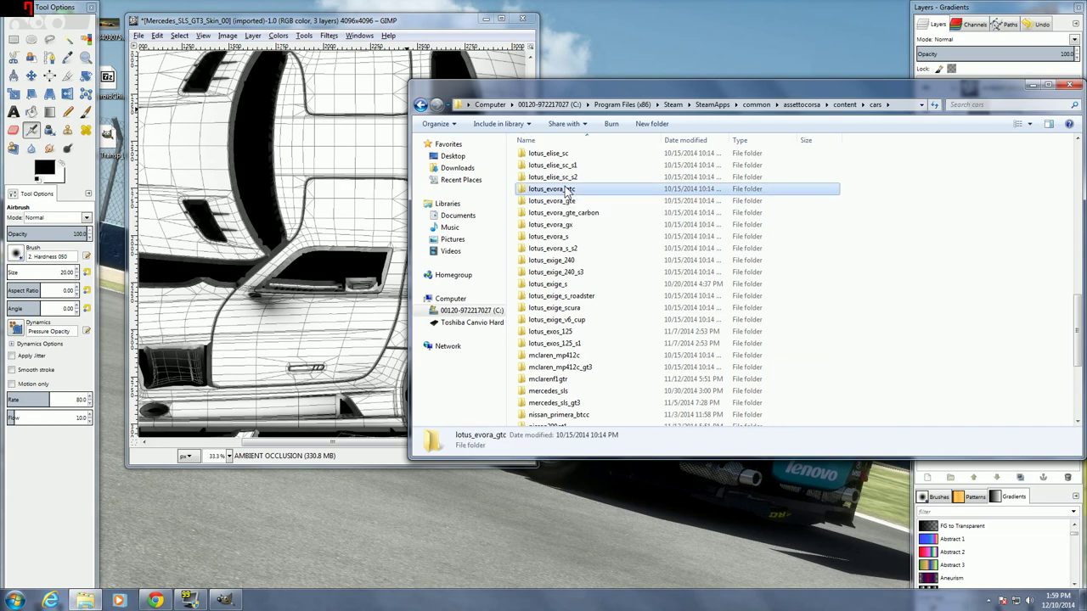
double_click(566, 191)
double_click(542, 182)
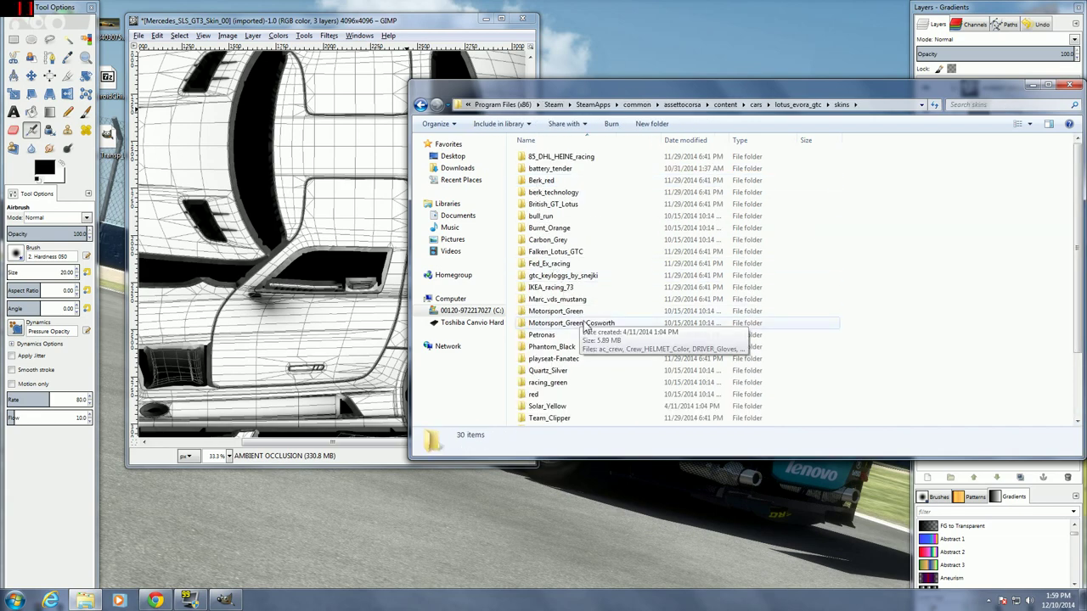
scroll(586, 325, down, 3)
scroll(582, 324, up, 3)
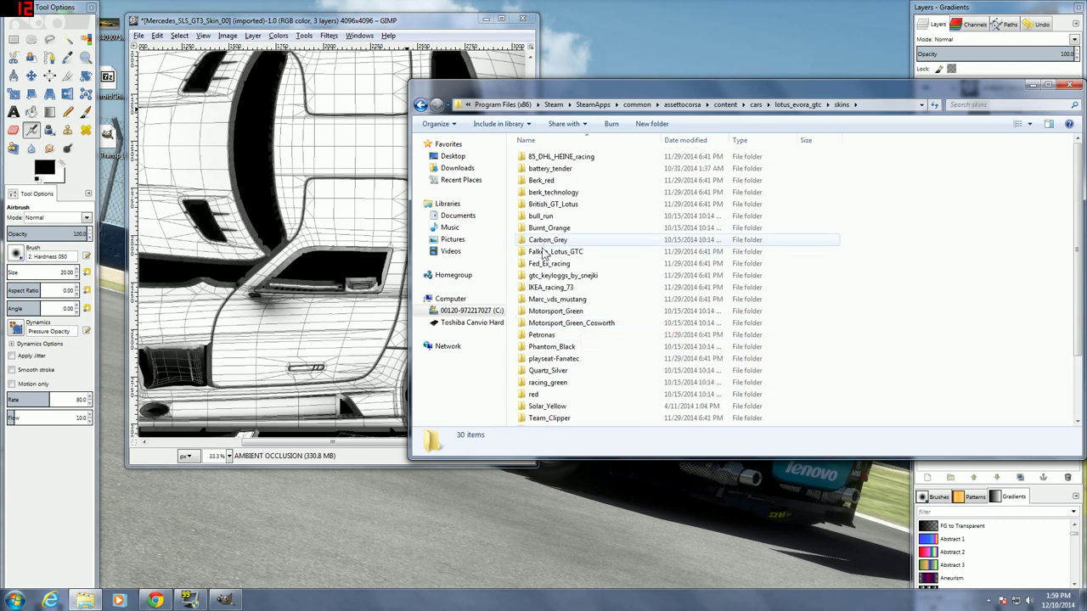
click(558, 265)
double_click(558, 265)
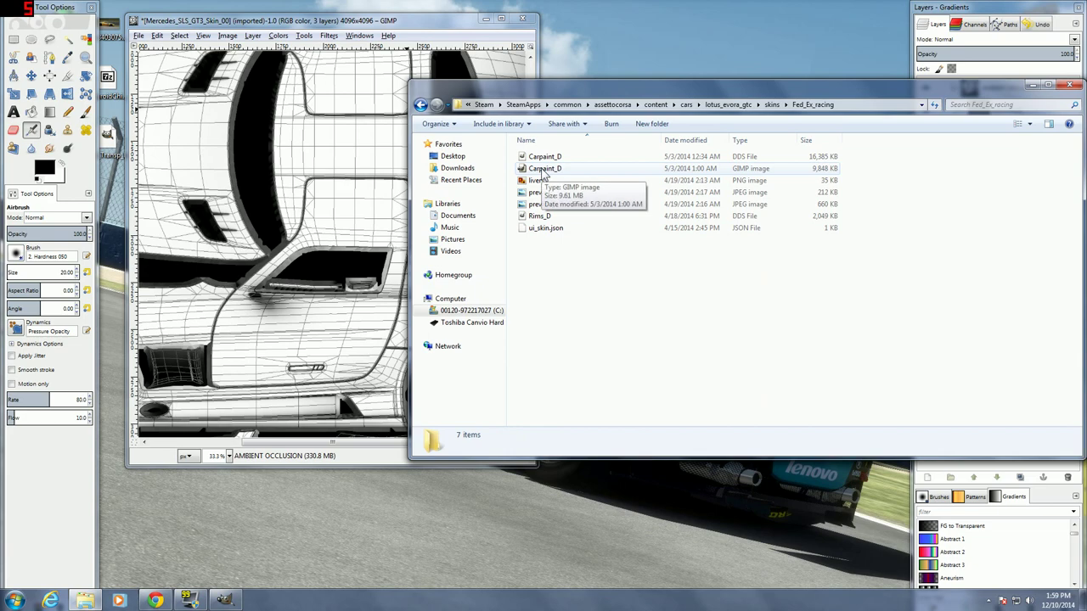
click(543, 170)
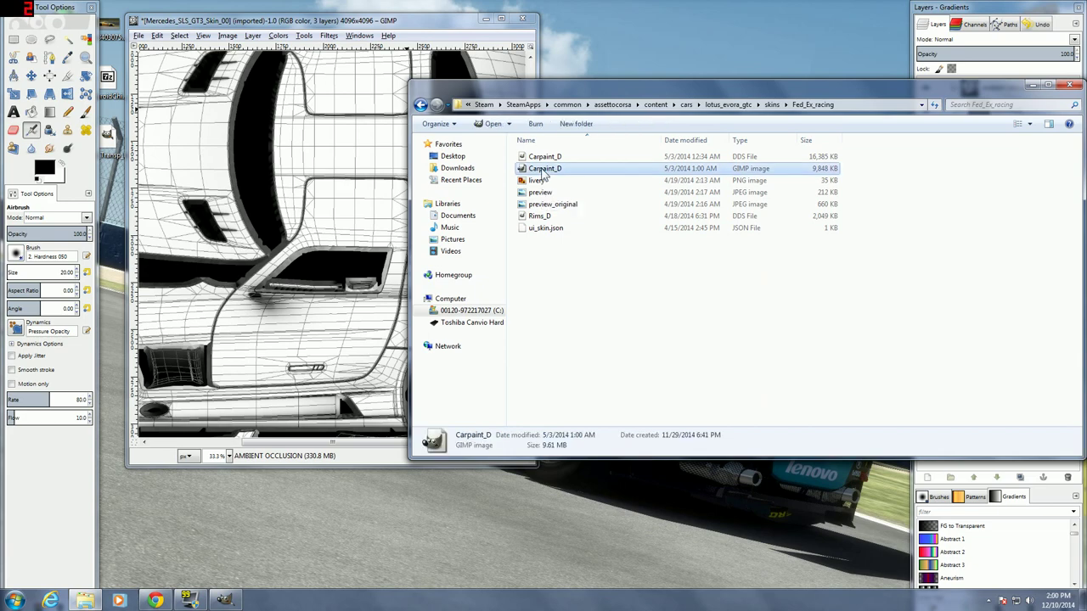
double_click(541, 171)
- Place the Carpaint_D window beside the Mercedes template at 100% zoom on the roof FedEx logo
click(1031, 86)
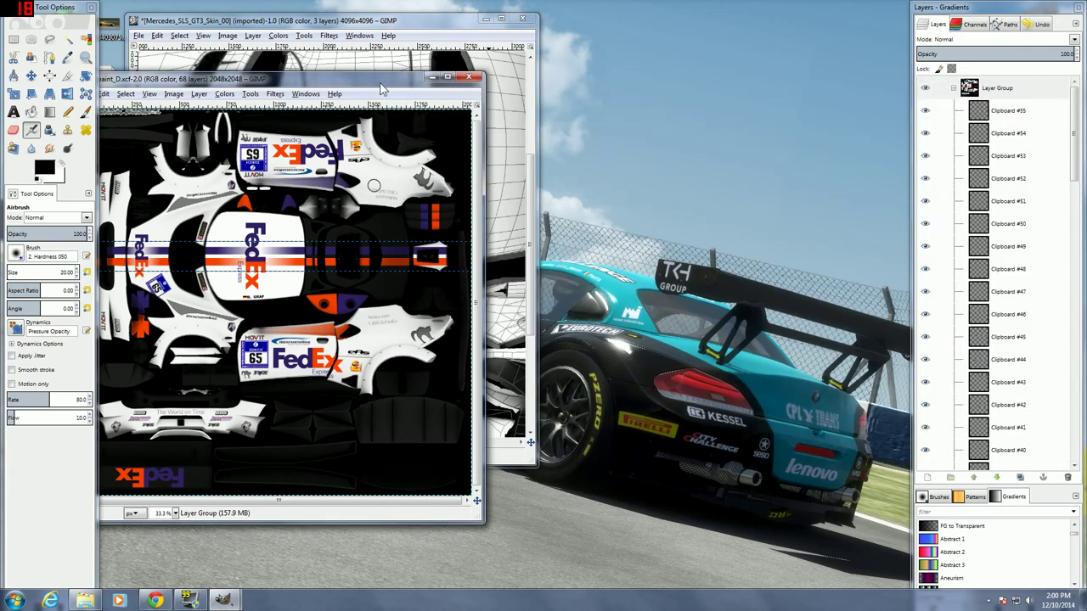
drag(380, 83, 621, 77)
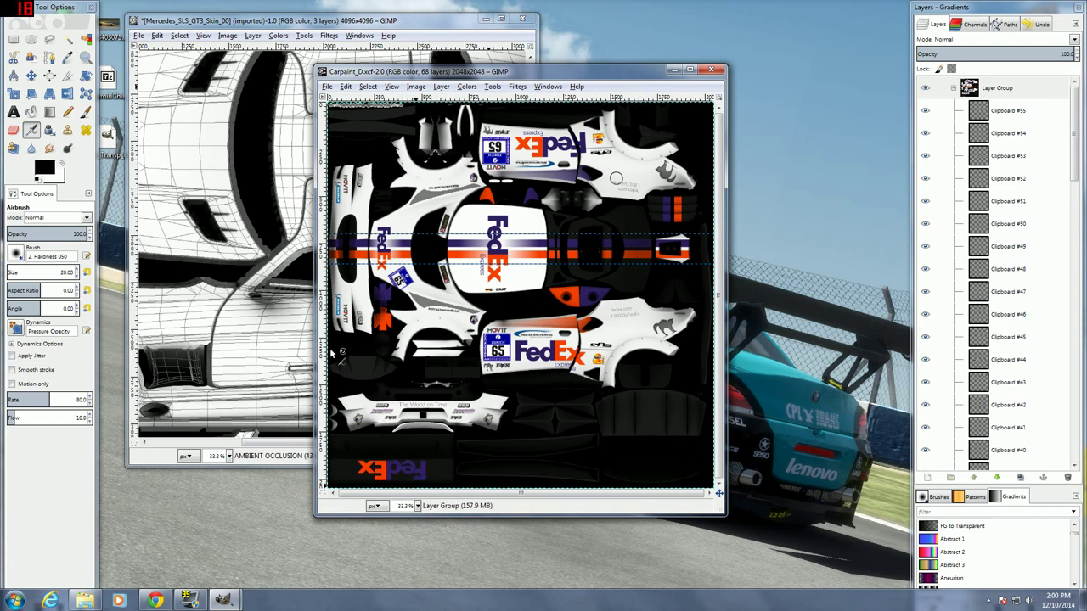
click(417, 506)
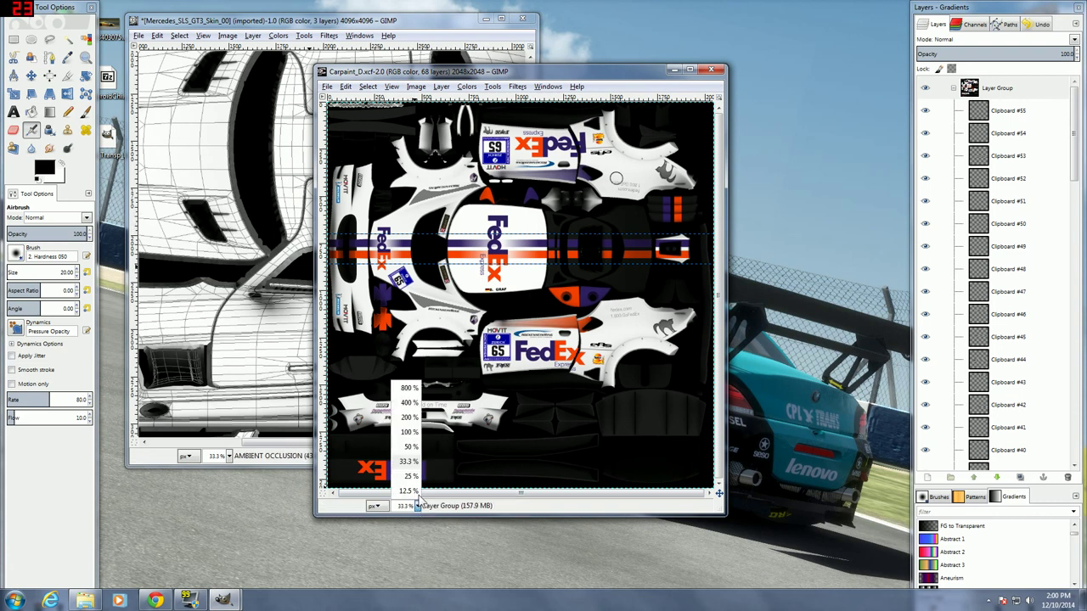
click(409, 433)
mouse_move(527, 494)
mouse_down()
mouse_move(551, 504)
mouse_move(495, 500)
mouse_up()
scroll(561, 480, up, 5)
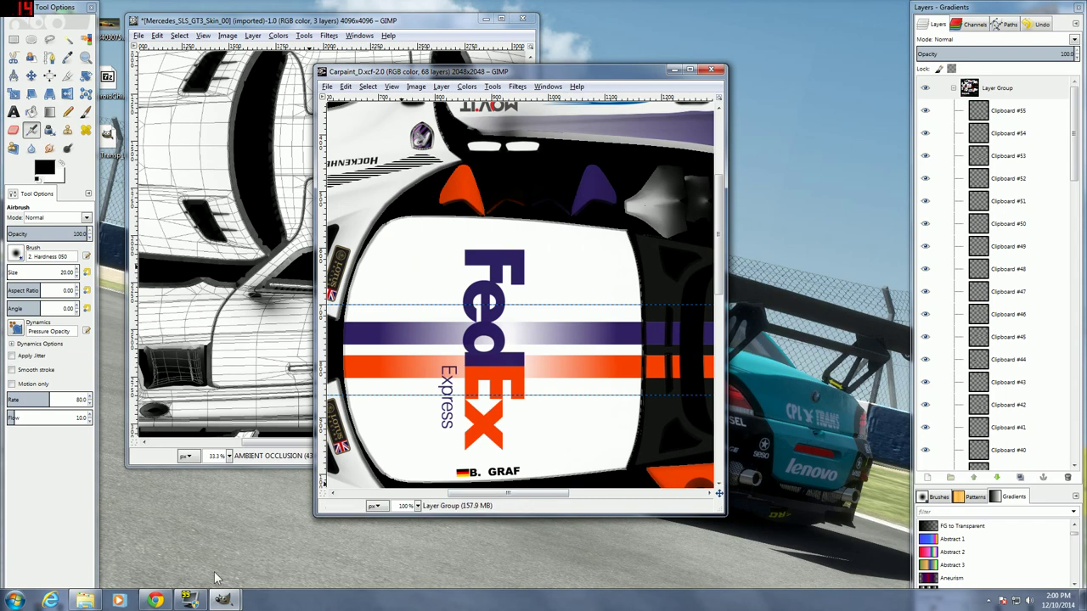
click(153, 602)
- Show the full-size Wikimedia FedEx A310 photo in Chrome, scrolled to its tail logo
click(270, 8)
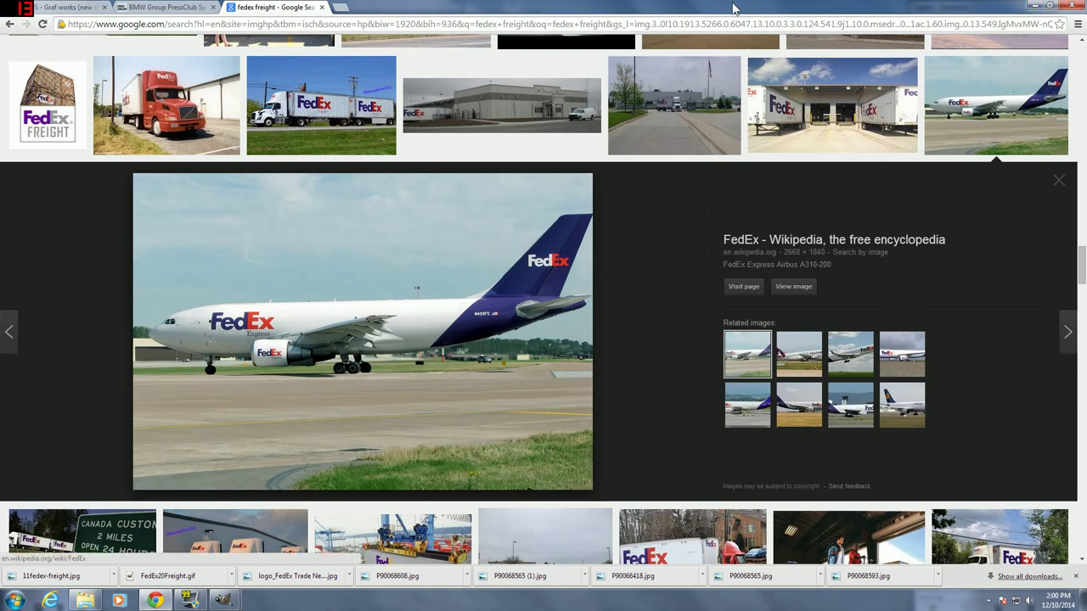
drag(734, 7, 1080, 52)
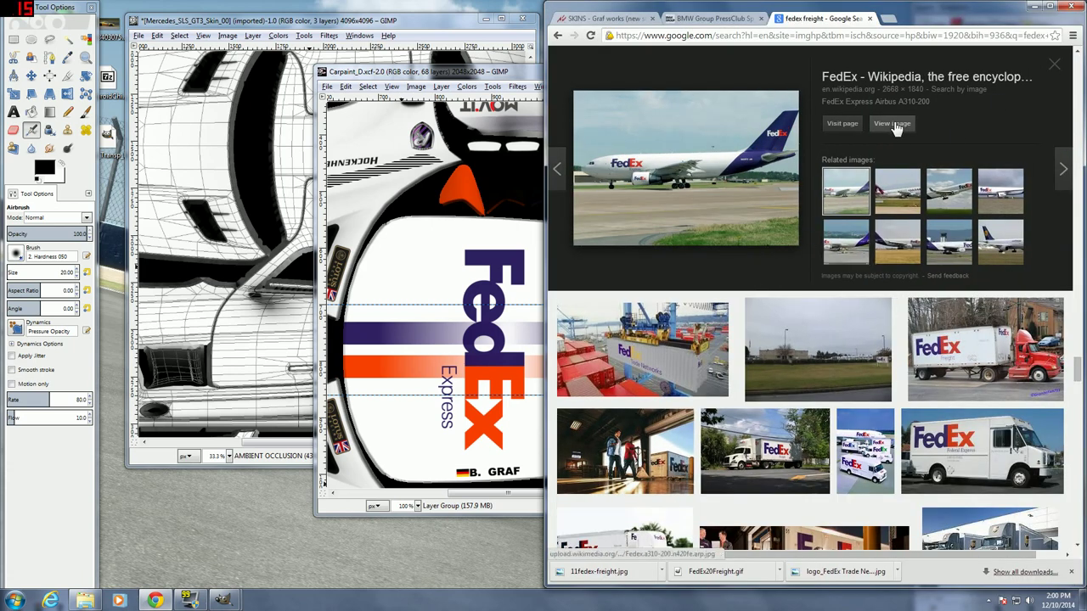
click(896, 126)
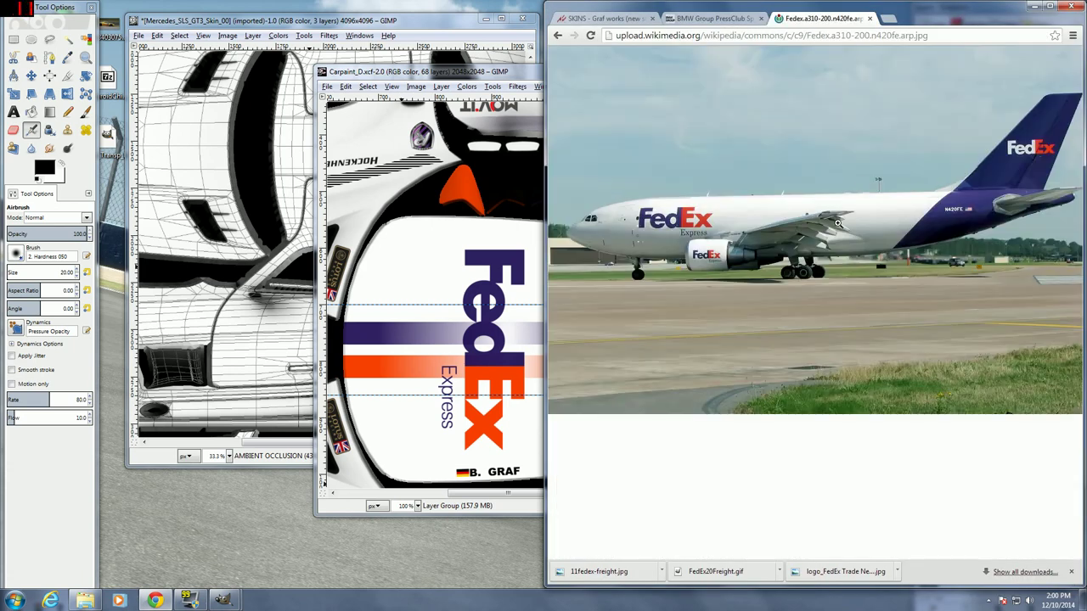
click(943, 232)
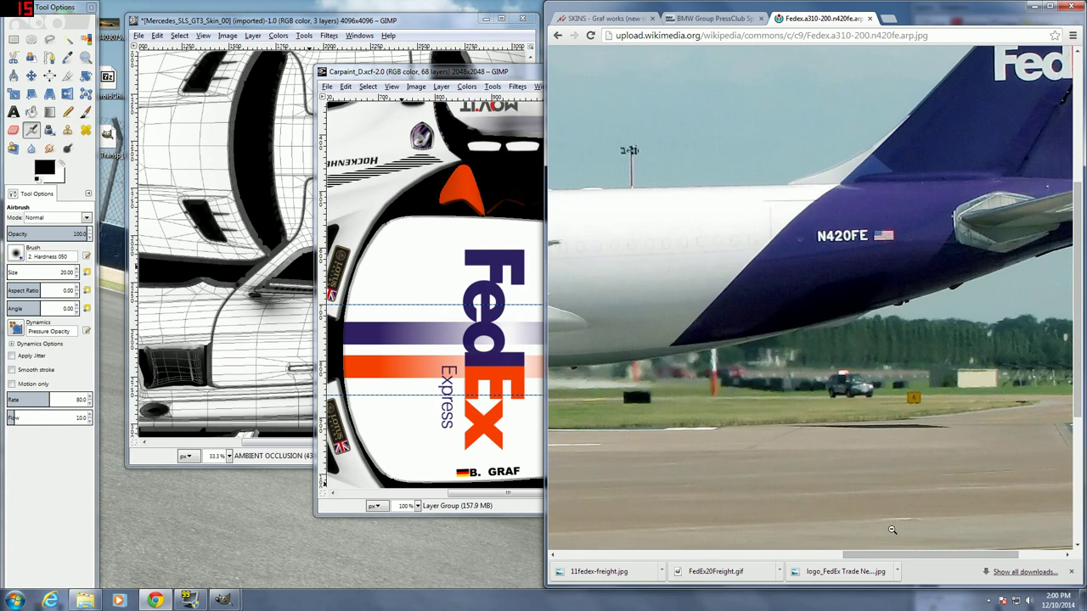
drag(913, 556, 957, 556)
scroll(942, 481, up, 1)
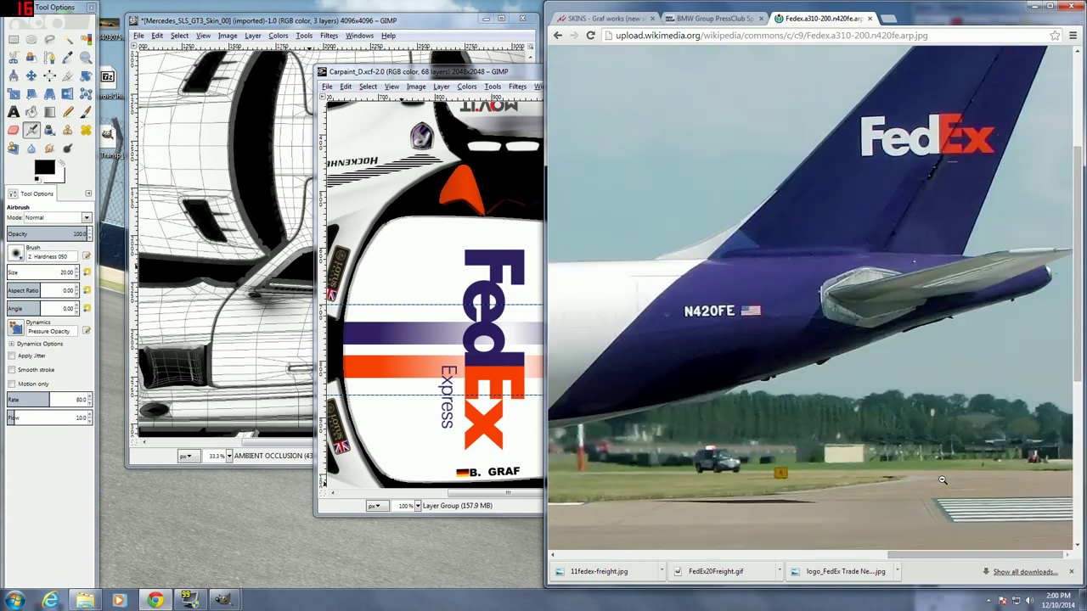
scroll(942, 480, up, 2)
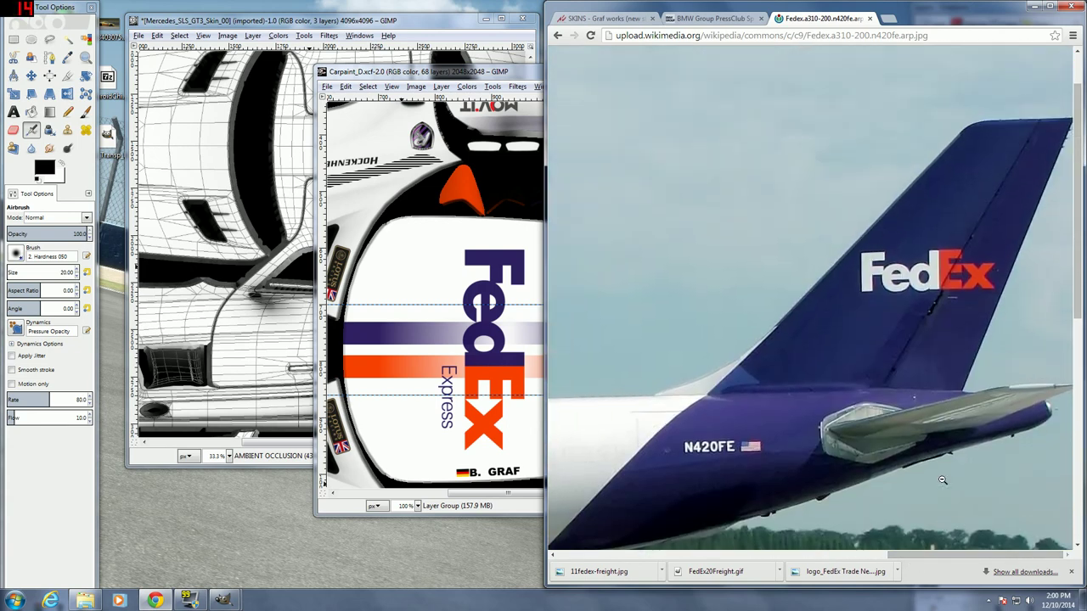
scroll(886, 463, down, 1)
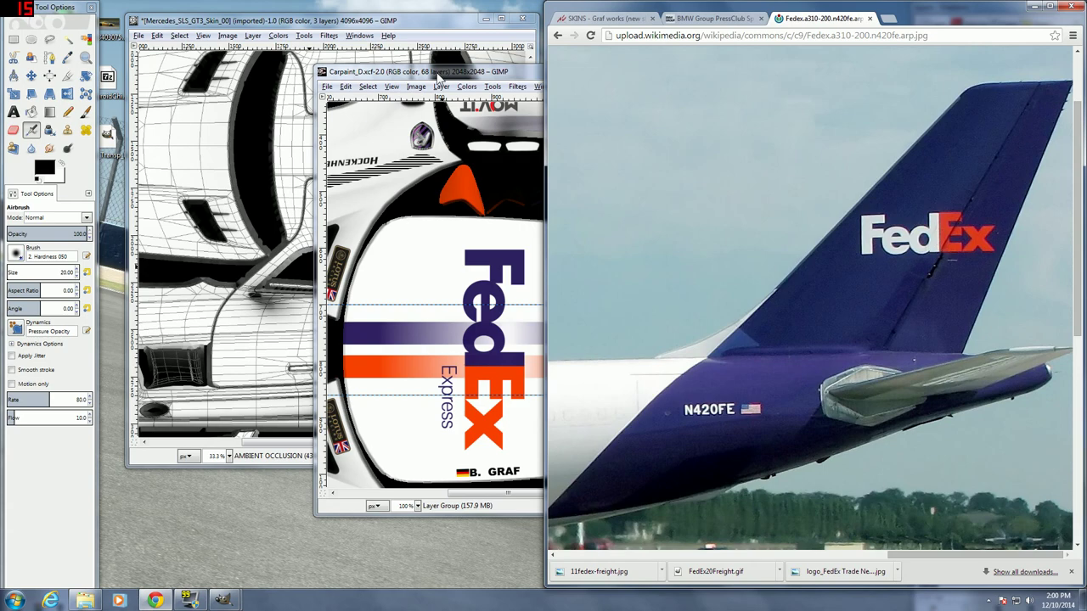
- Select the Clipboard FedEx logo layer on Carpaint_D and sample the logo's dark purple
click(439, 78)
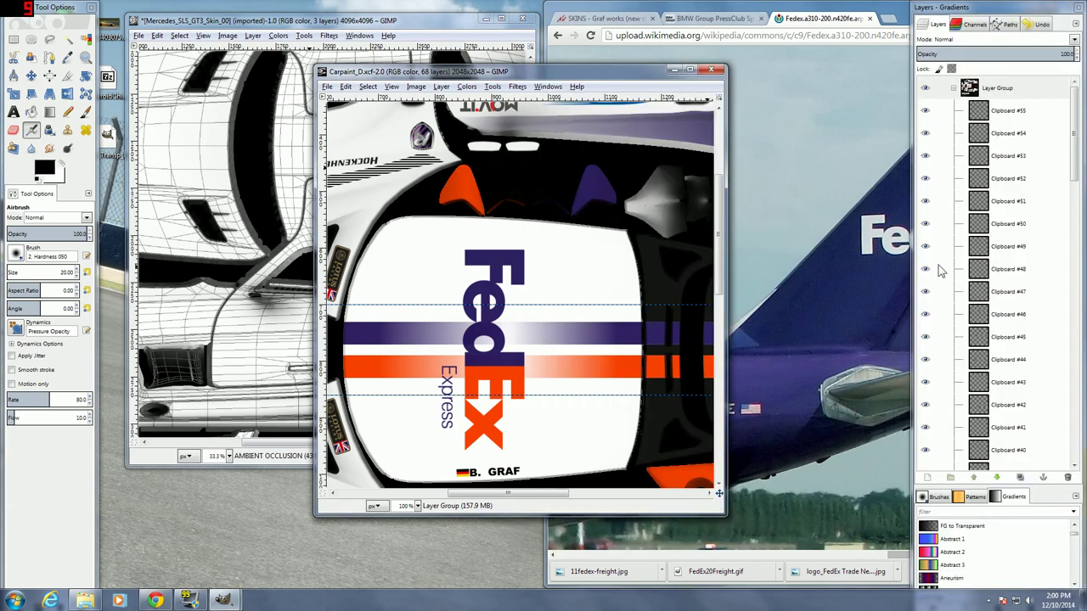
scroll(1058, 213, down, 3)
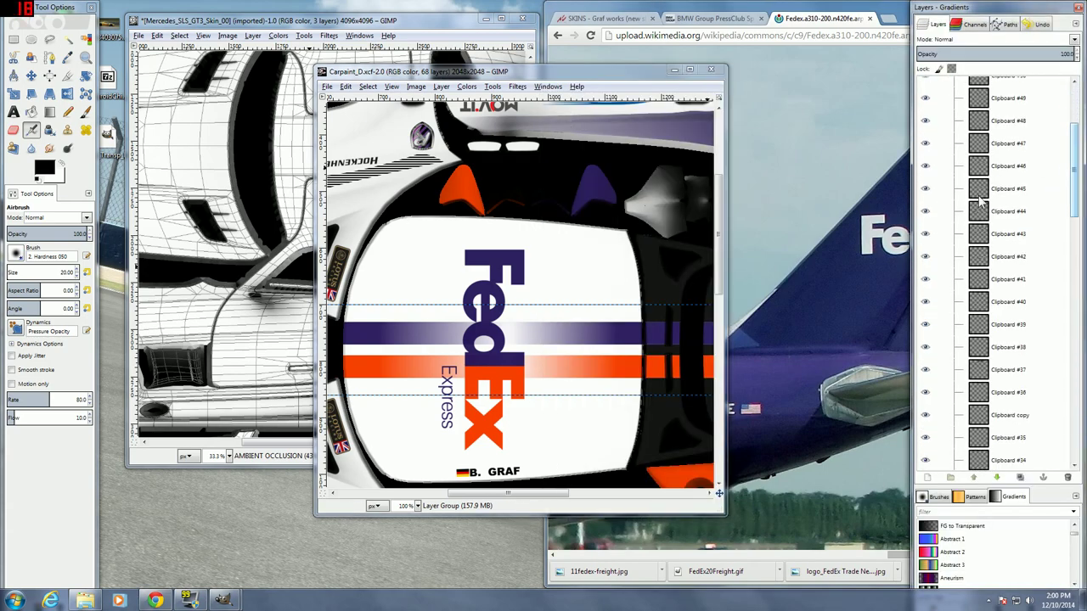
click(32, 76)
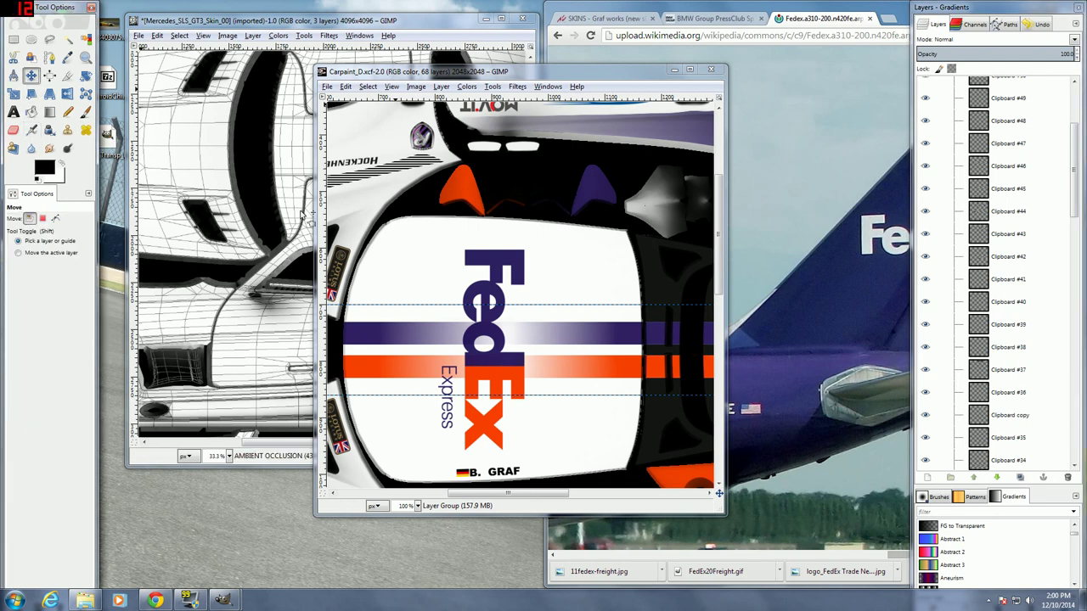
click(486, 256)
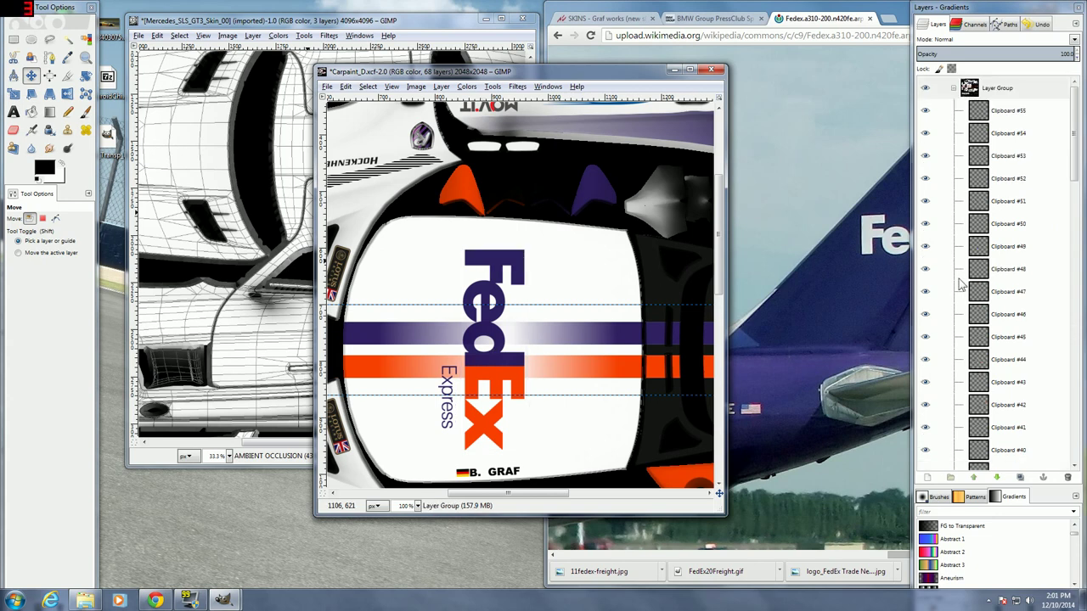
scroll(1023, 298, up, 2)
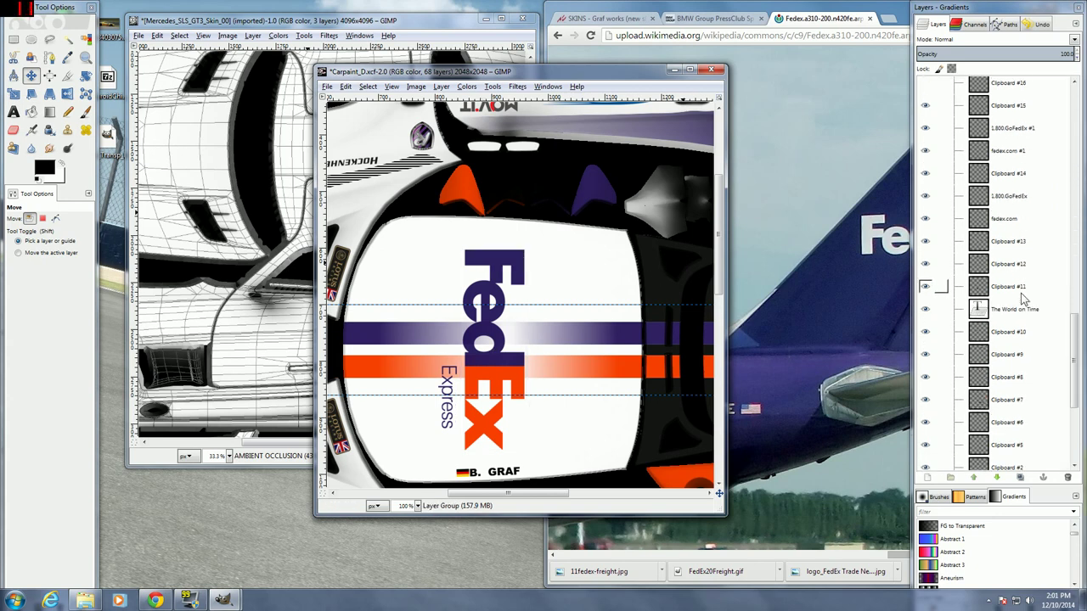
scroll(1023, 297, down, 5)
click(962, 302)
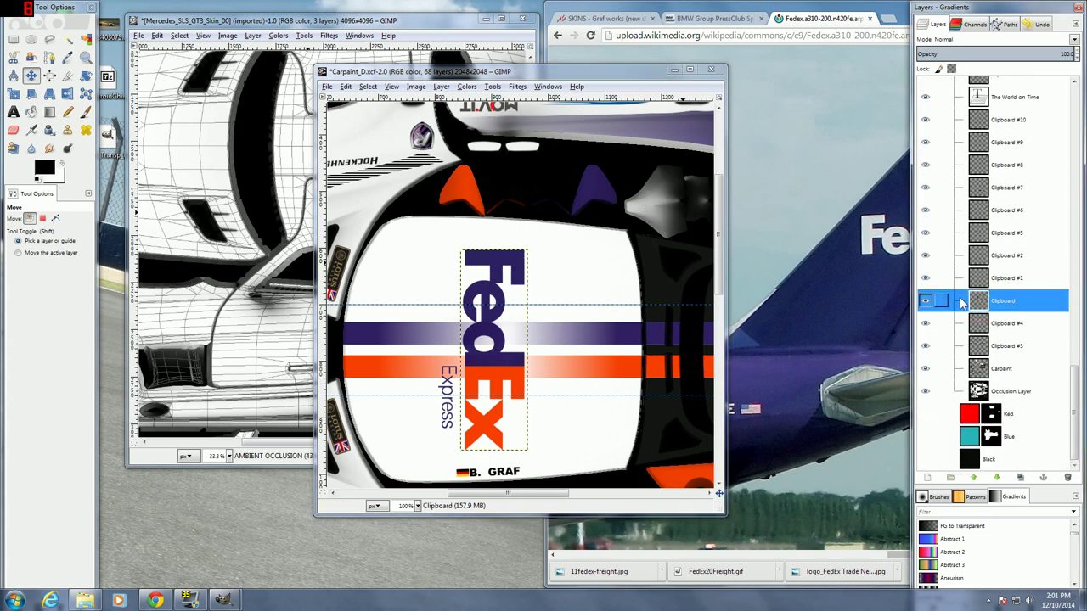
click(67, 57)
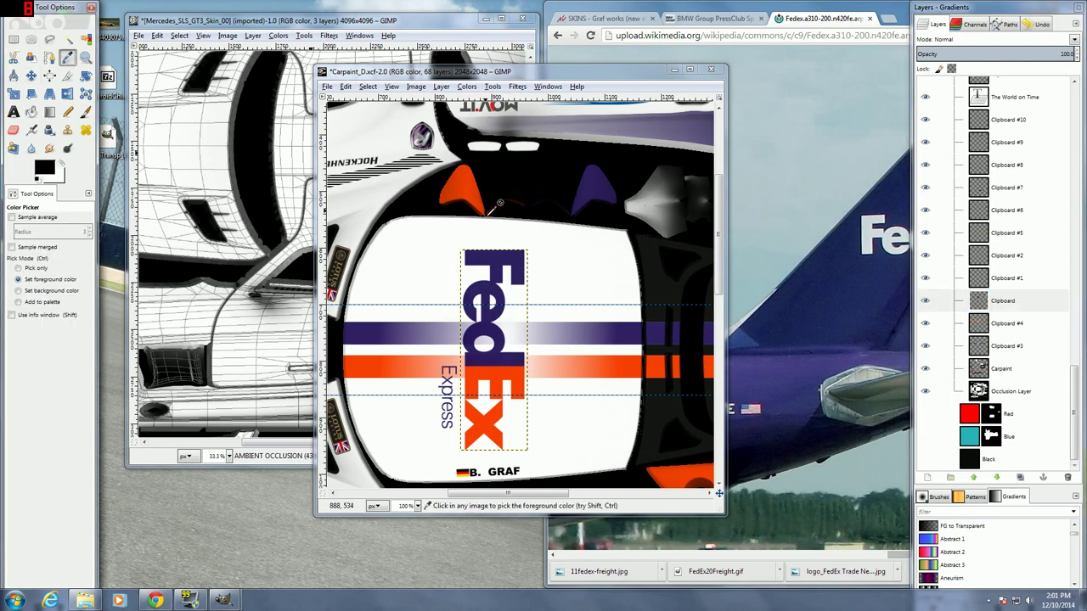
click(518, 246)
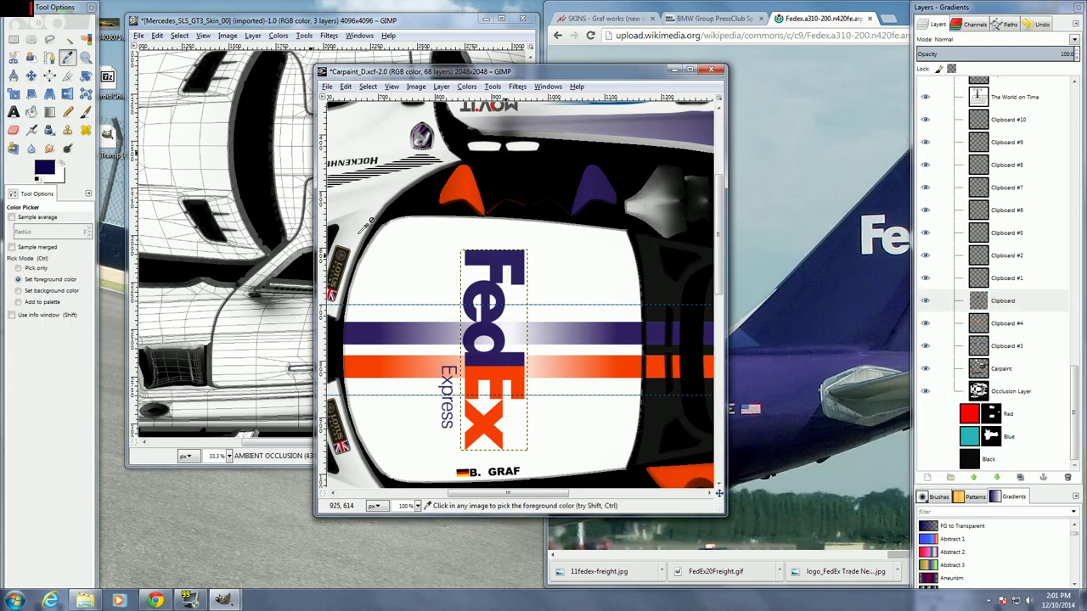
- Try hues on the sampled foreground colour, from 237 down to 194 and back to 230
click(46, 170)
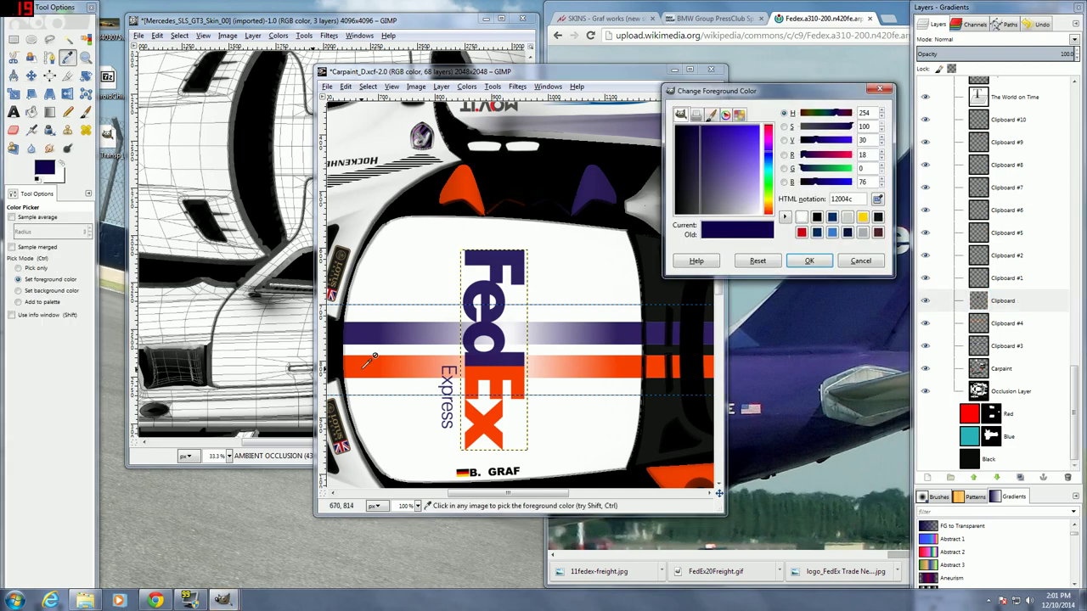
mouse_move(792, 100)
mouse_down()
mouse_move(826, 169)
mouse_move(835, 166)
mouse_up()
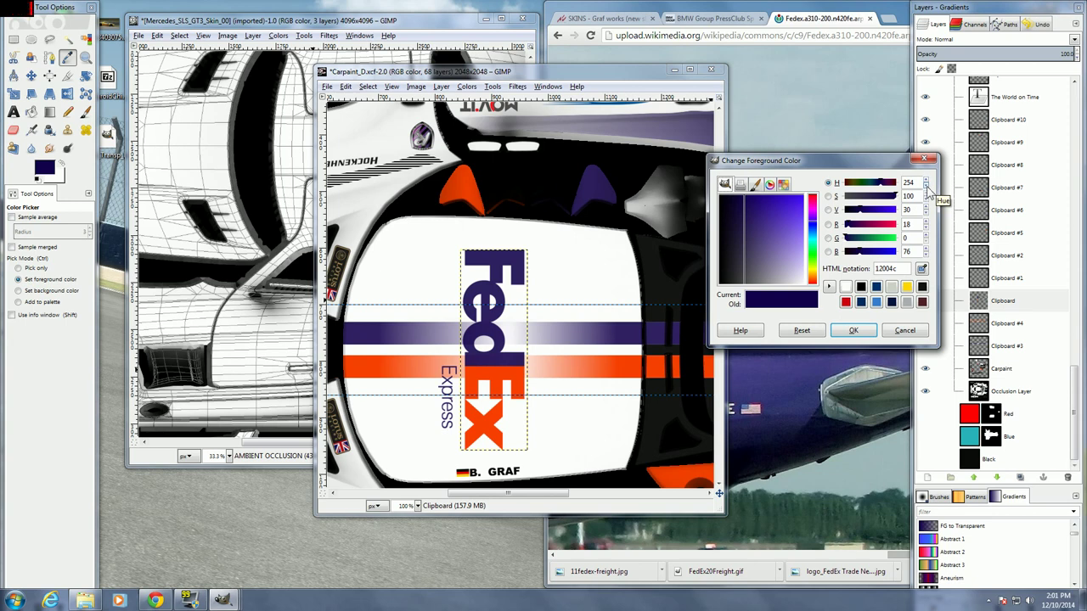
click(926, 188)
click(927, 188)
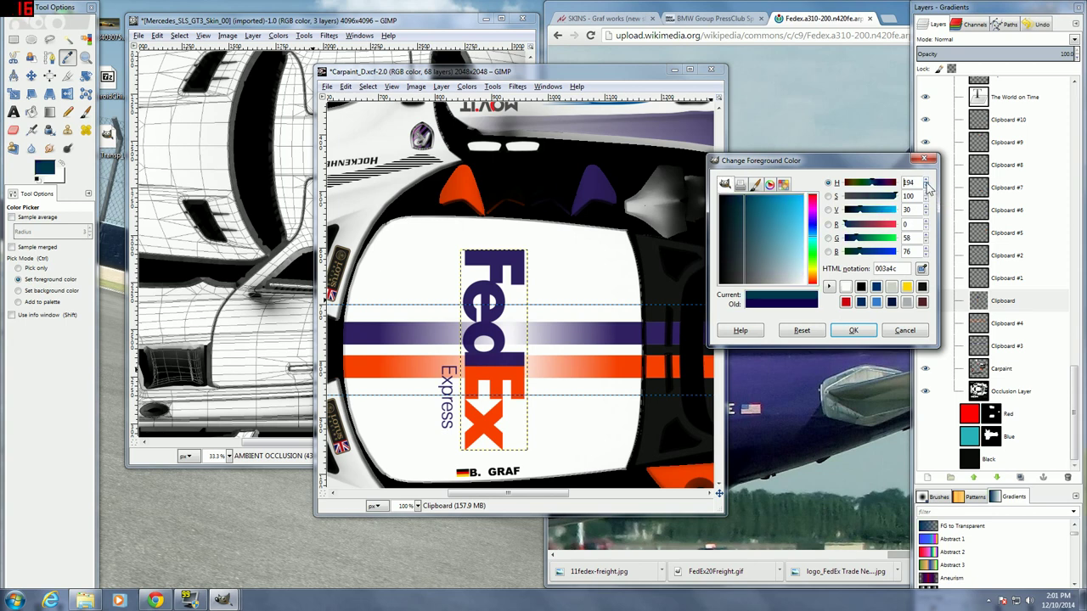
click(927, 183)
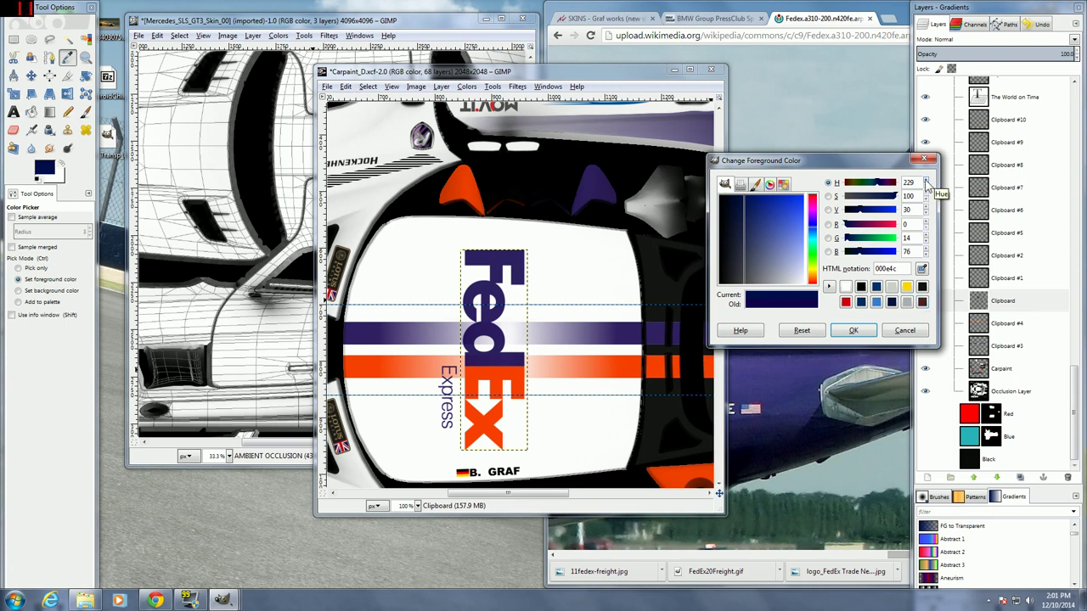
click(925, 181)
- Adjust the value toward 000d4f and hue to 237, then dismiss the colour dialog
click(925, 207)
click(926, 207)
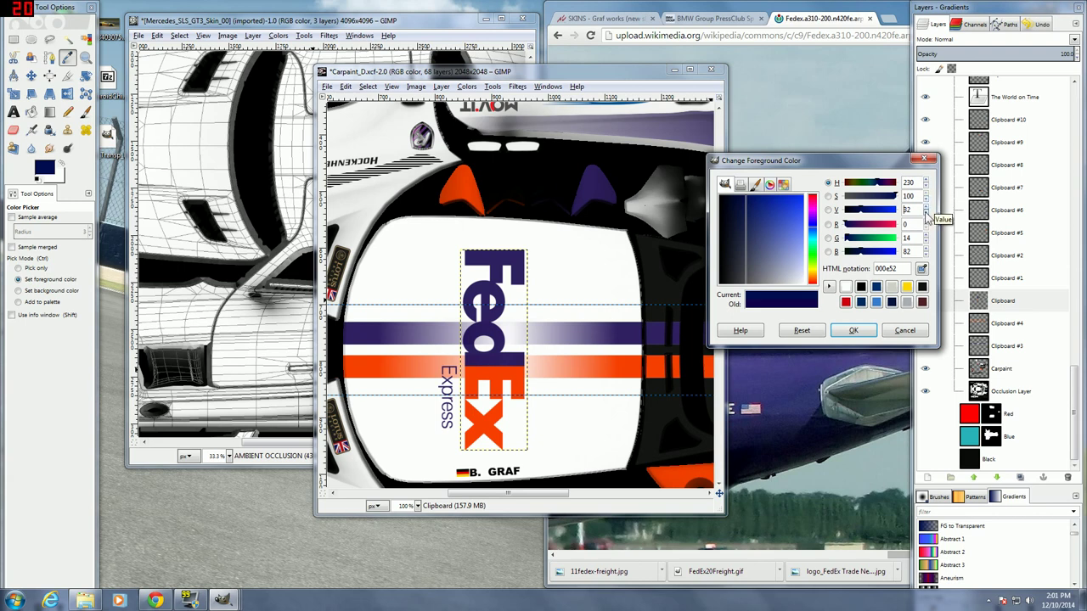
click(926, 214)
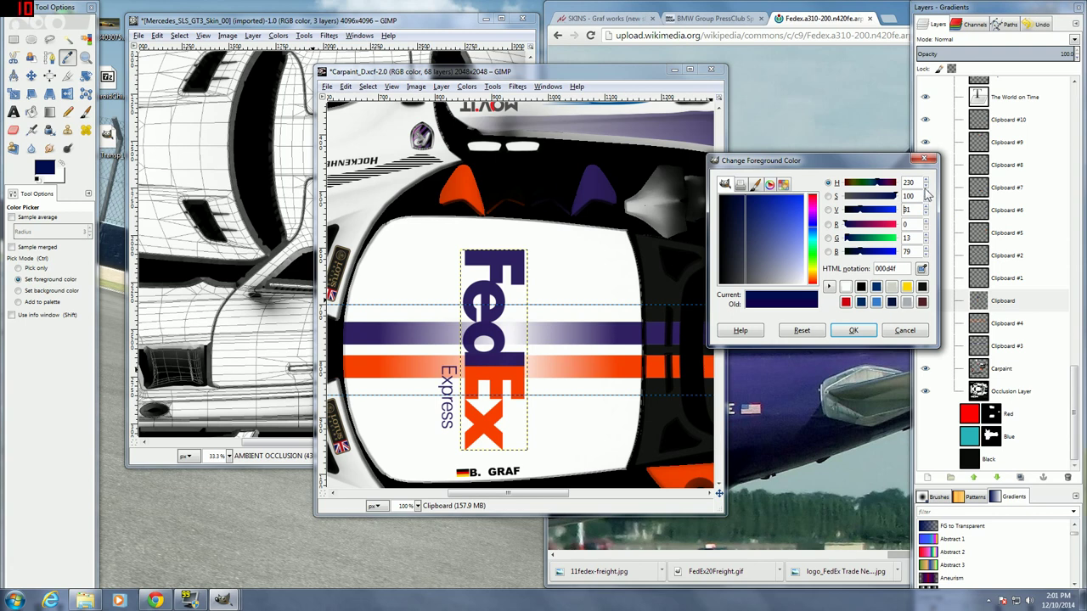
click(928, 181)
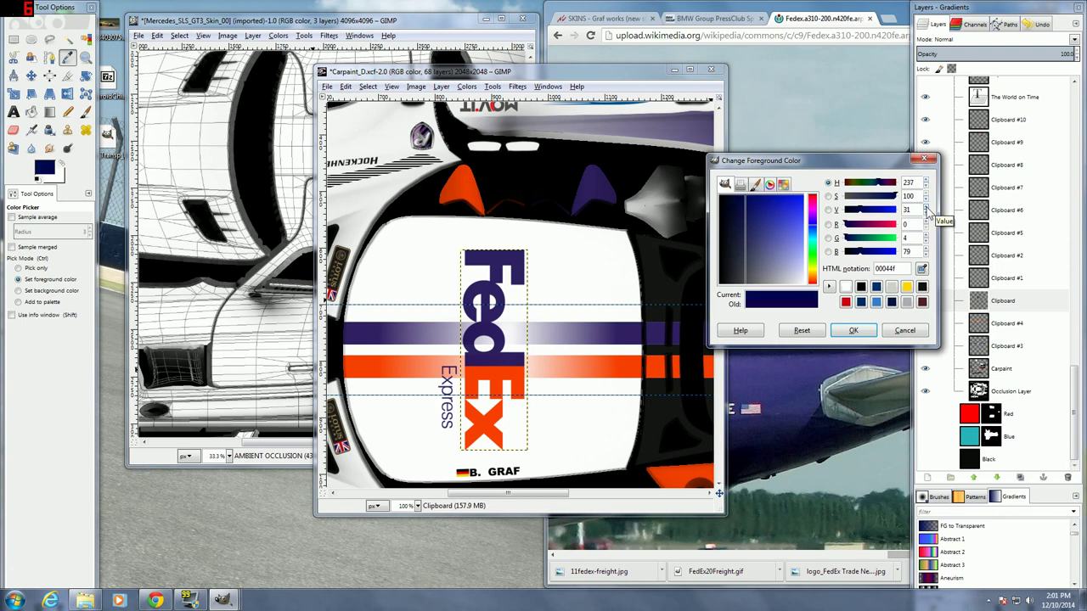
scroll(927, 210, up, 10)
scroll(926, 210, up, 5)
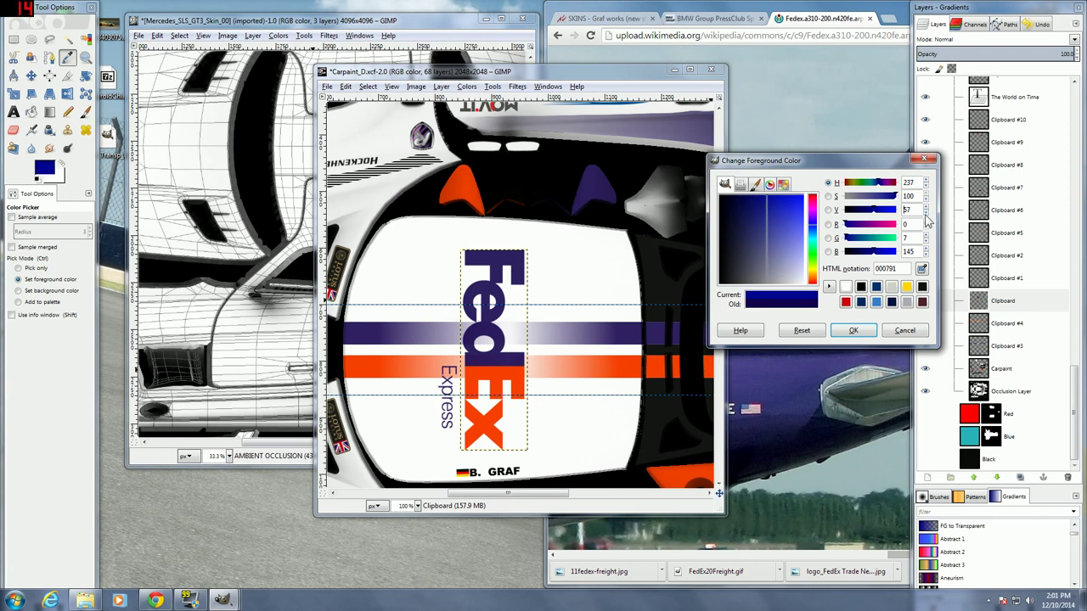
scroll(925, 212, up, 10)
scroll(926, 214, down, 20)
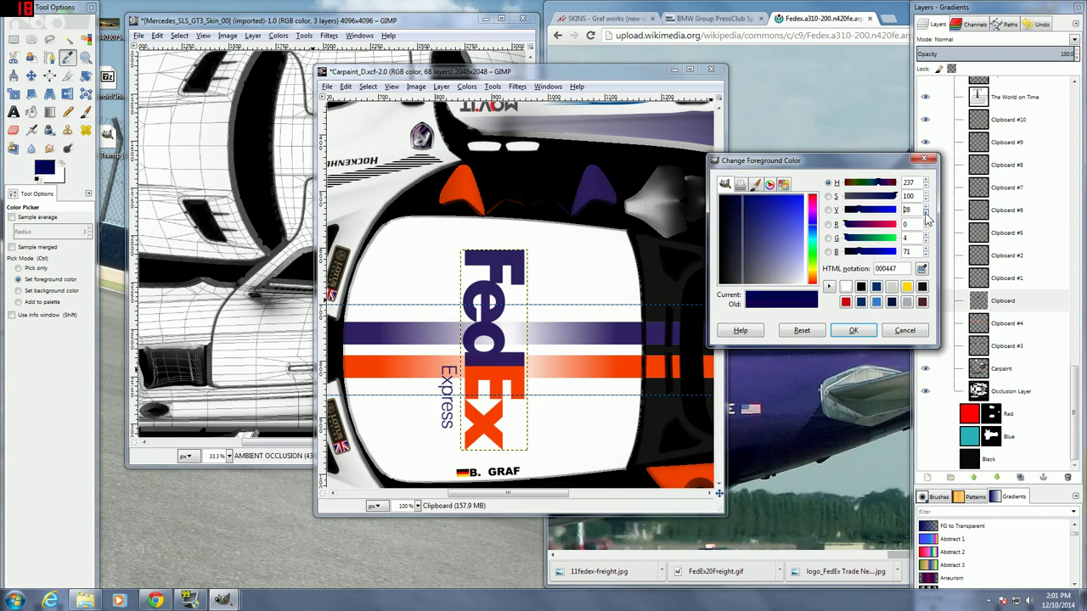
click(900, 330)
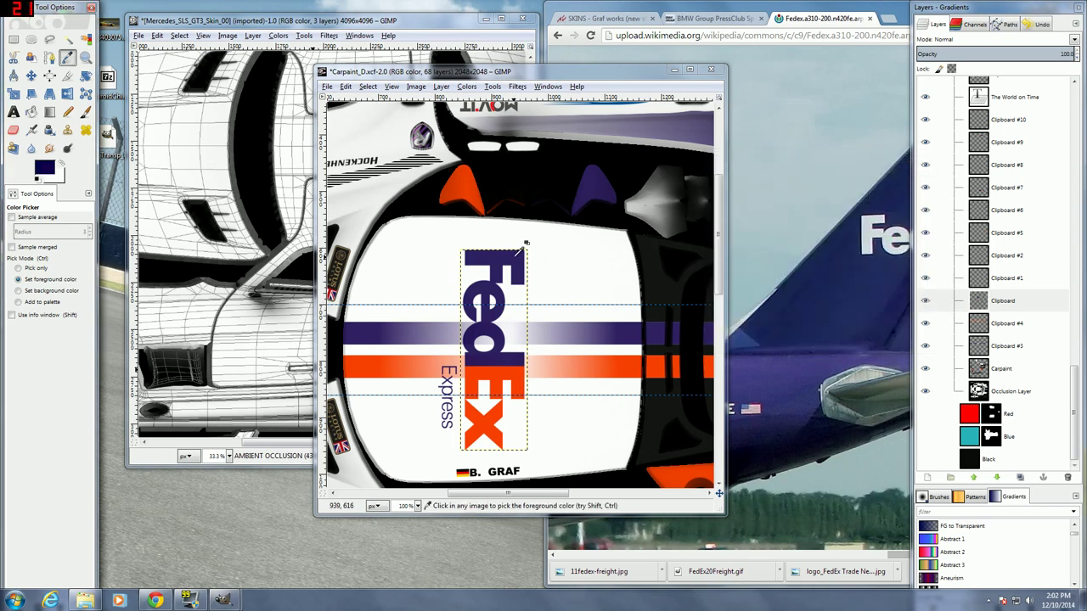
- Lower the foreground colour's hue from 254 to 250, giving hex 0d004c
click(40, 165)
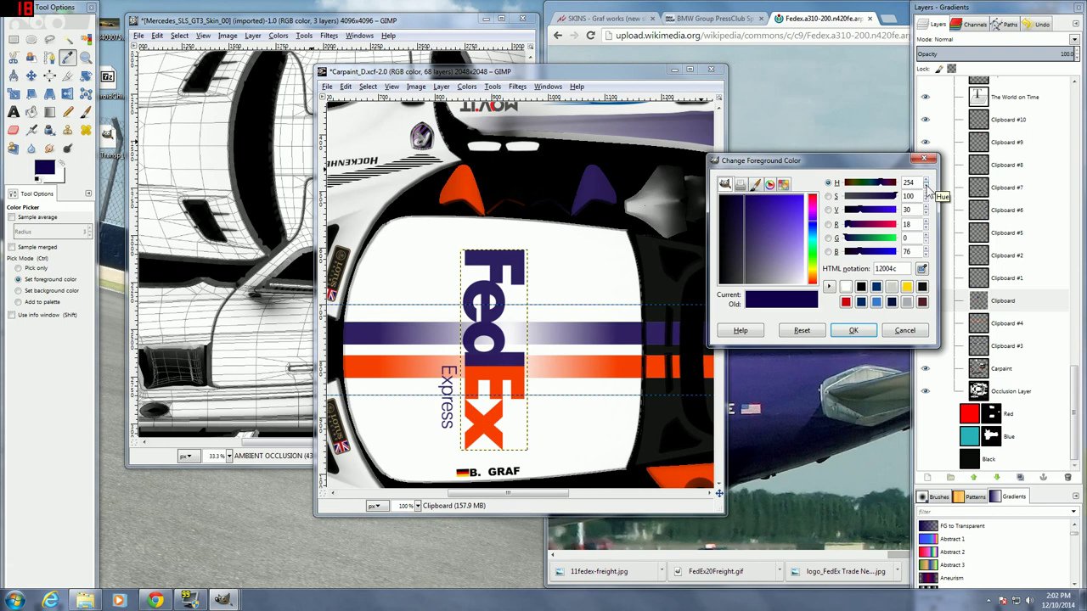
click(927, 188)
click(927, 189)
click(927, 189)
click(927, 189)
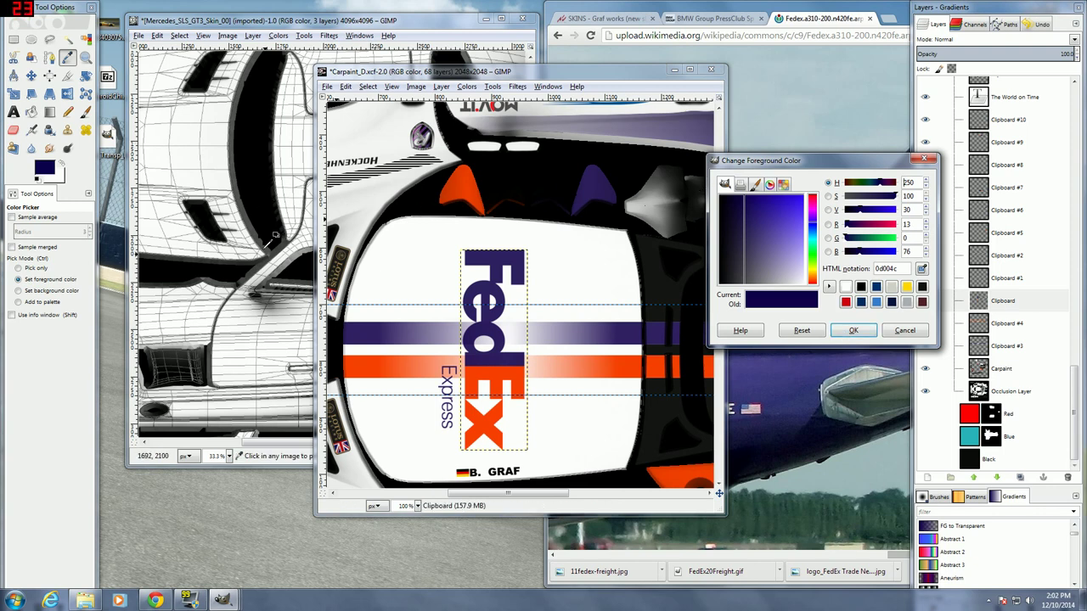
- Bring the Mercedes template forward with its WIREFRAME layer hidden, then open the Start menu
click(318, 24)
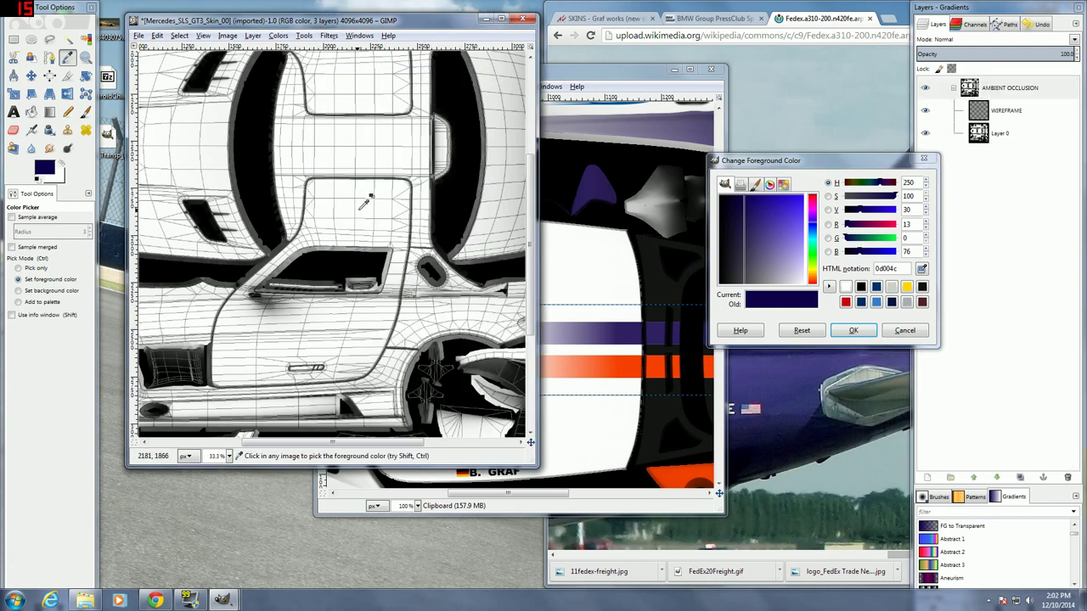
scroll(365, 202, up, 3)
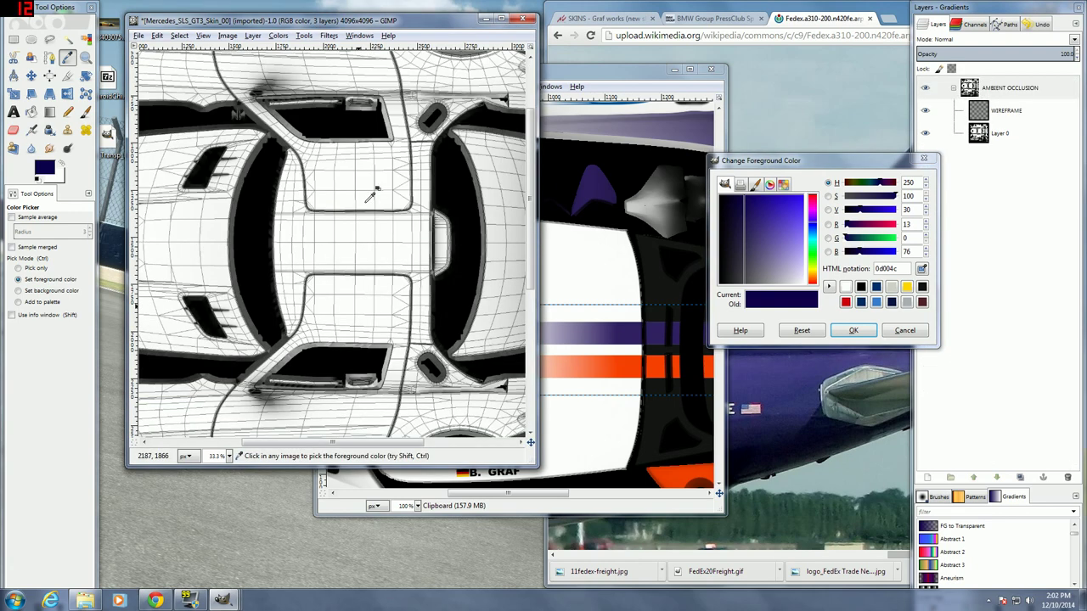
click(926, 111)
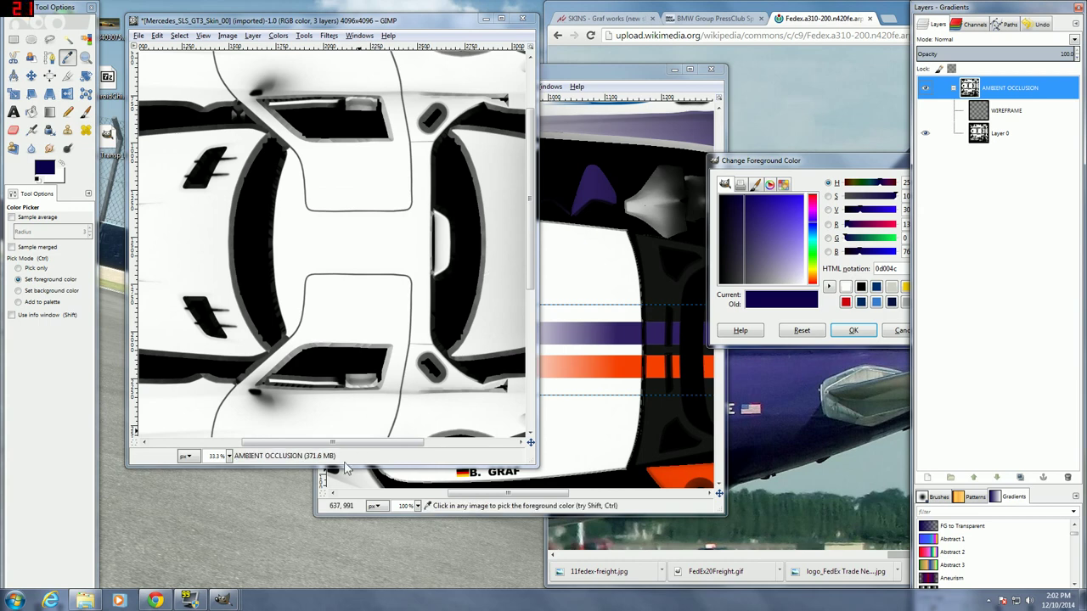
drag(348, 443, 257, 443)
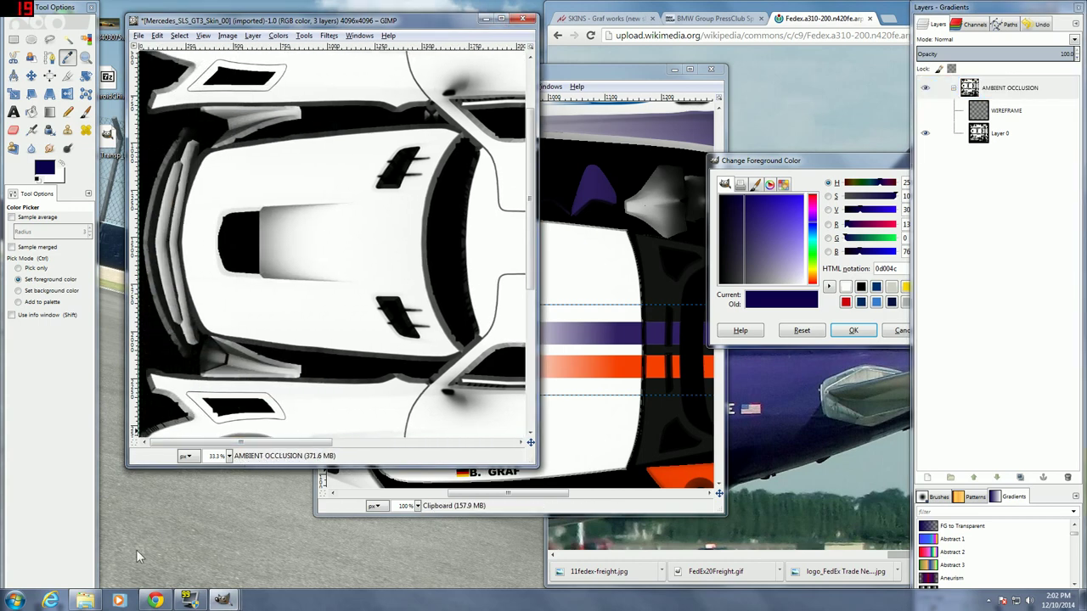
click(14, 601)
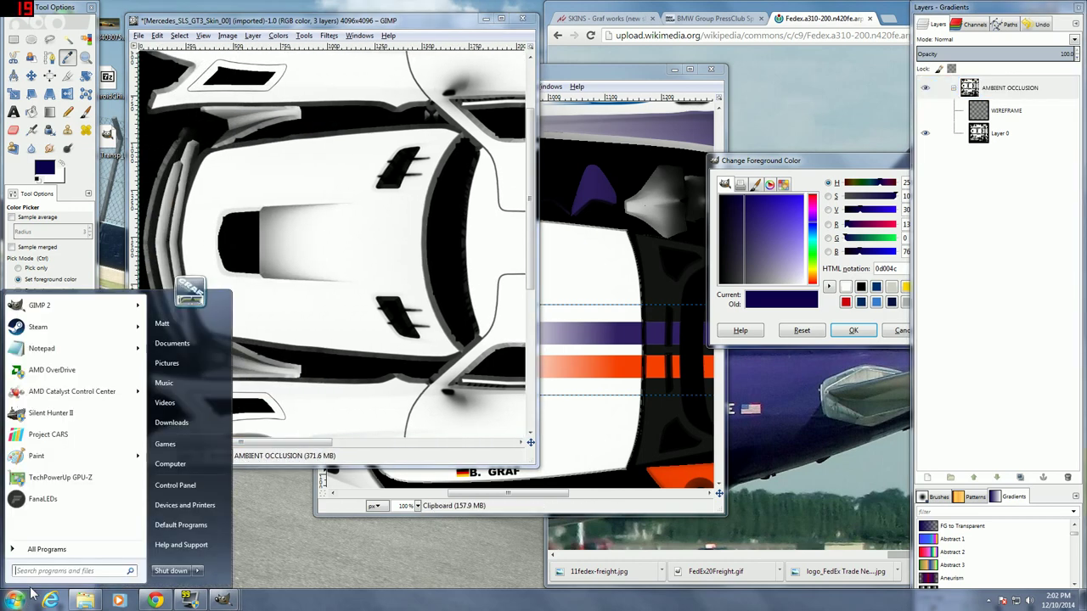
- Open Downloads > Logos > Logos > FedEx and select 090113-fedex-express (1)
click(169, 423)
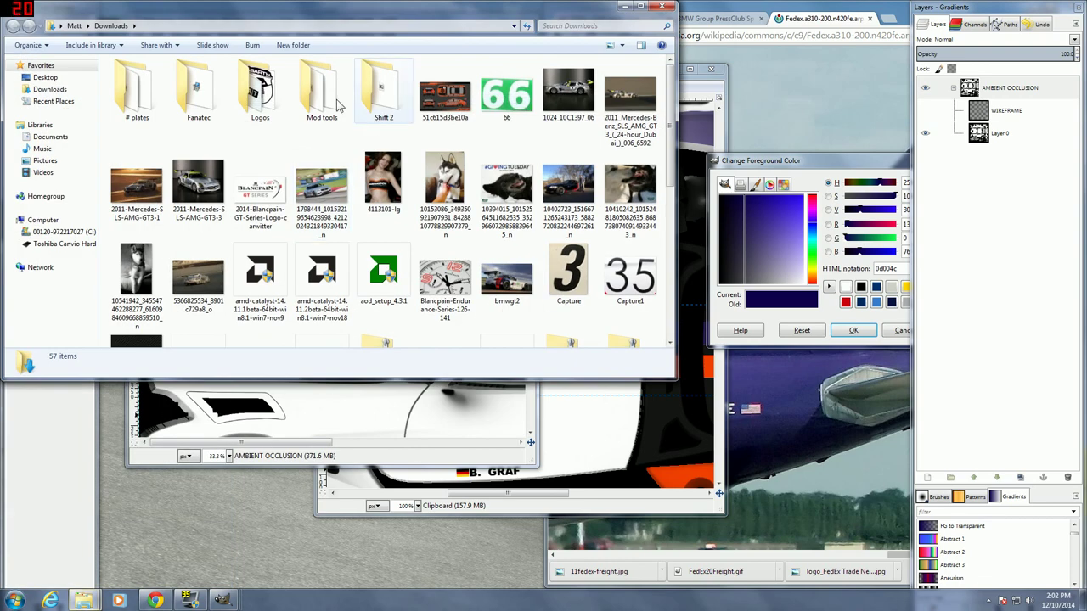
double_click(280, 97)
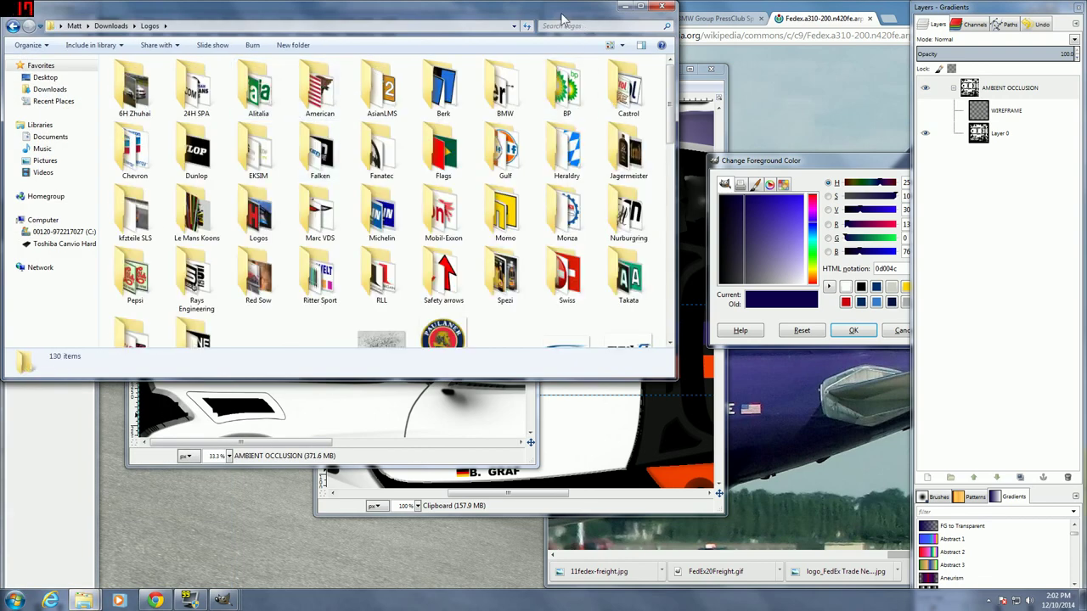
drag(562, 17, 724, 115)
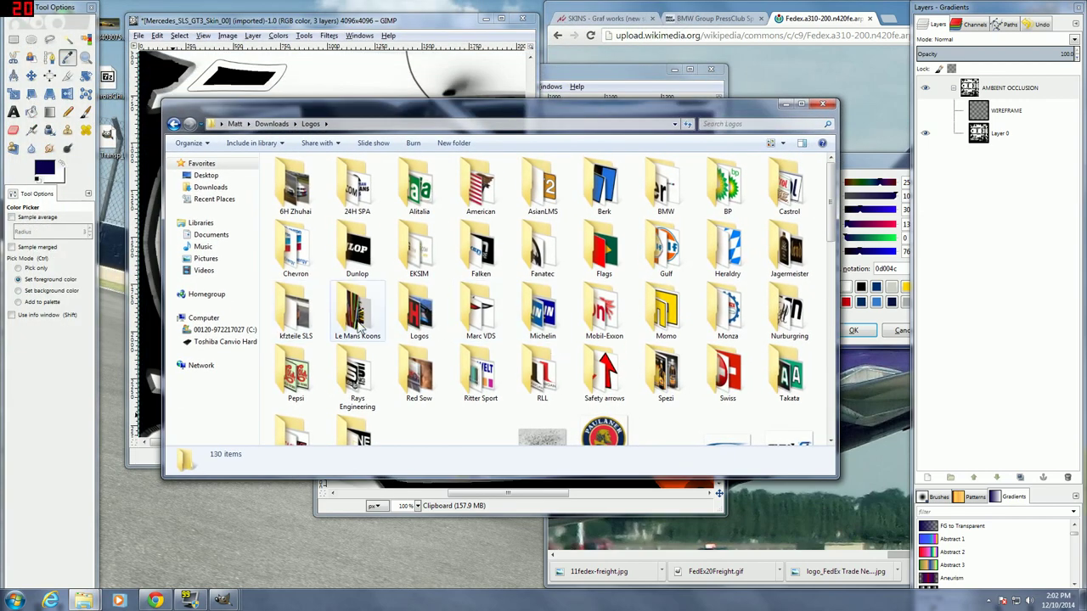
double_click(425, 329)
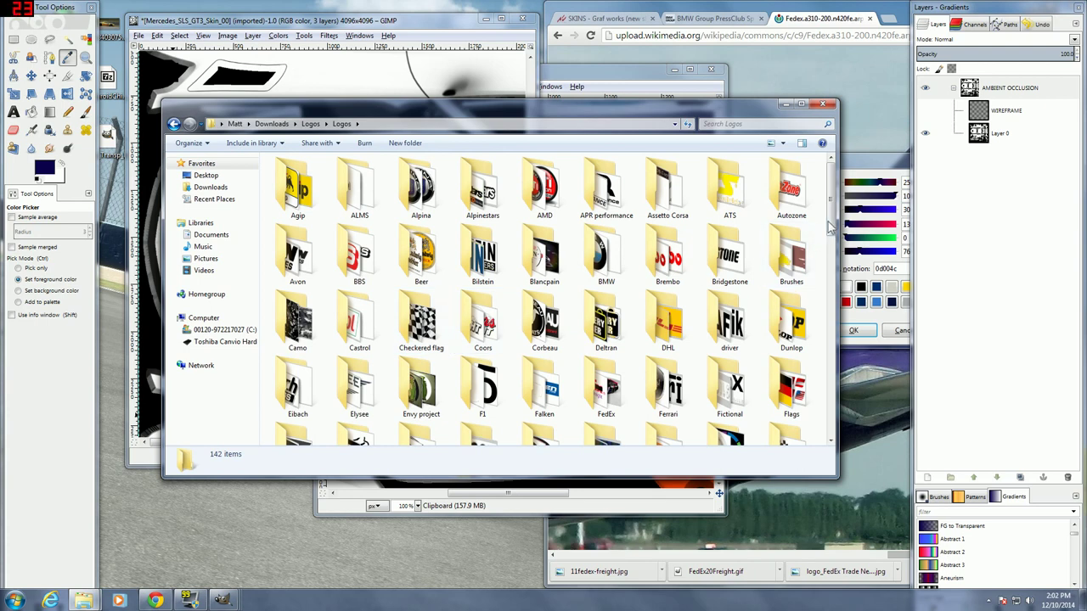
drag(831, 225, 832, 248)
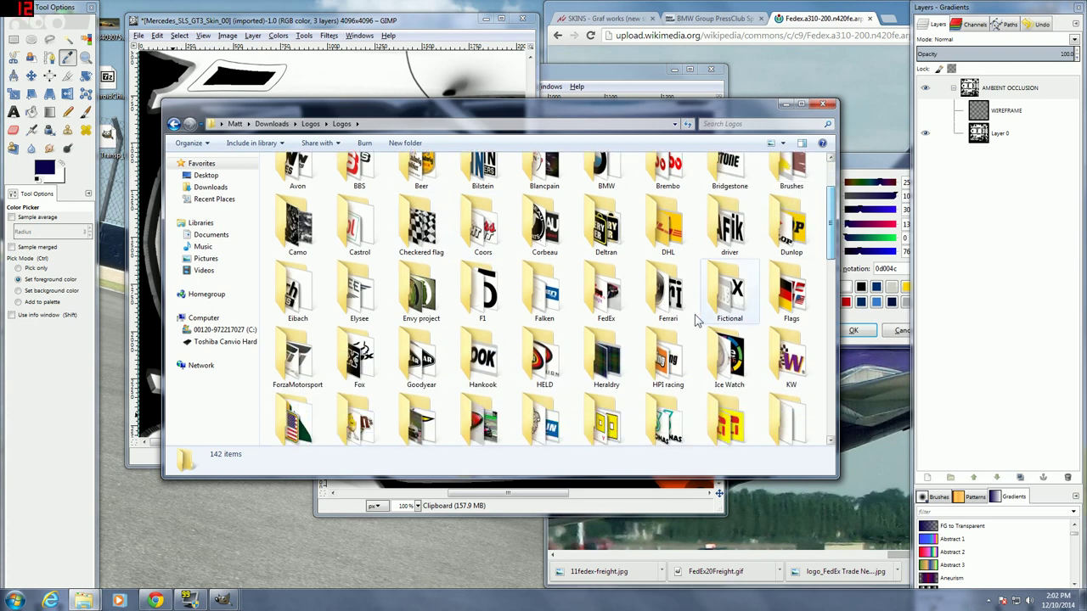
click(606, 293)
double_click(616, 308)
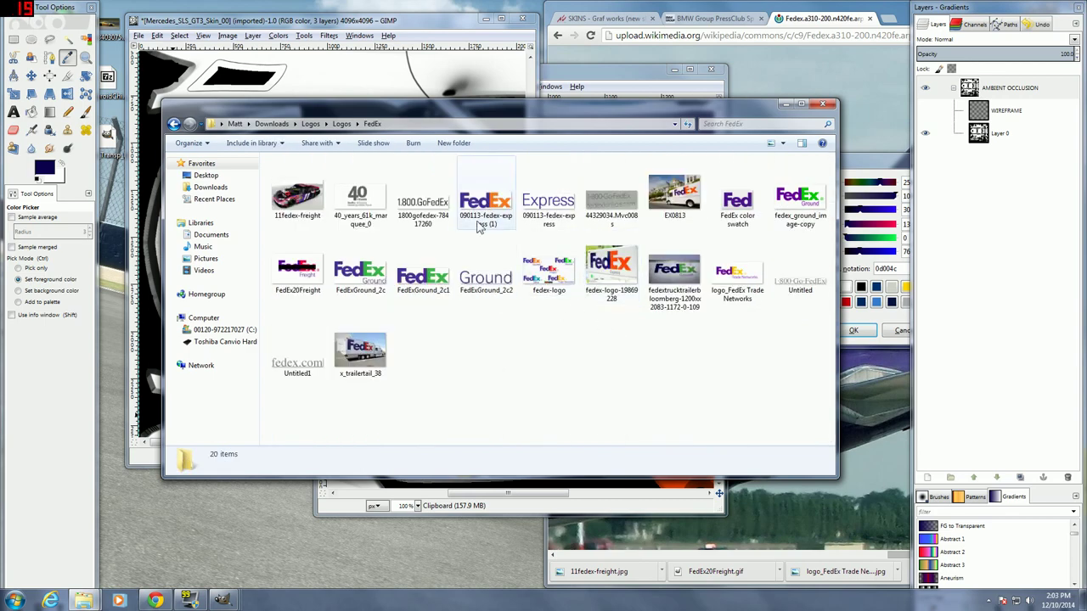
click(374, 280)
click(470, 224)
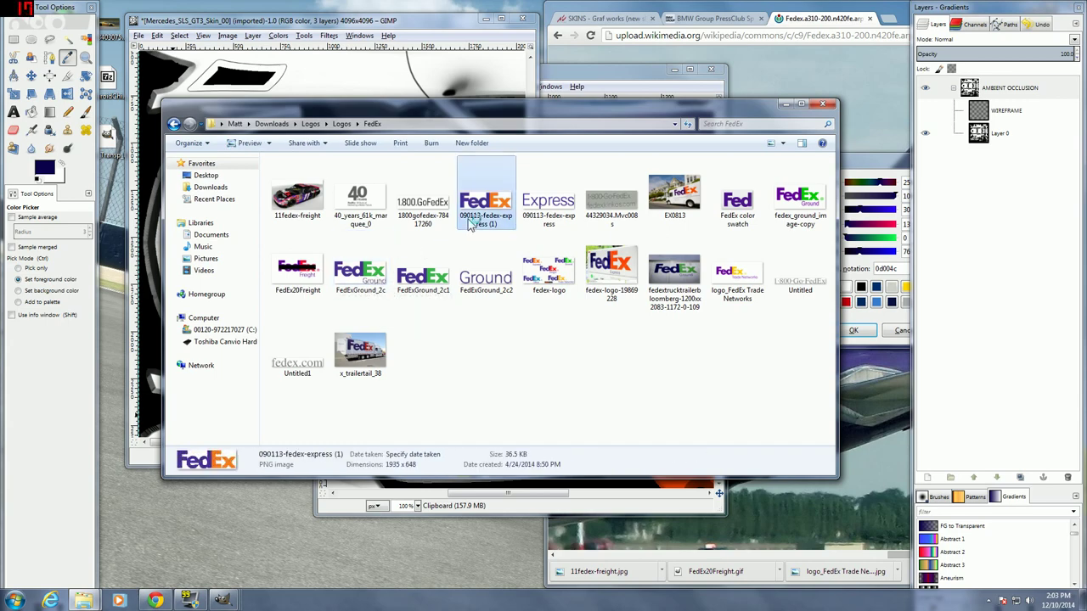
- Page through the FedEx logos in Photo Viewer, from 40 Years to Freight, then close it
double_click(469, 224)
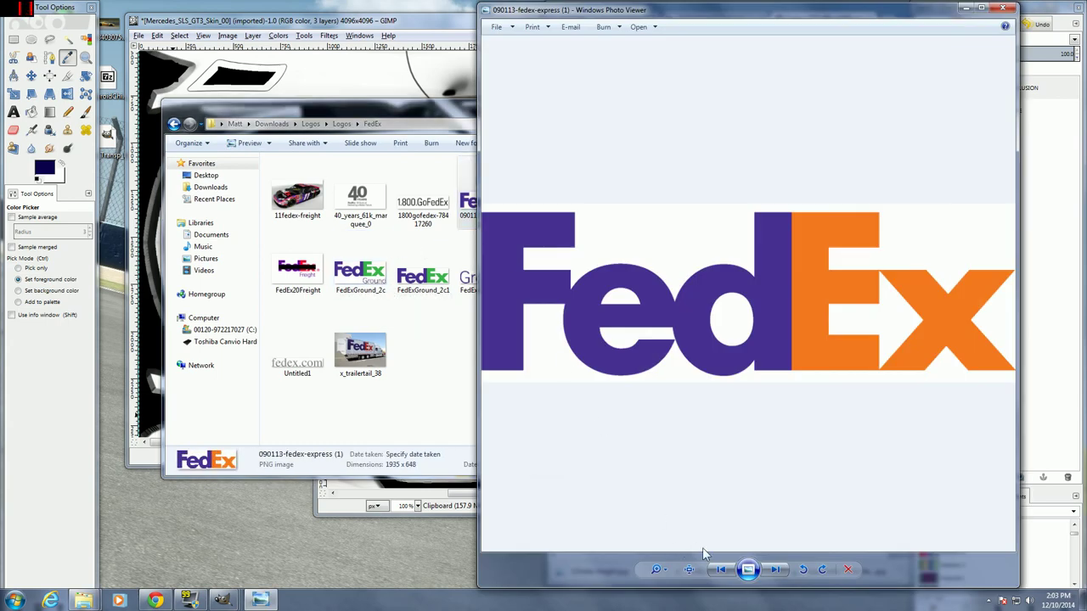
click(727, 570)
click(730, 571)
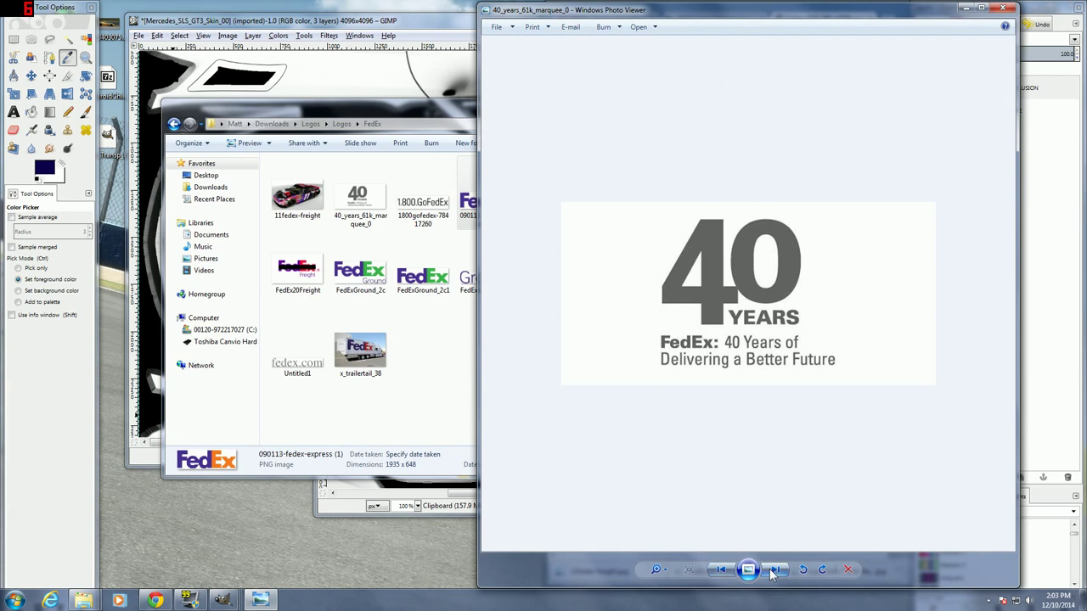
click(772, 571)
click(773, 571)
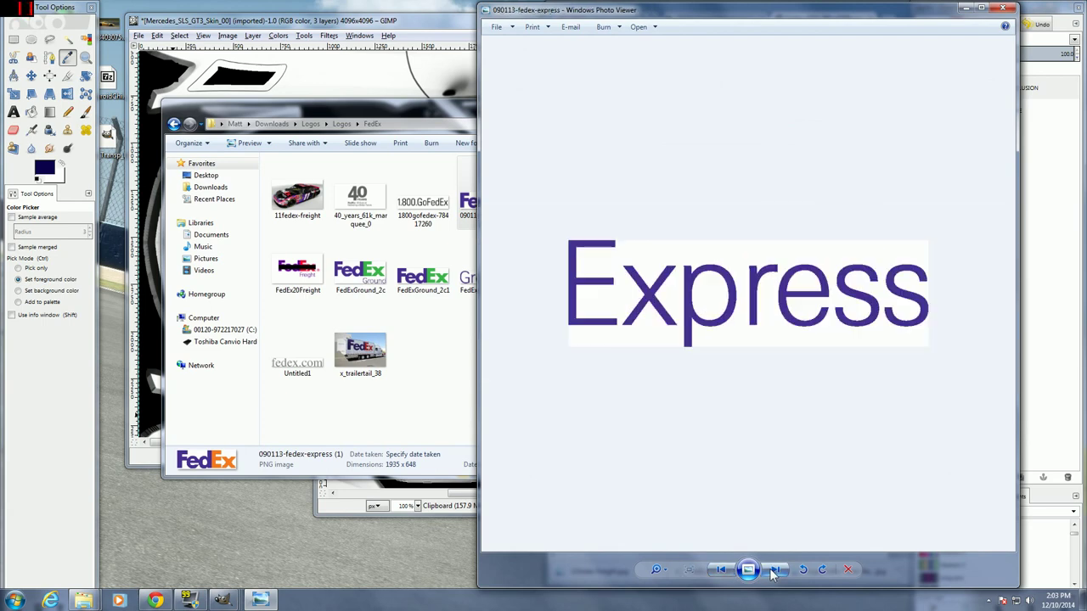
click(772, 571)
click(773, 570)
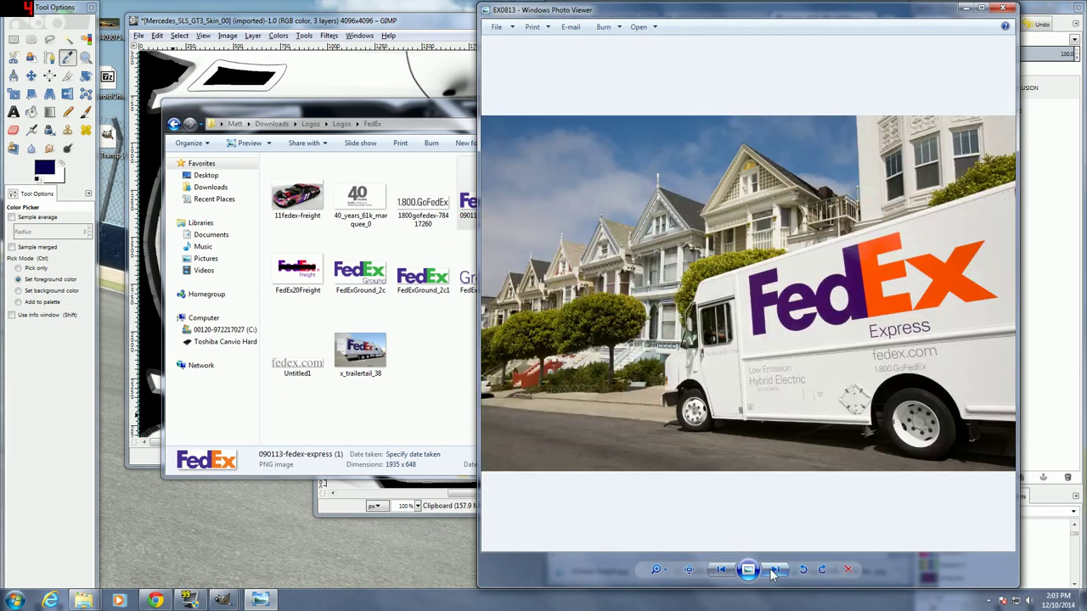
click(773, 571)
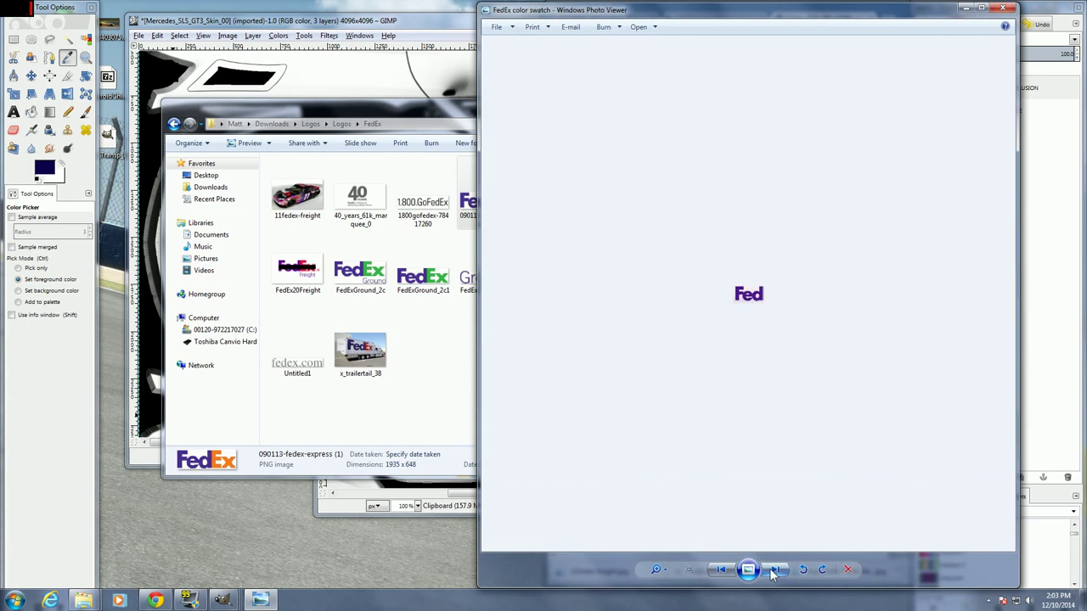
click(773, 571)
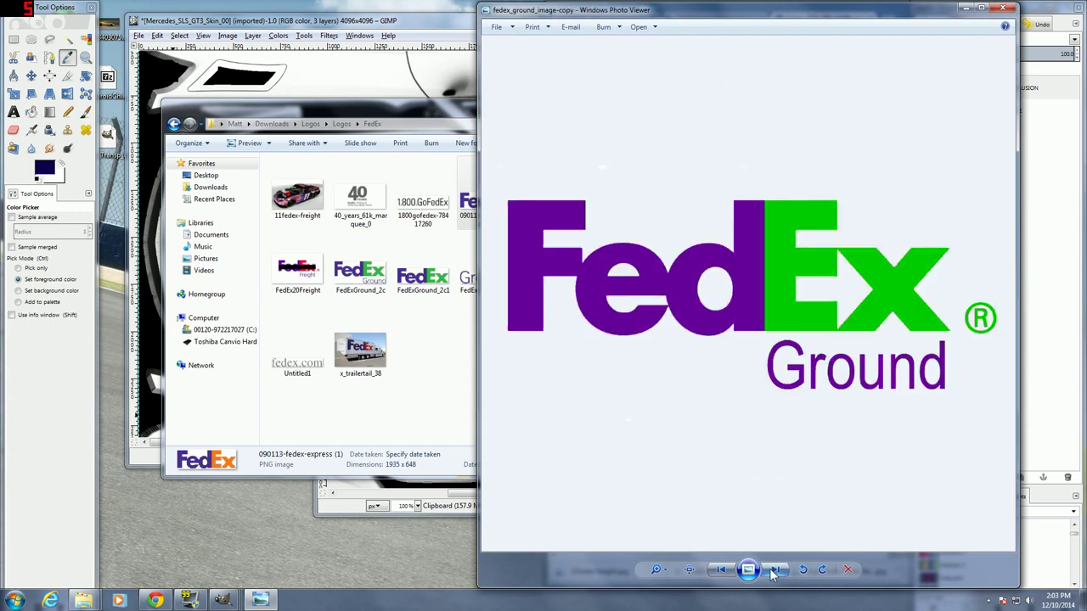
click(772, 570)
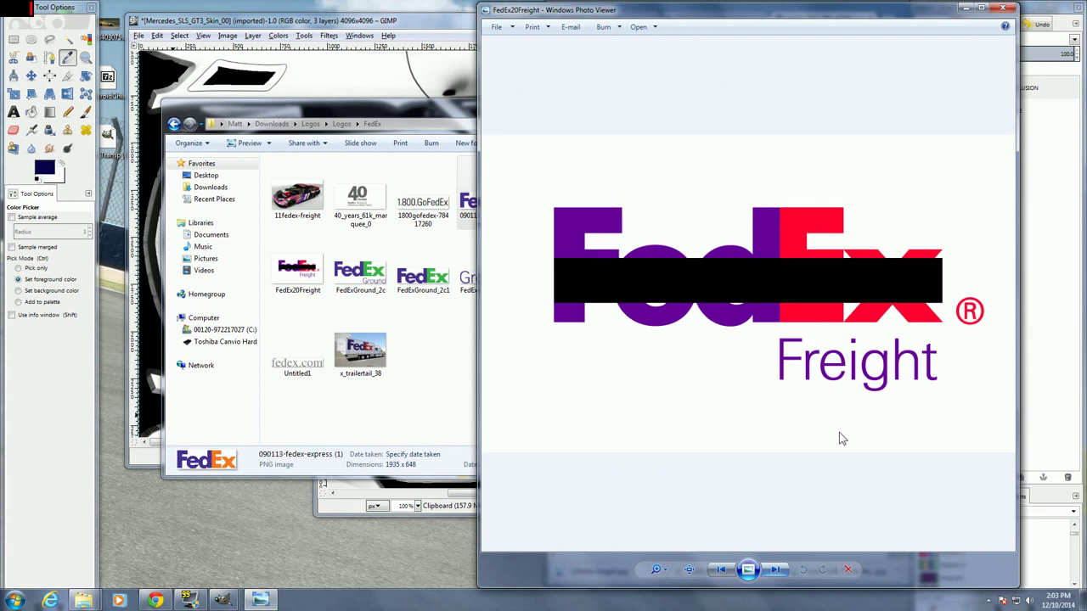
click(1003, 8)
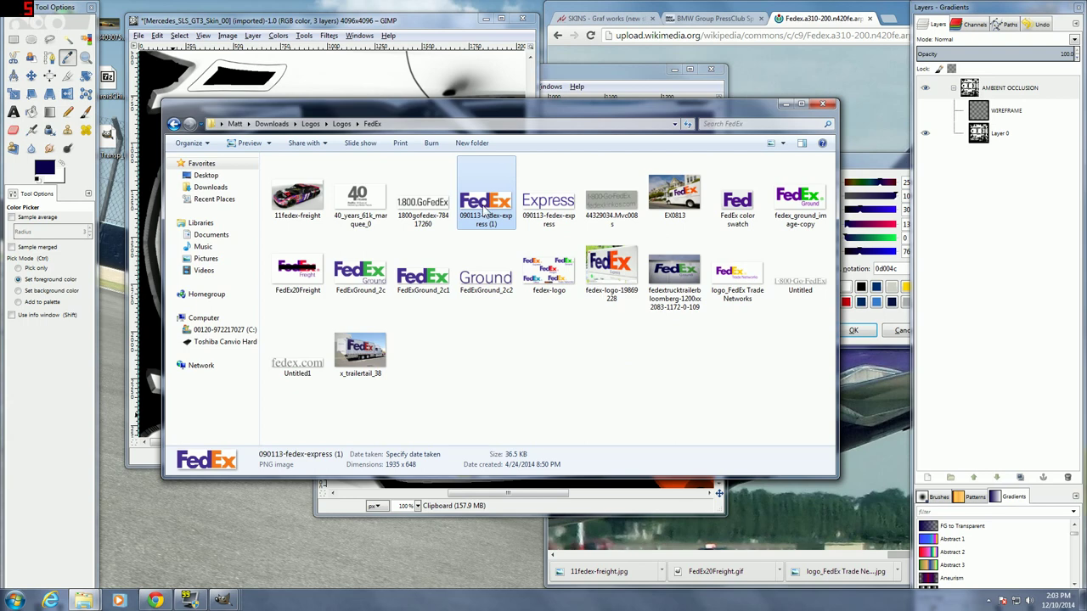
- Open 090113-fedex-express (1) in GIMP from the Preview drop-down
click(272, 146)
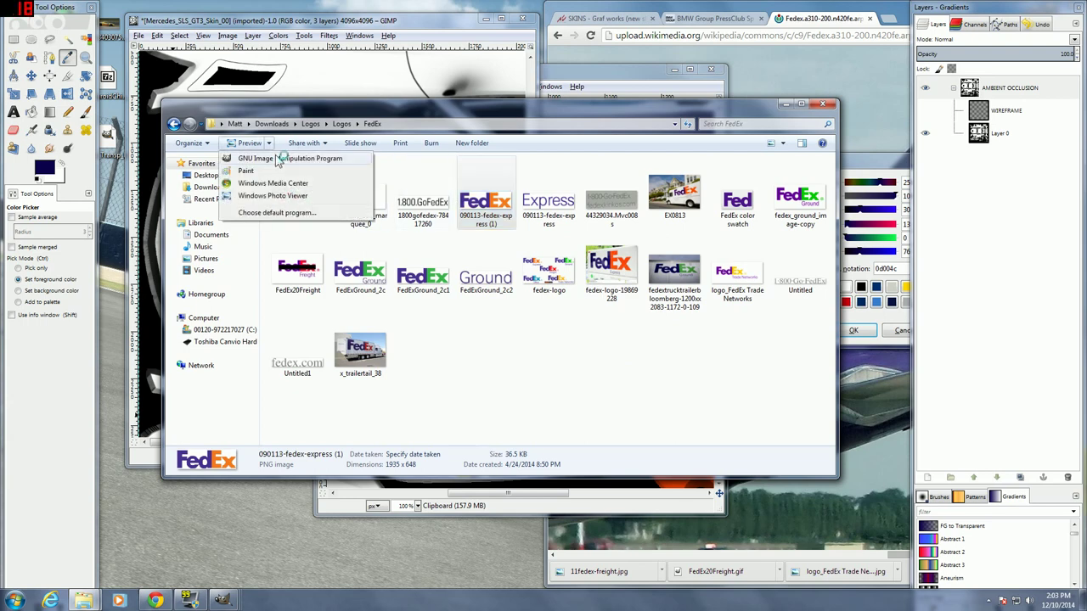
click(275, 157)
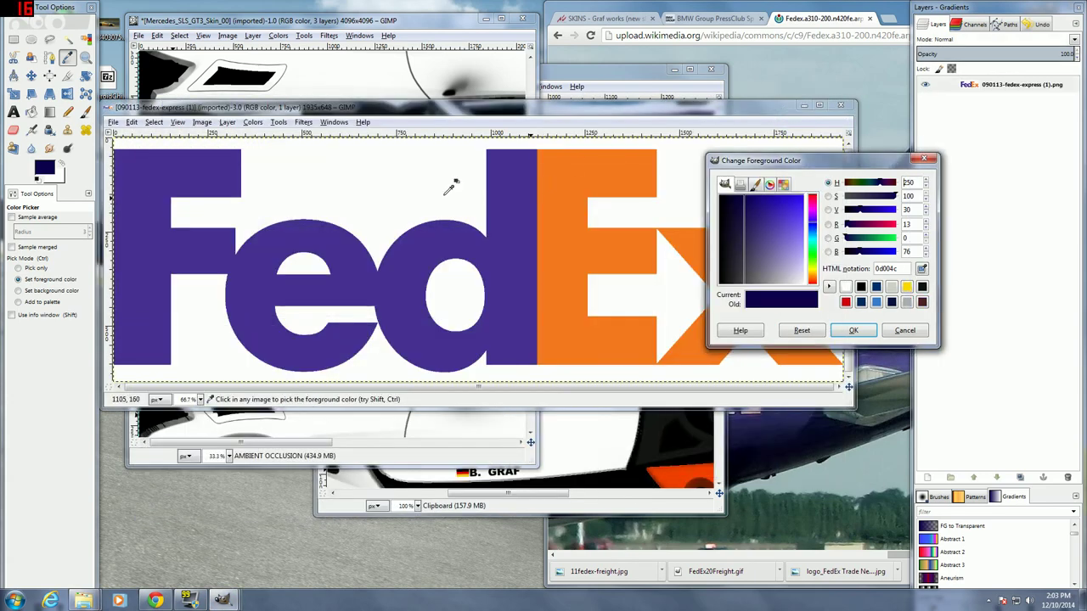
click(31, 112)
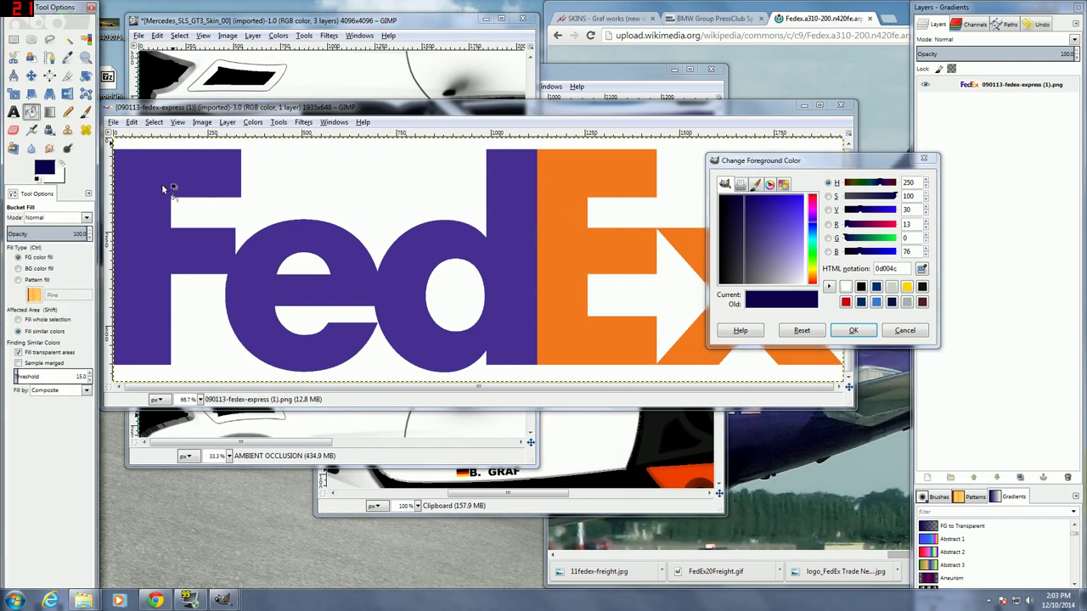
click(313, 239)
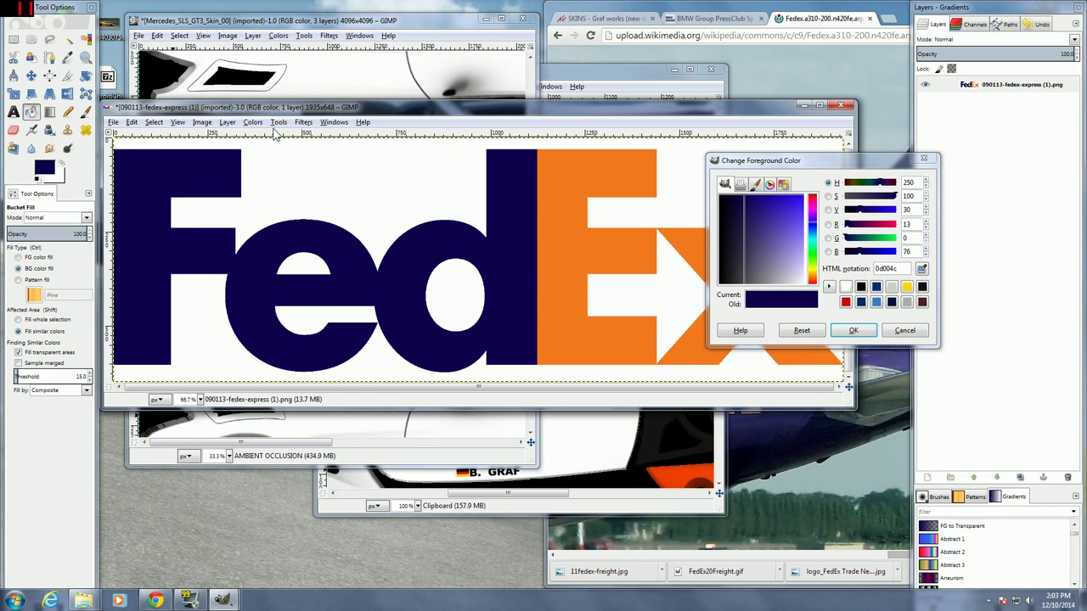
key(ctrl+z)
- Make the FedEx logo's white background transparent with Color to Alpha
click(268, 127)
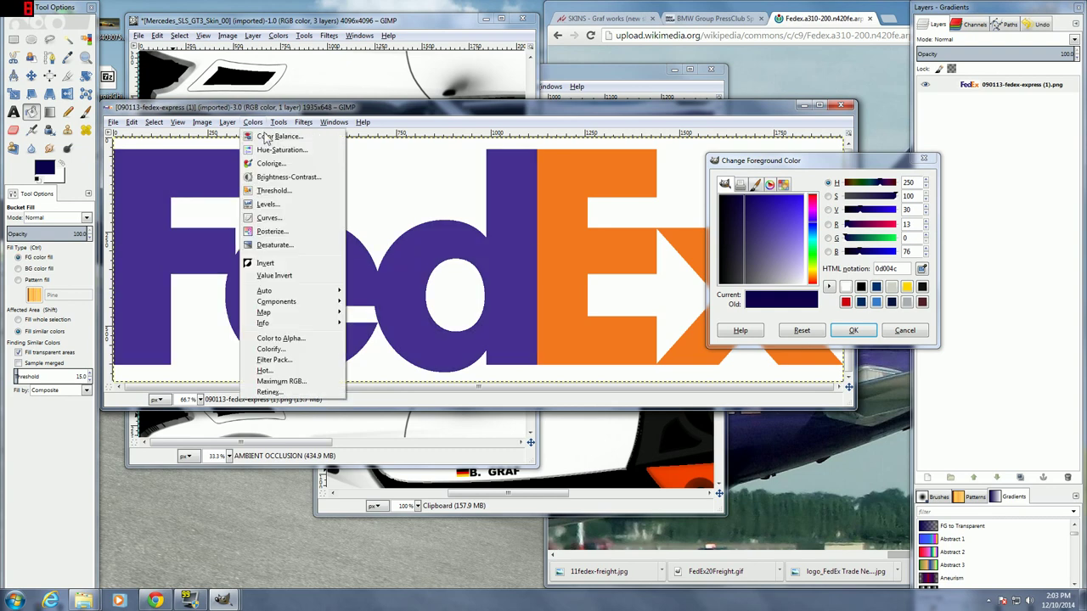
click(259, 126)
click(227, 122)
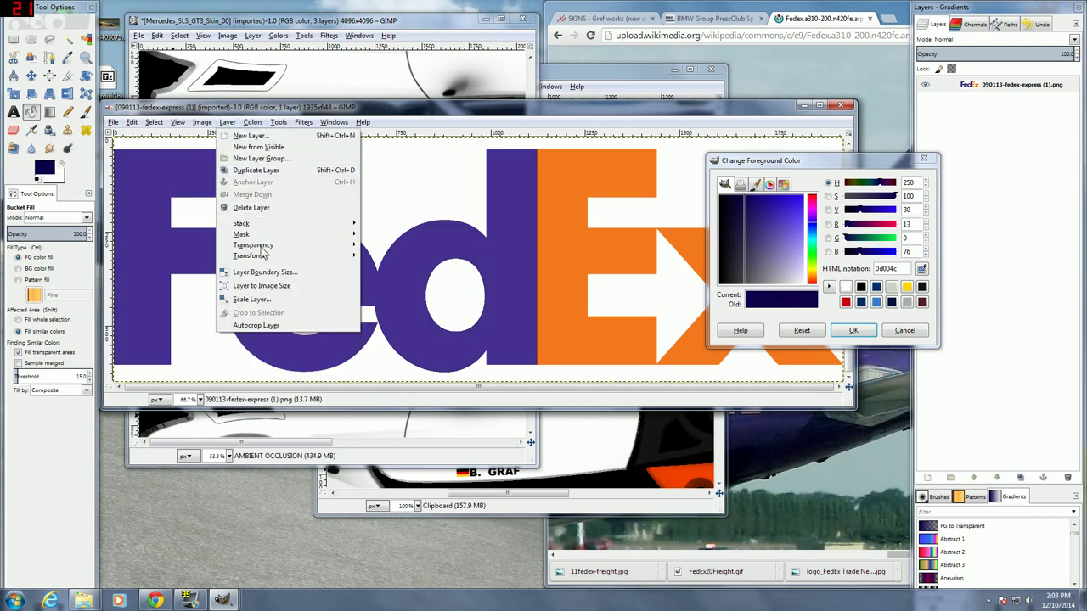
mouse_move(253, 244)
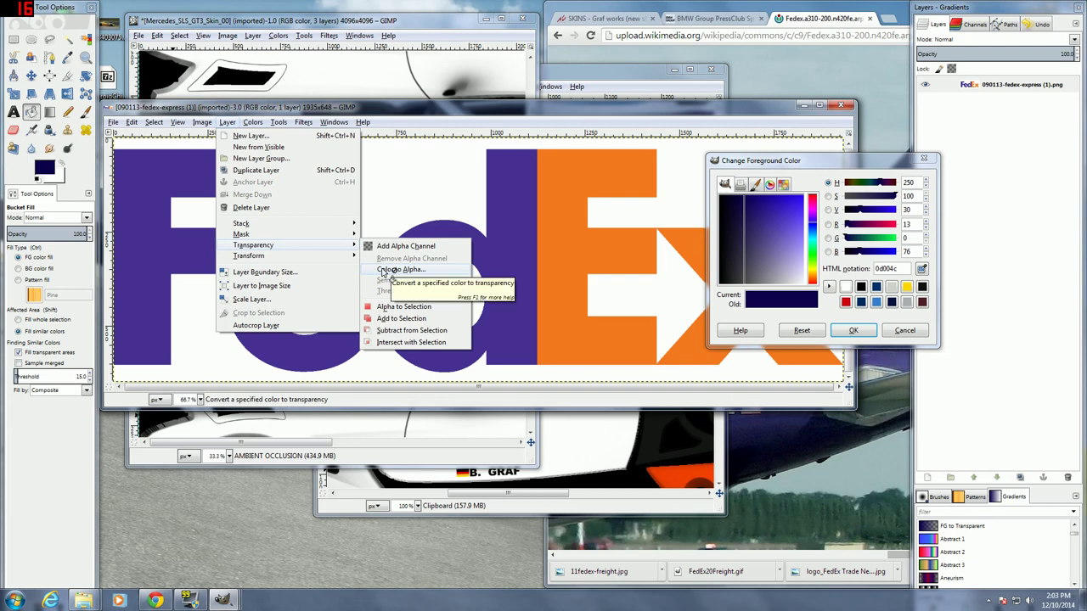
click(382, 270)
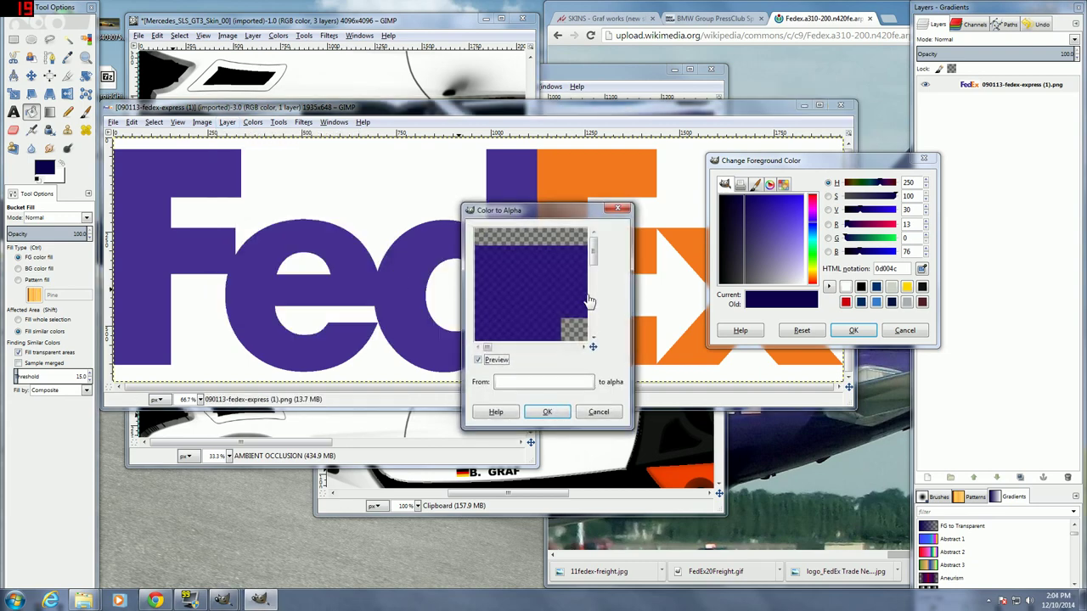
click(558, 412)
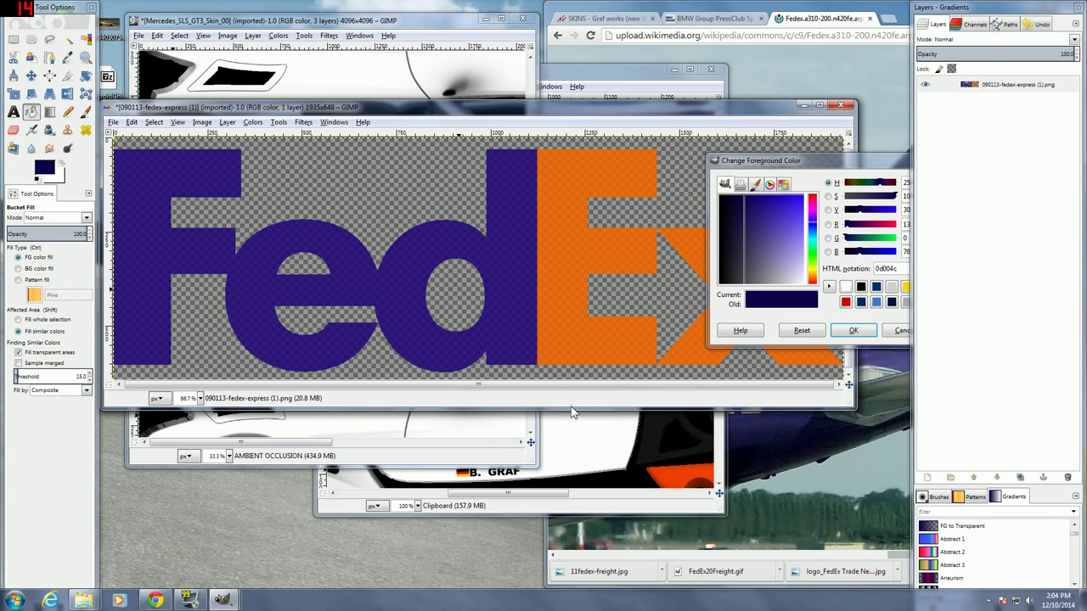
- Draw a rectangular selection around the purple Fed half of the logo
click(14, 41)
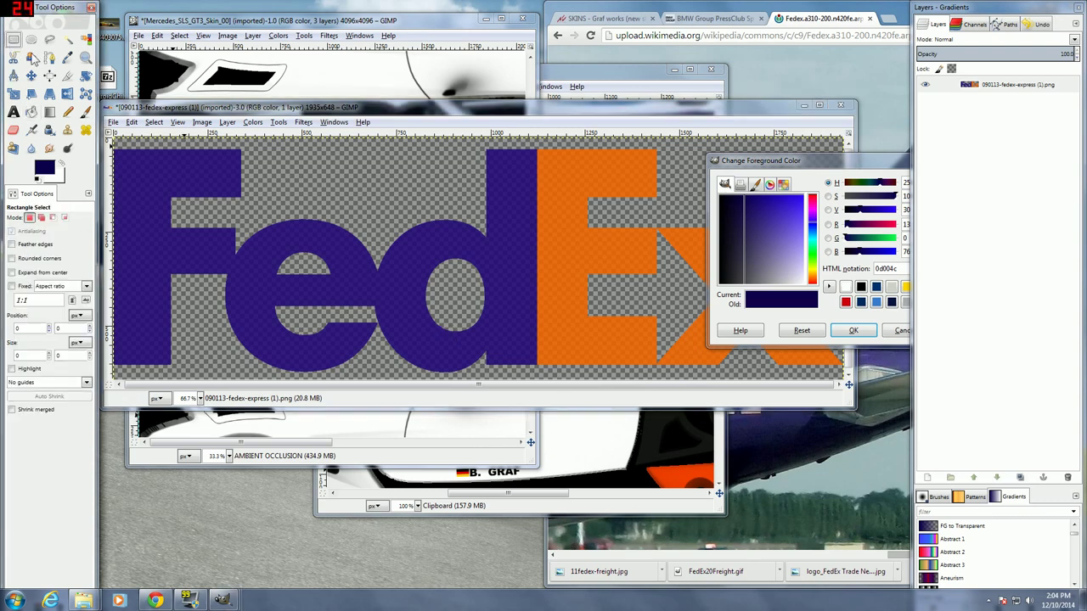
click(120, 388)
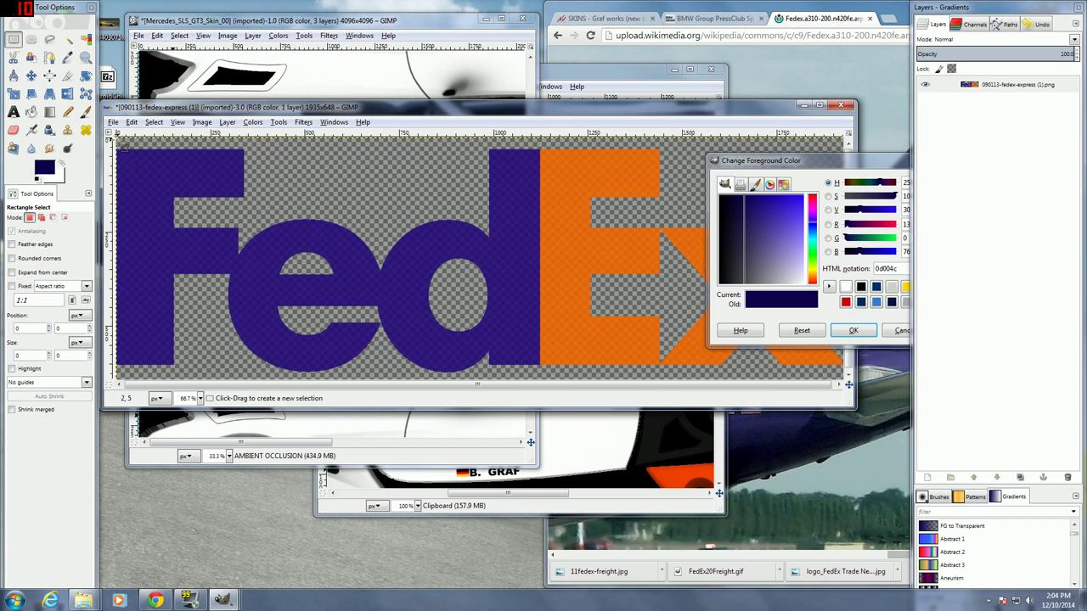
drag(121, 146, 538, 374)
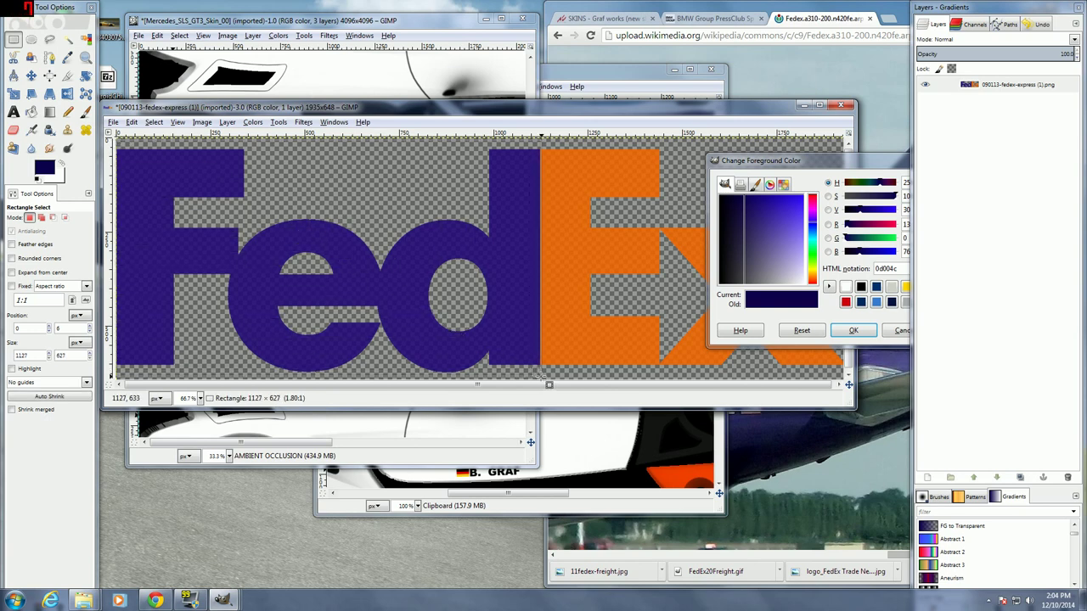
click(255, 122)
- Set the Colorize hue for the selected Fed letters to 250, matching the sampled navy
click(276, 162)
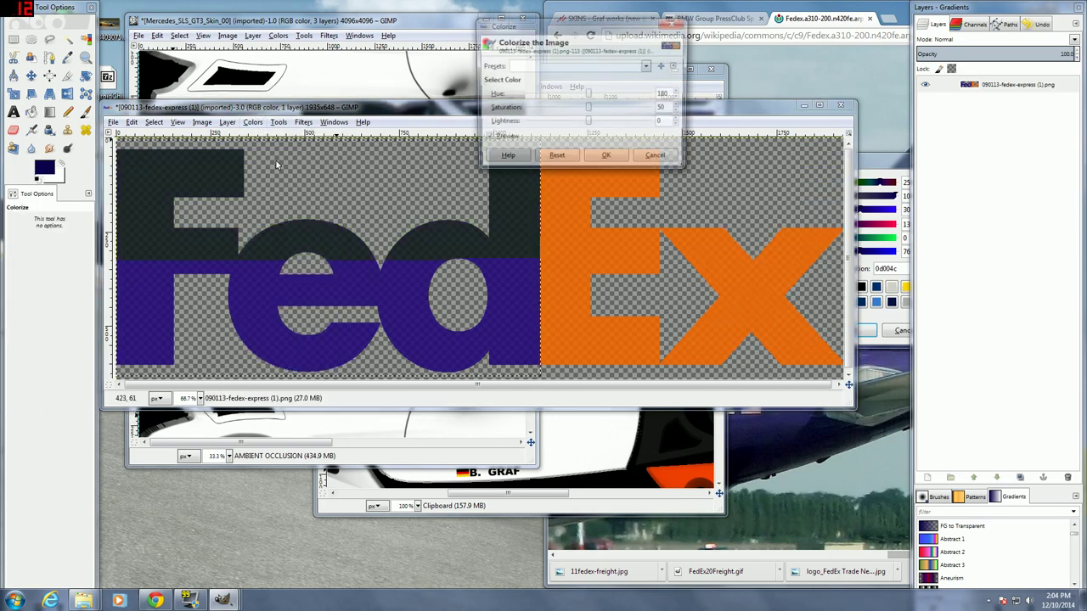
click(866, 164)
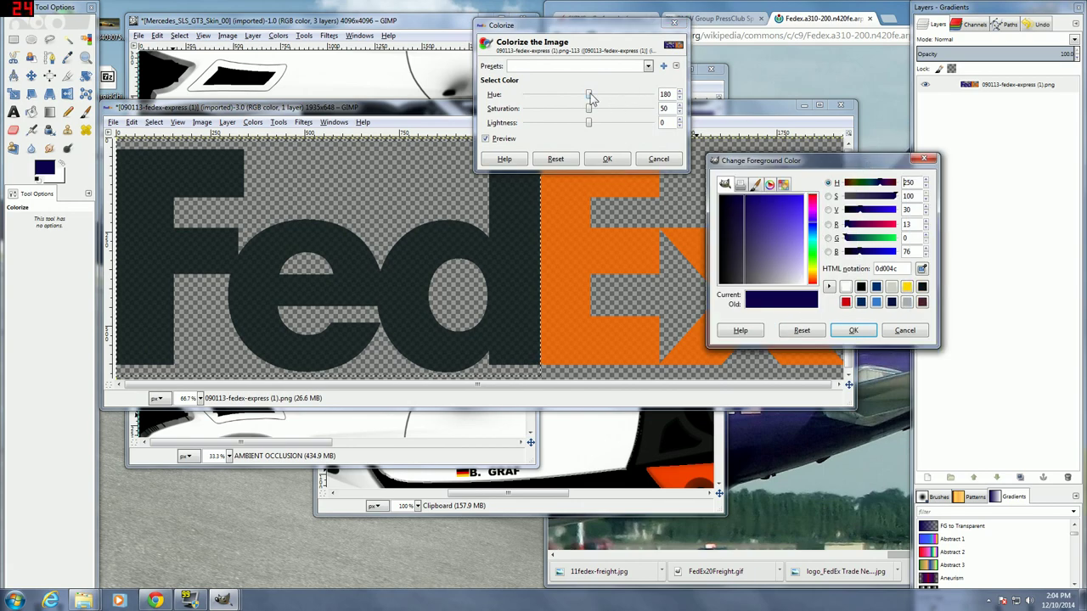
drag(589, 97, 592, 98)
drag(893, 163, 727, 426)
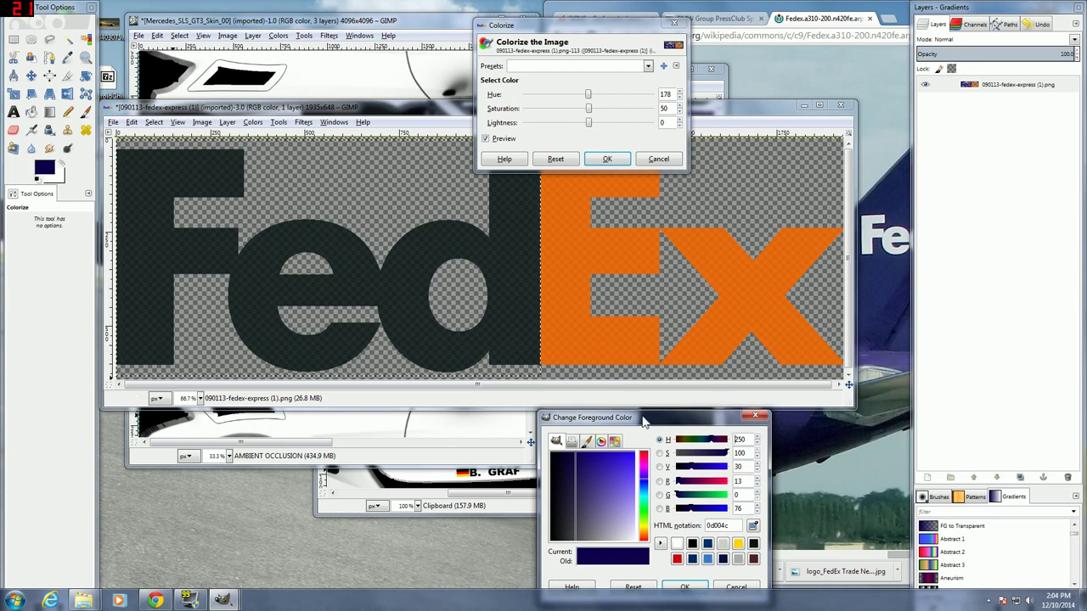
drag(643, 417, 628, 315)
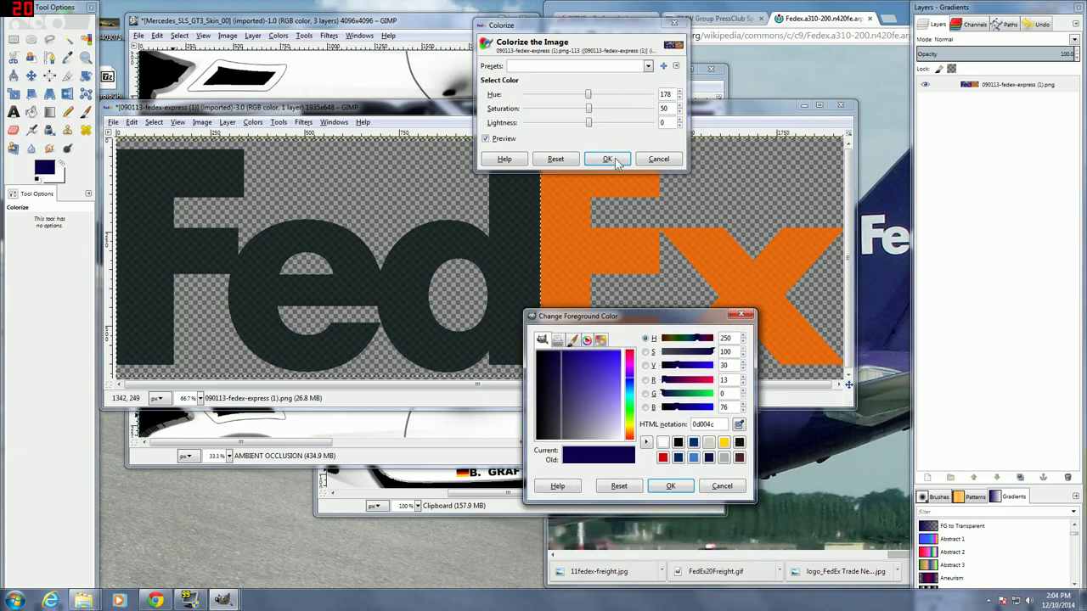
drag(587, 95, 615, 96)
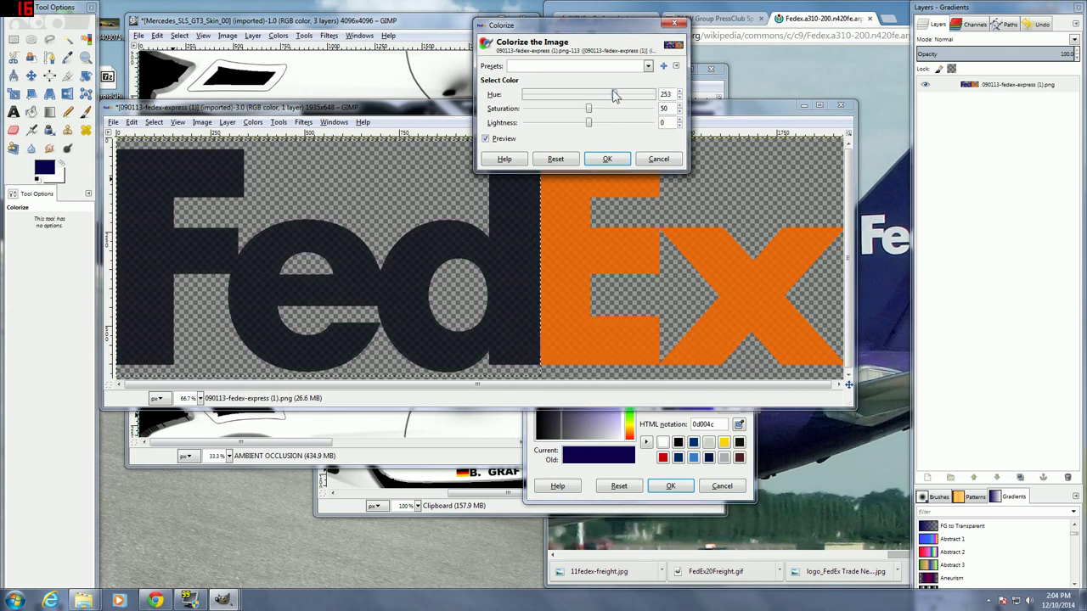
click(679, 97)
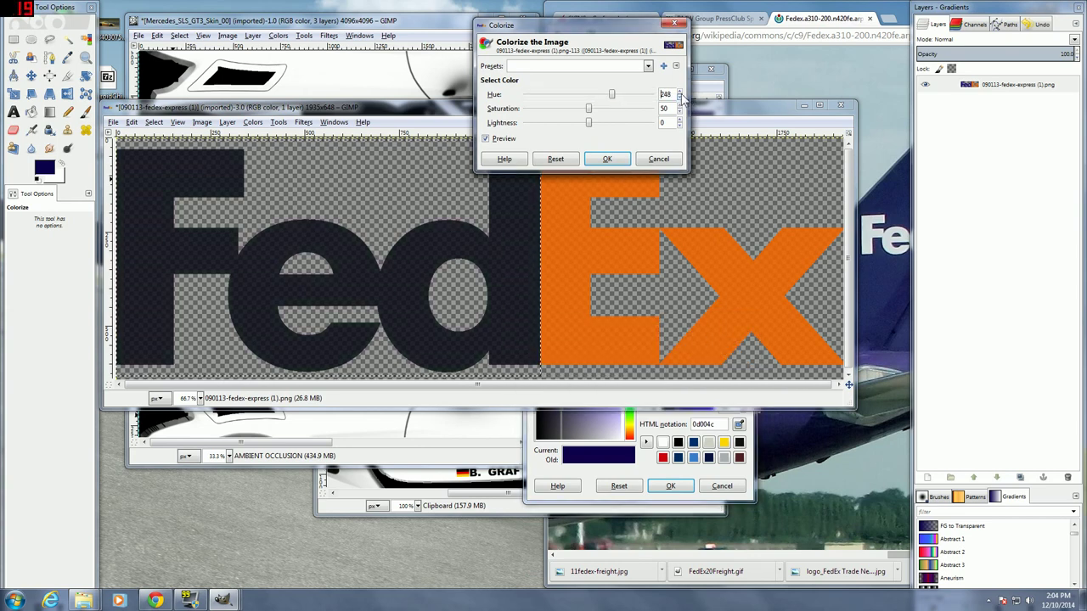
click(680, 93)
- Raise saturation to 100, set lightness to 10, and apply the navy colorize
click(585, 501)
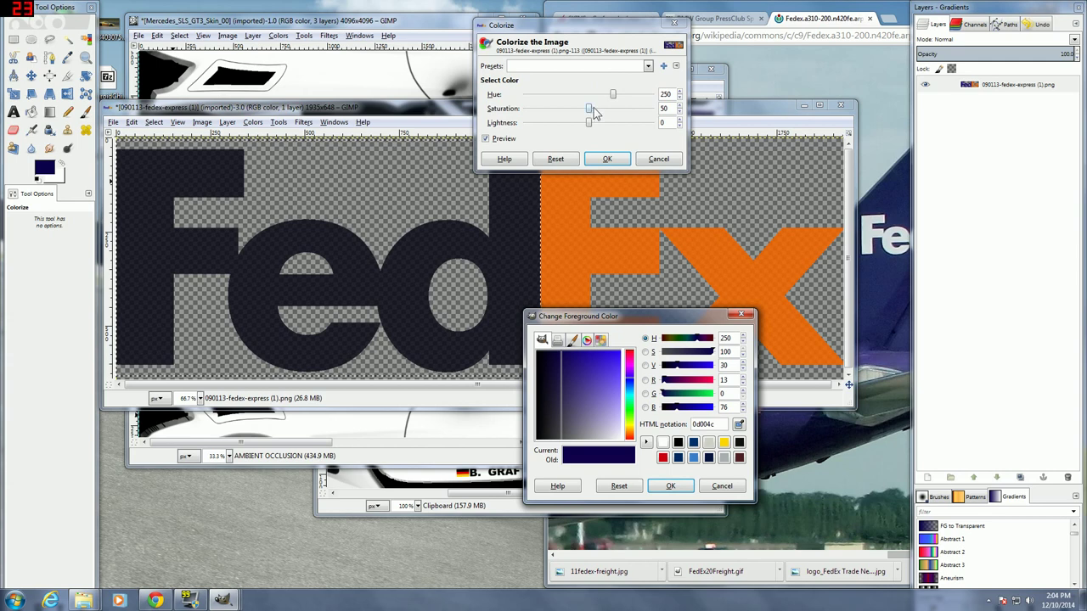
drag(589, 109, 659, 112)
drag(589, 124, 597, 128)
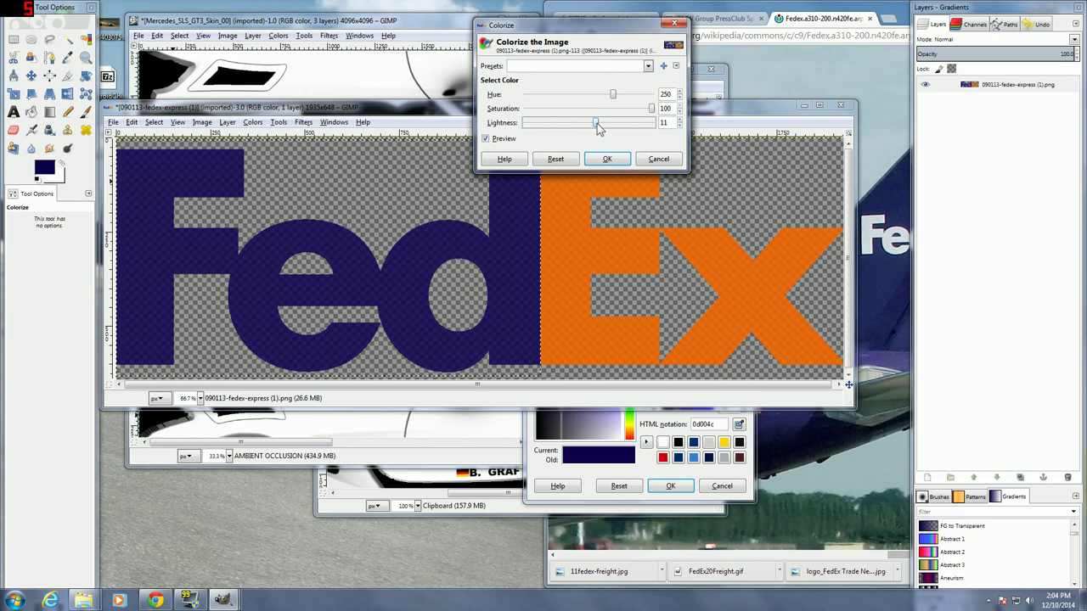
click(679, 125)
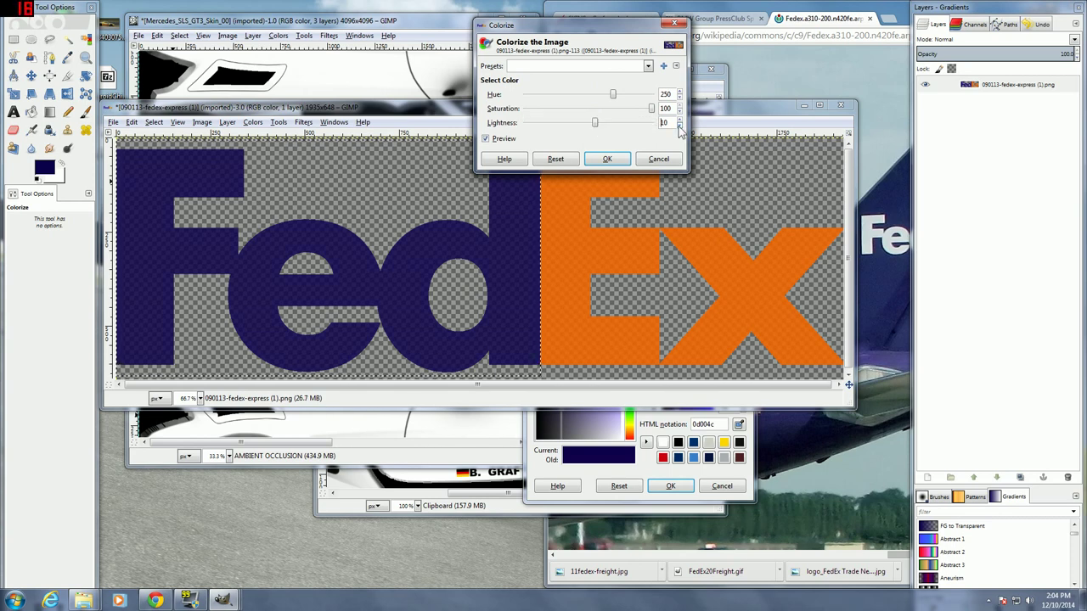
click(618, 162)
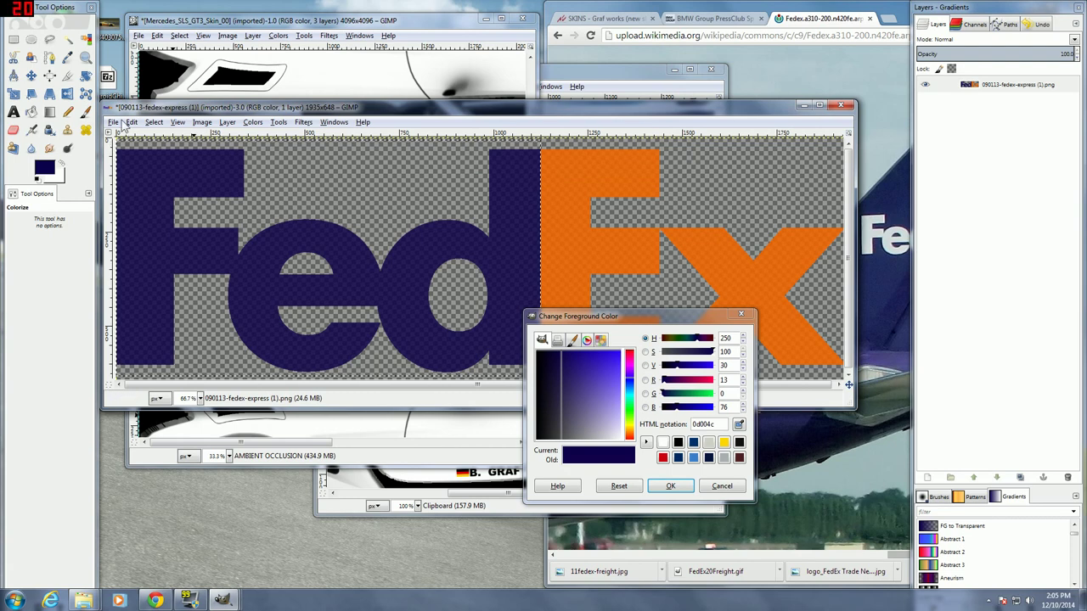
- Make the Pencil's foreground colour white, undoing a white test stroke on the F
click(67, 111)
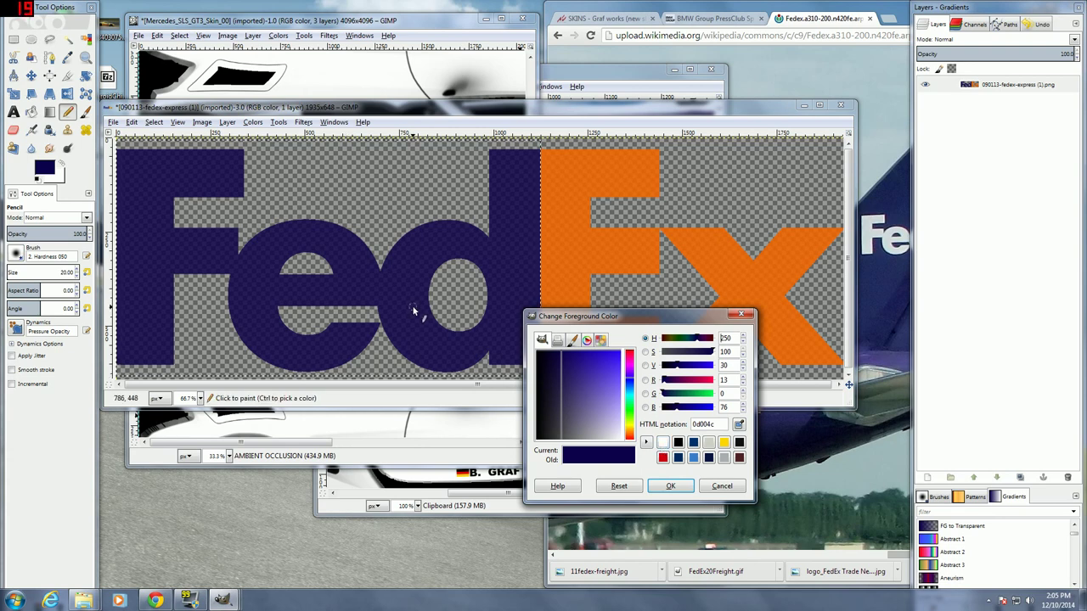
click(674, 486)
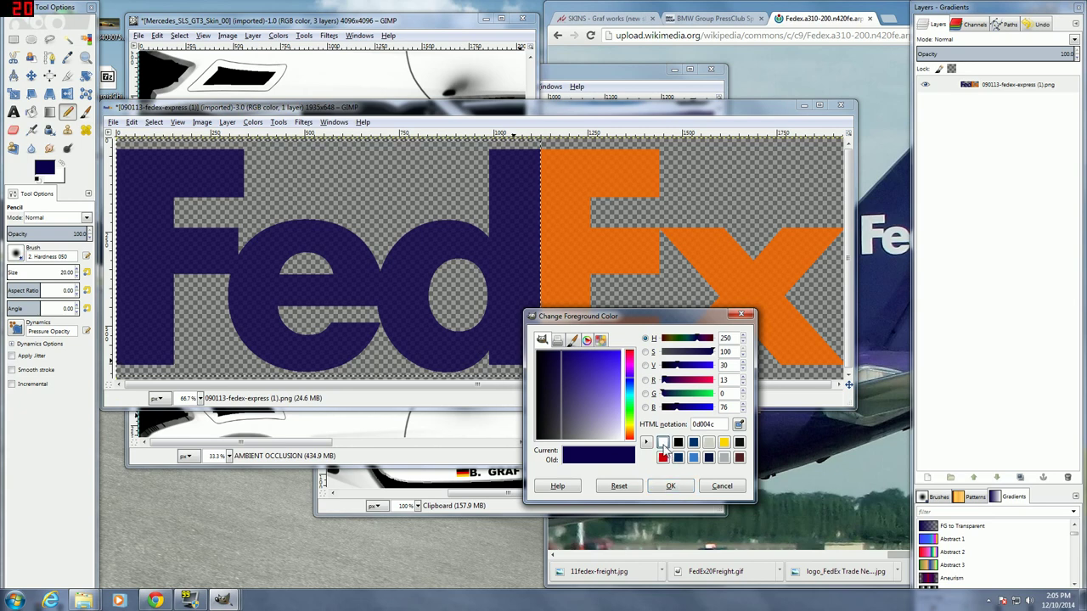
click(662, 442)
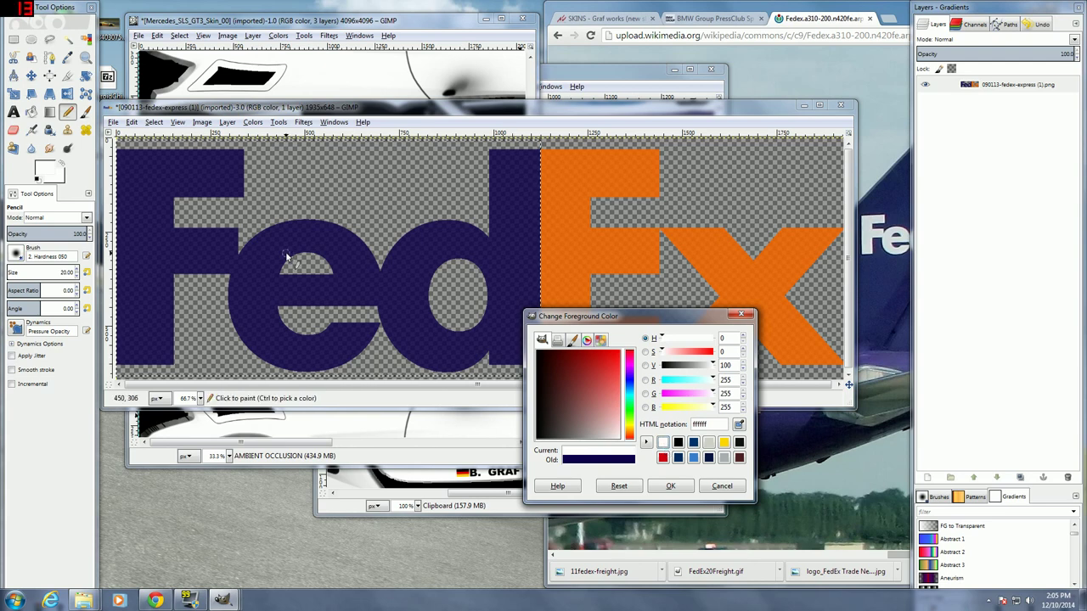
drag(211, 177, 228, 178)
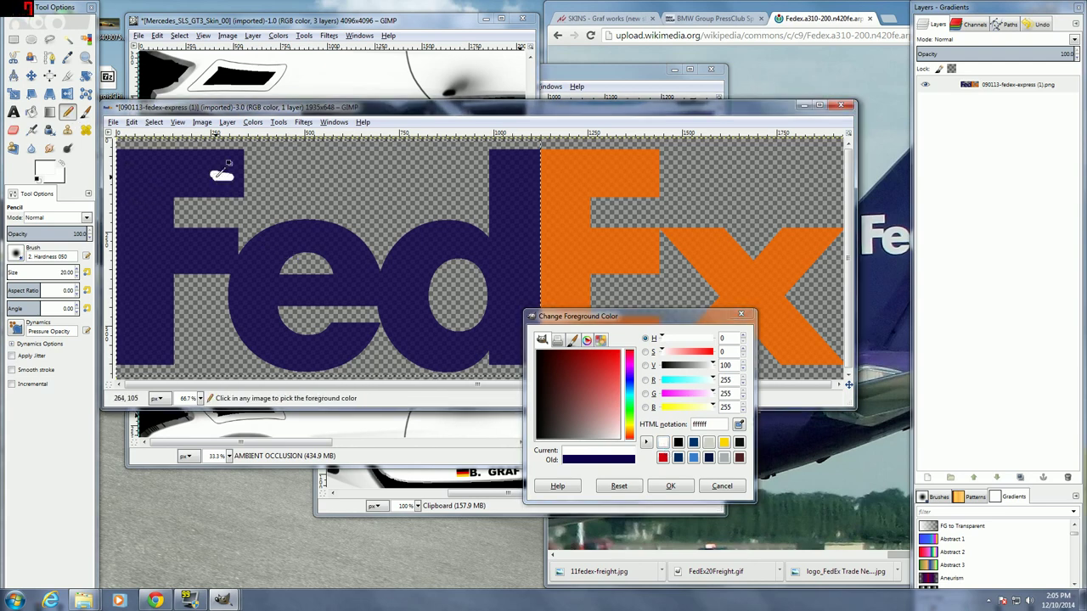
key(ctrl+z)
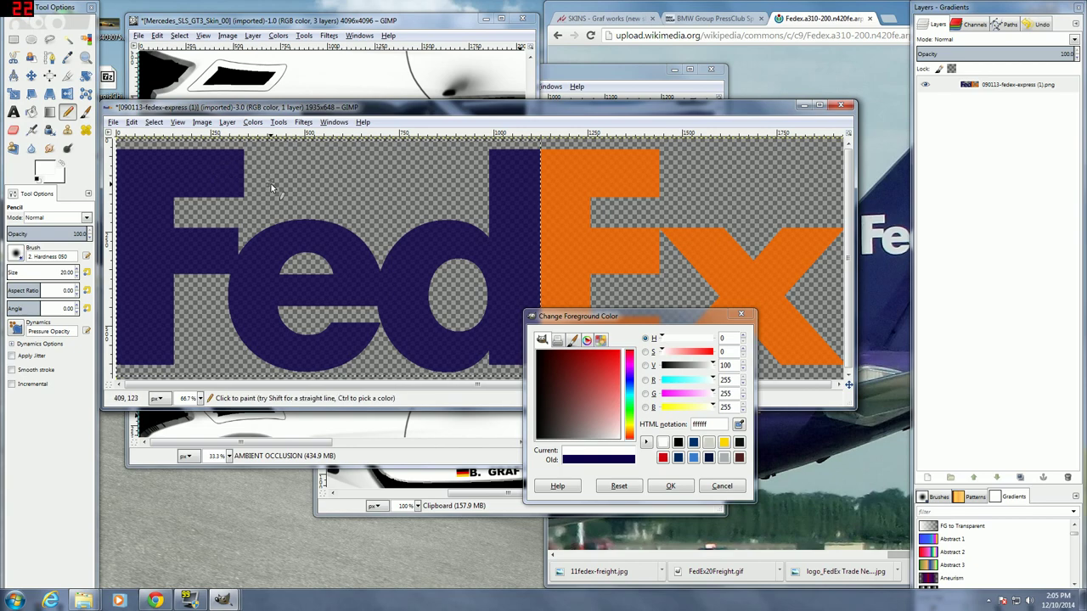
- Clear the selection and copy the whole recoloured FedEx logo
click(13, 40)
click(663, 213)
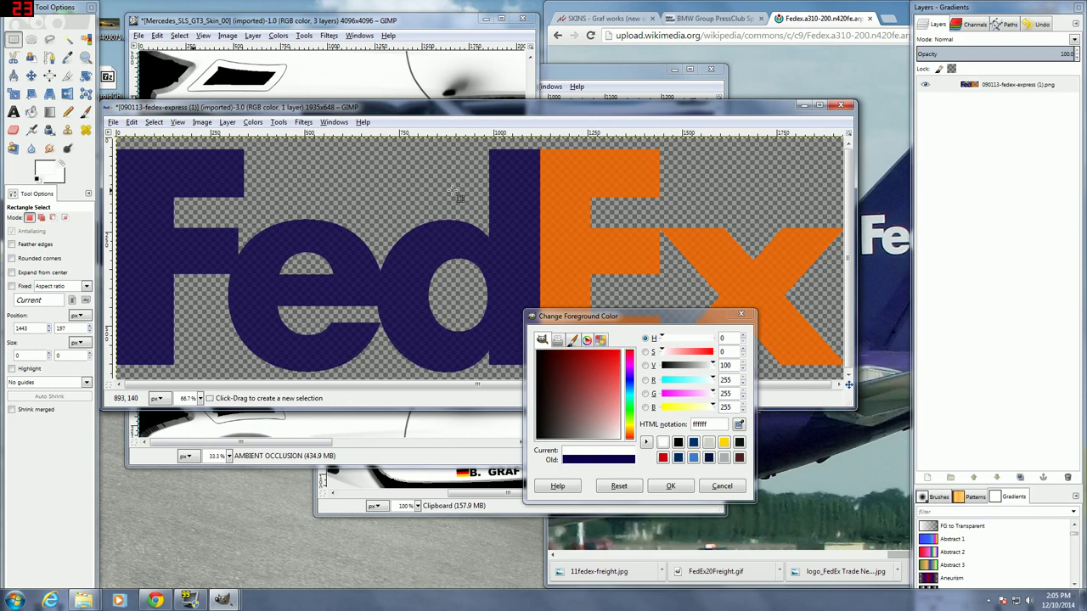
right_click(508, 211)
mouse_move(531, 235)
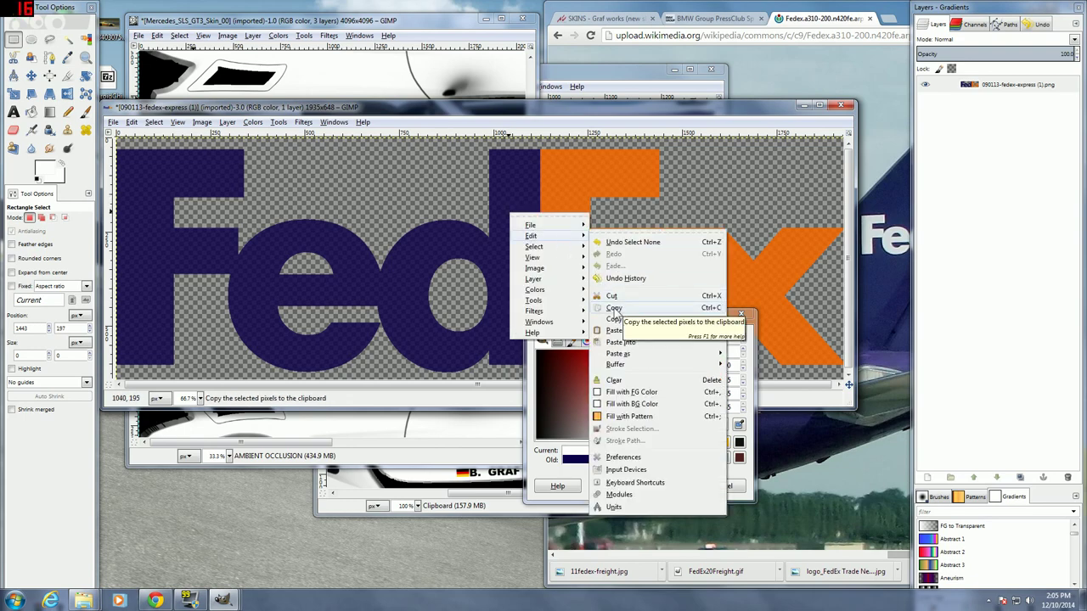
click(615, 308)
click(804, 104)
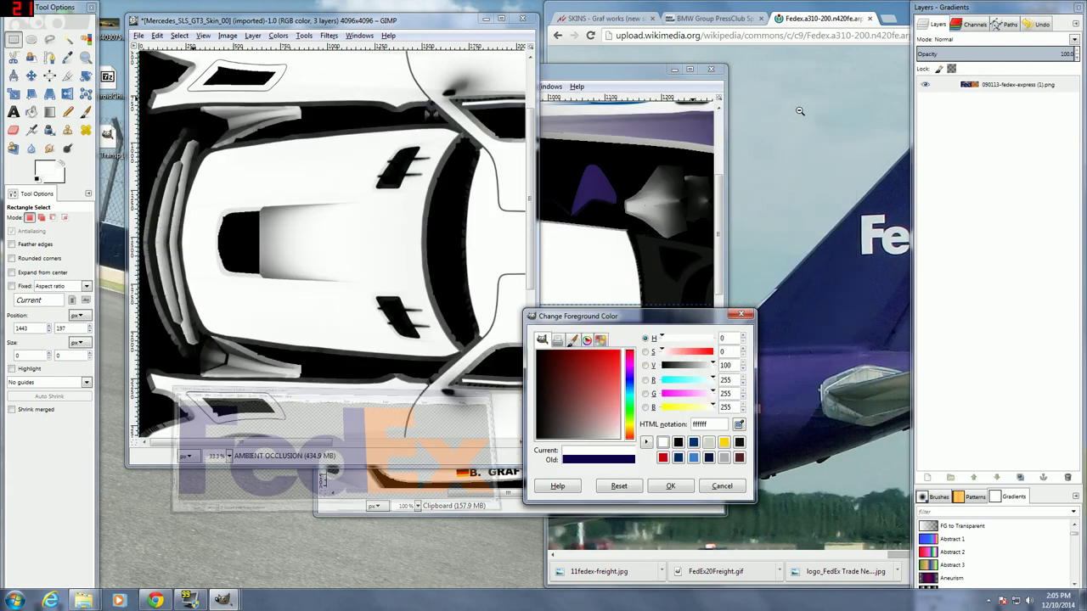
- Paste the FedEx logo into the Mercedes skin as a new layer
click(357, 169)
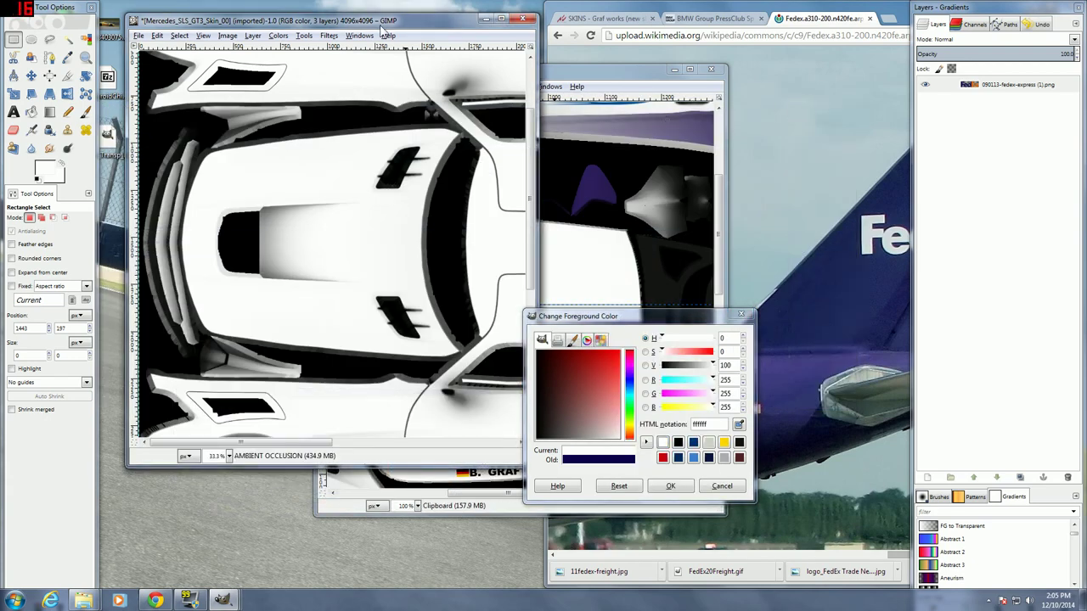
right_click(314, 167)
mouse_move(336, 187)
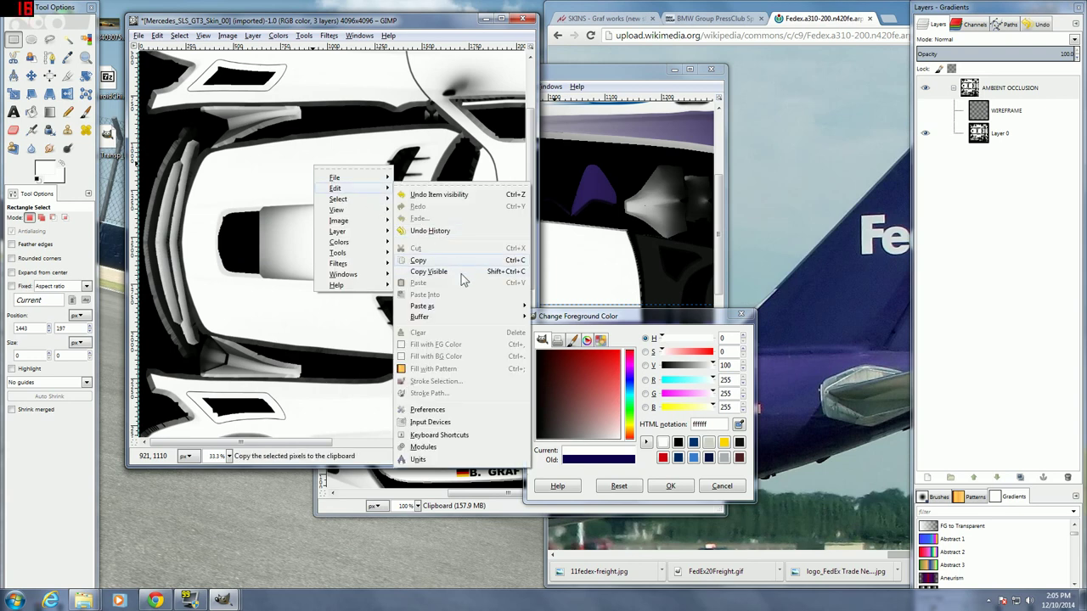
mouse_move(422, 306)
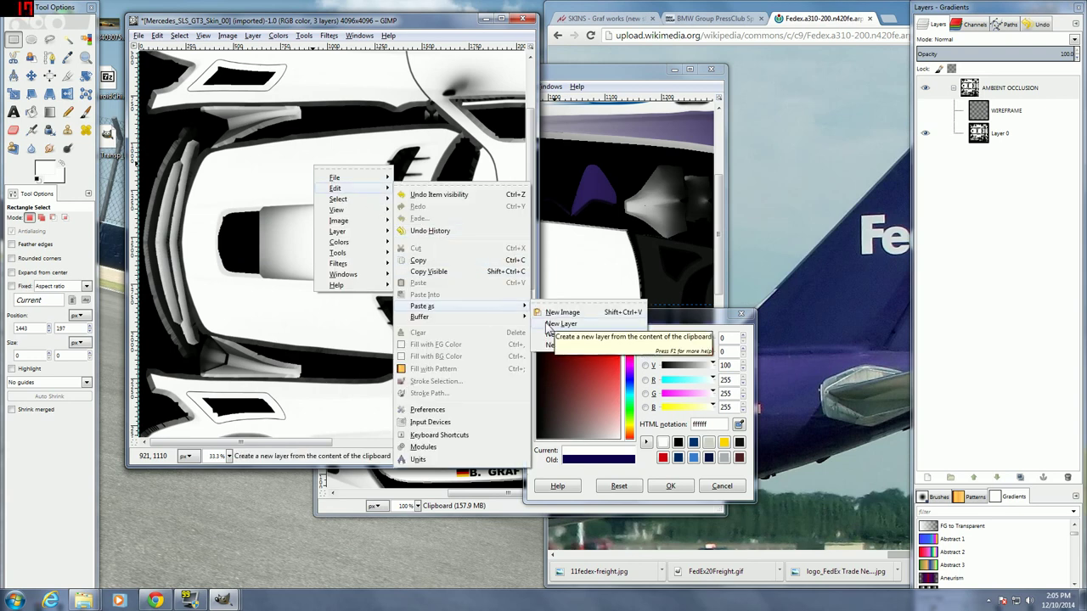
click(549, 326)
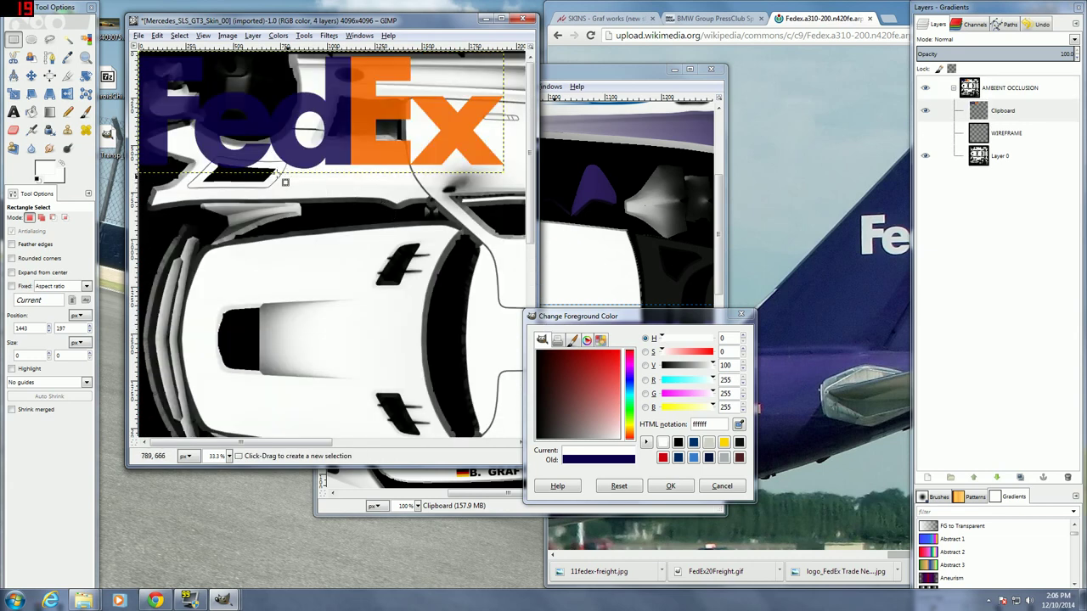
click(32, 77)
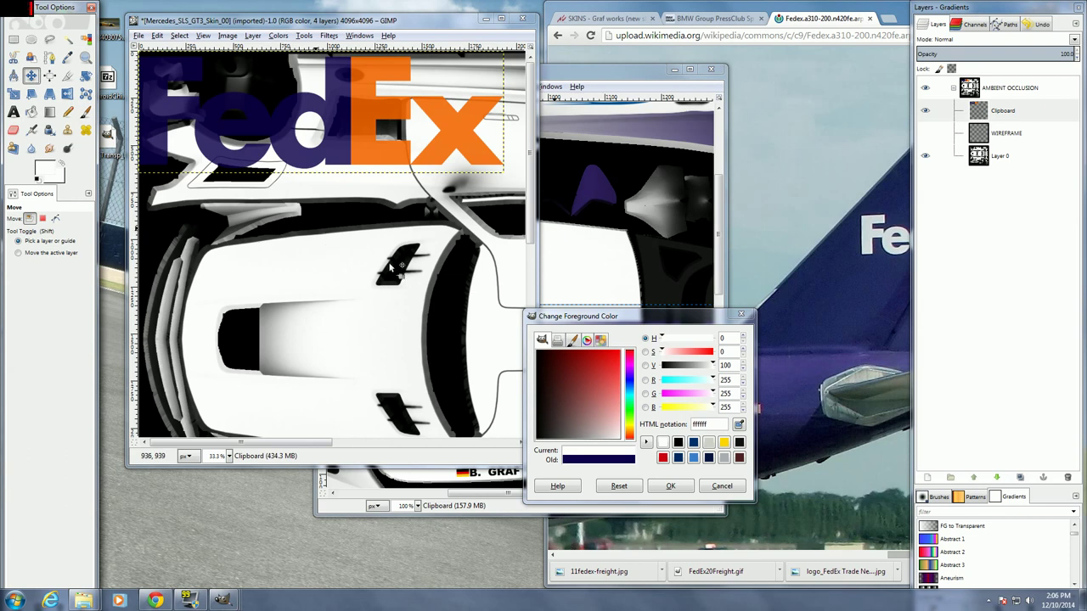
click(163, 601)
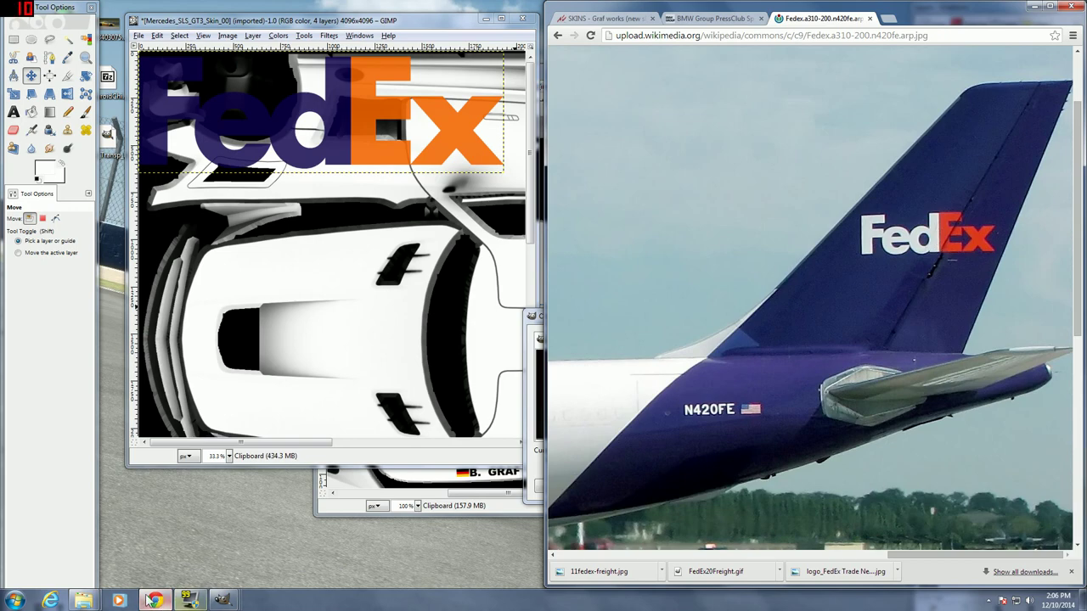
click(83, 600)
click(151, 559)
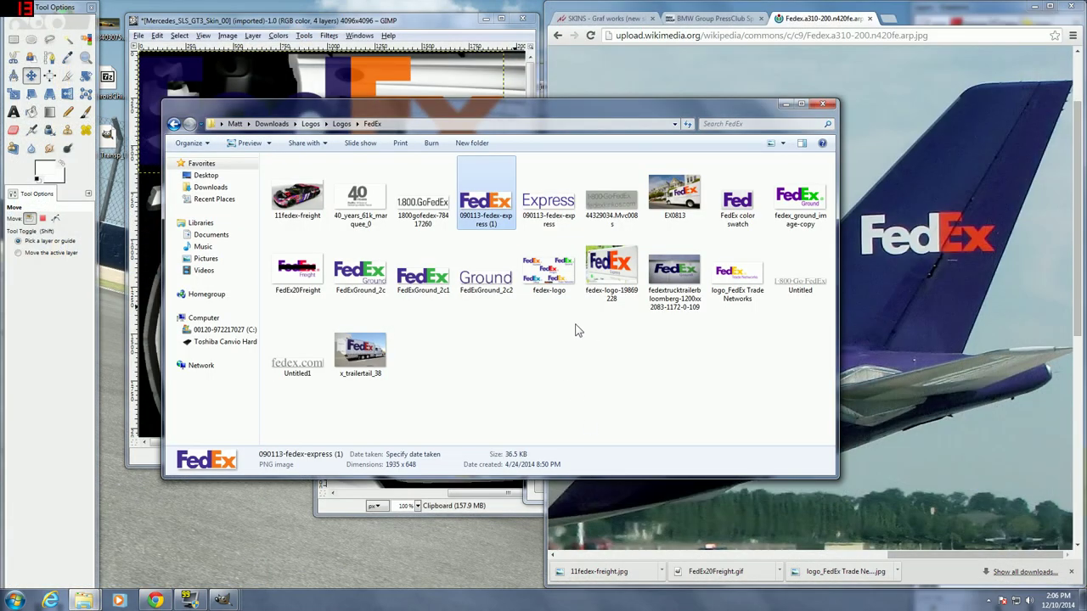
double_click(297, 197)
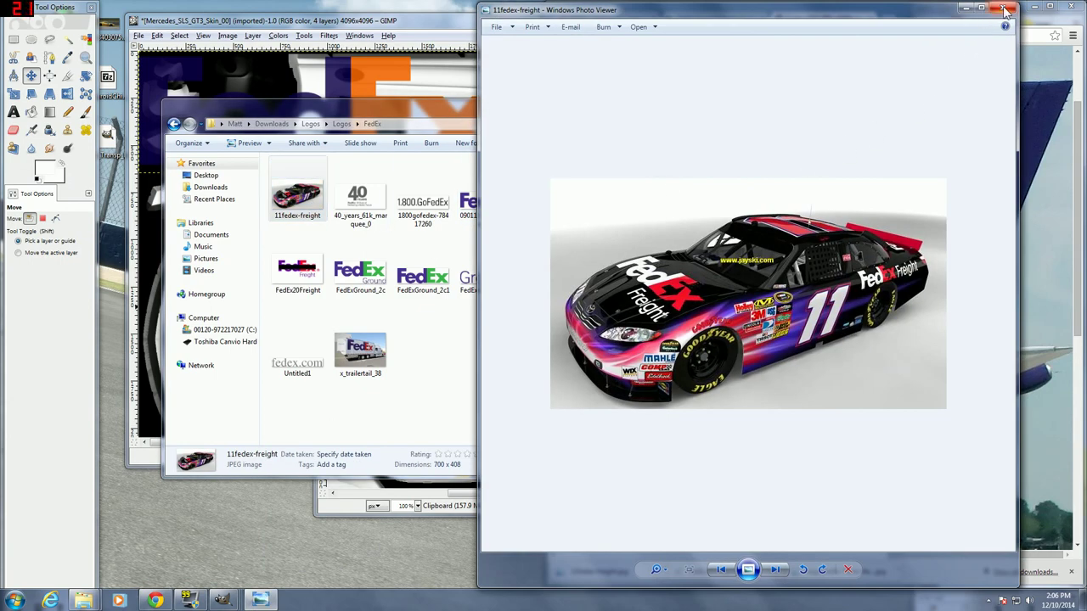
click(1005, 9)
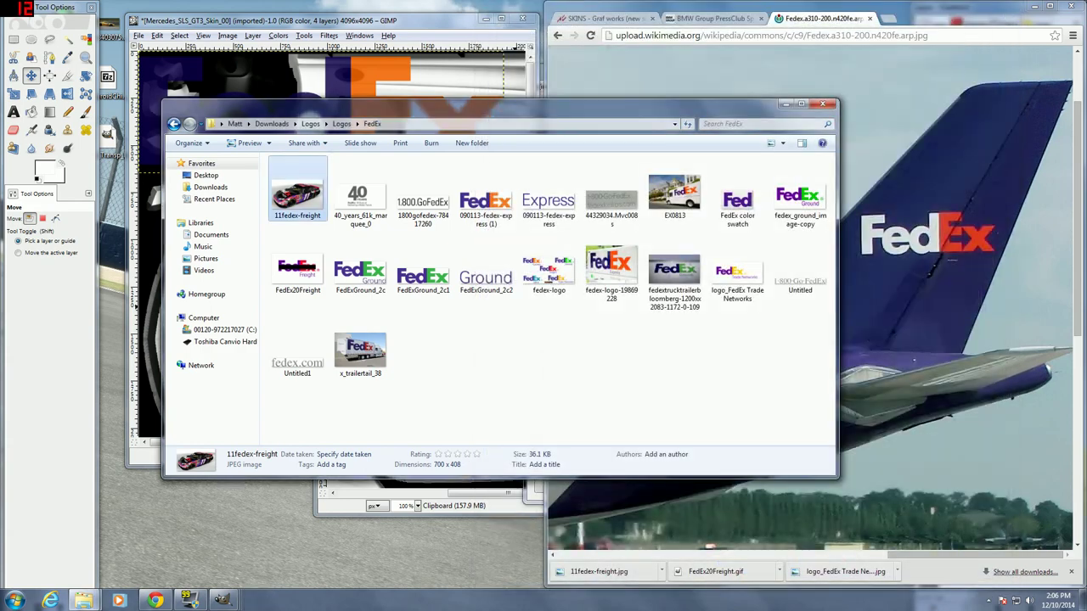
click(787, 104)
click(452, 25)
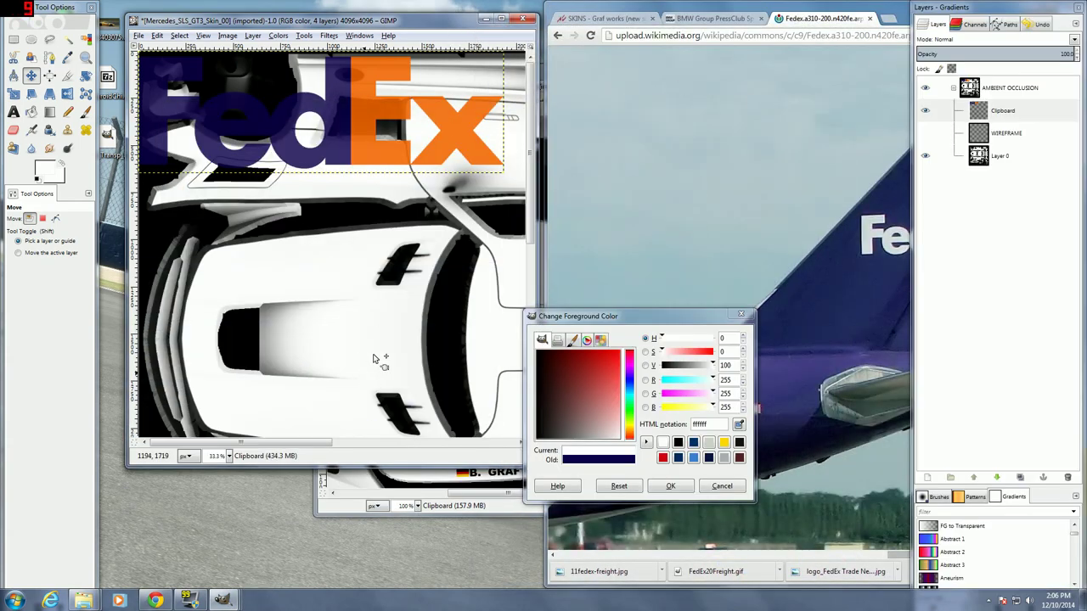
- Rotate the pasted FedEx logo layer to about 90 degrees
click(86, 78)
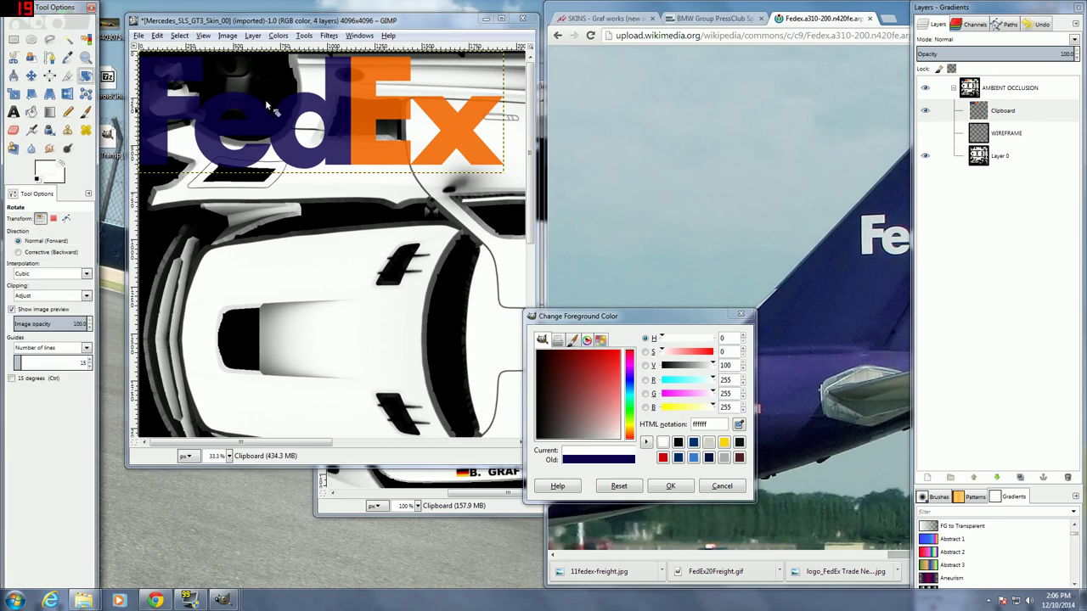
click(333, 121)
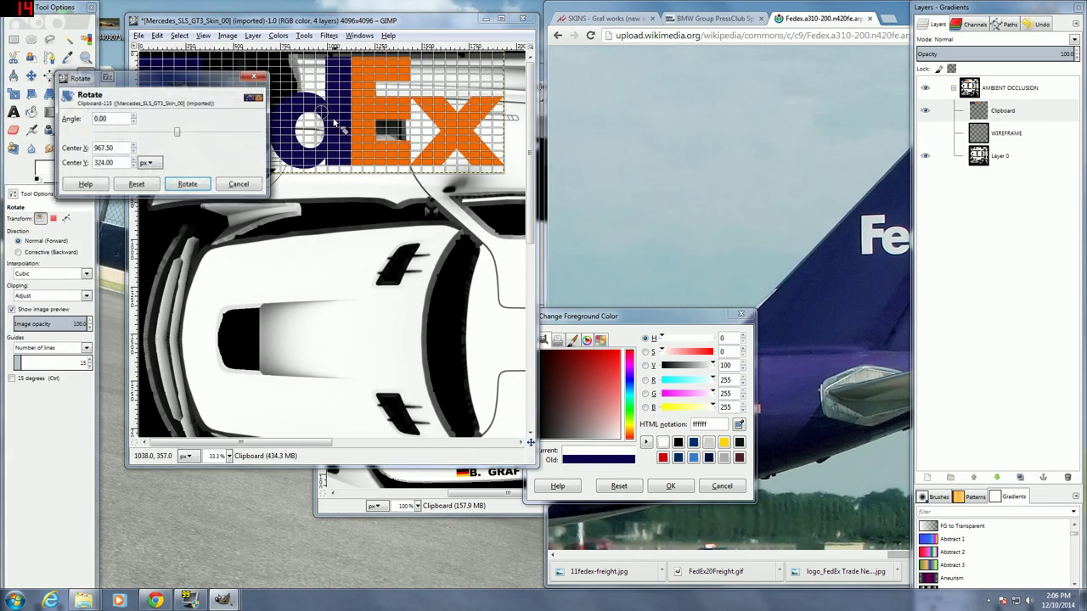
click(134, 117)
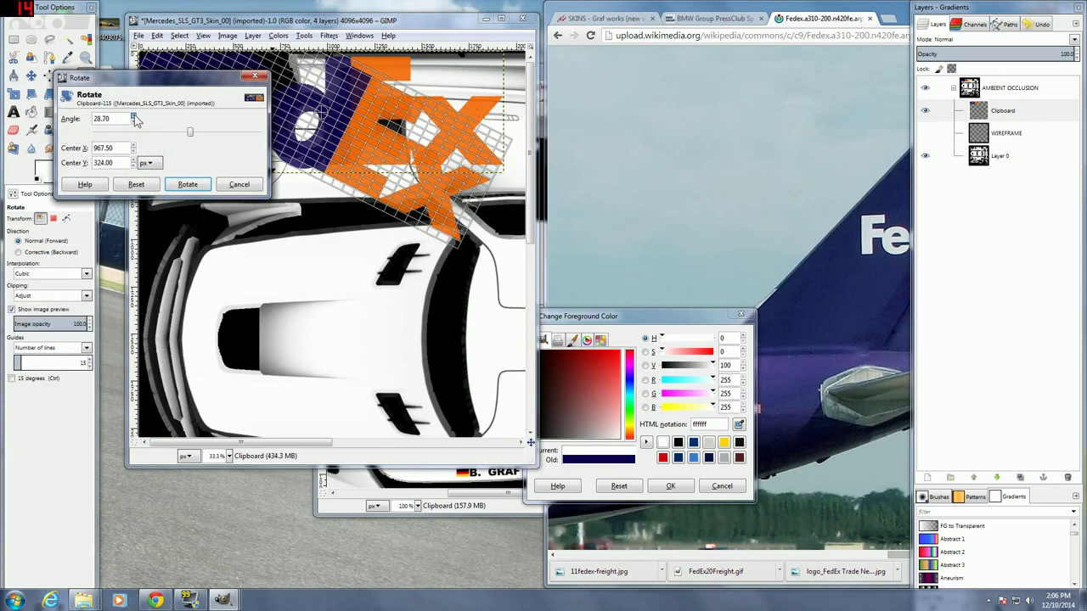
drag(134, 117, 134, 118)
click(133, 123)
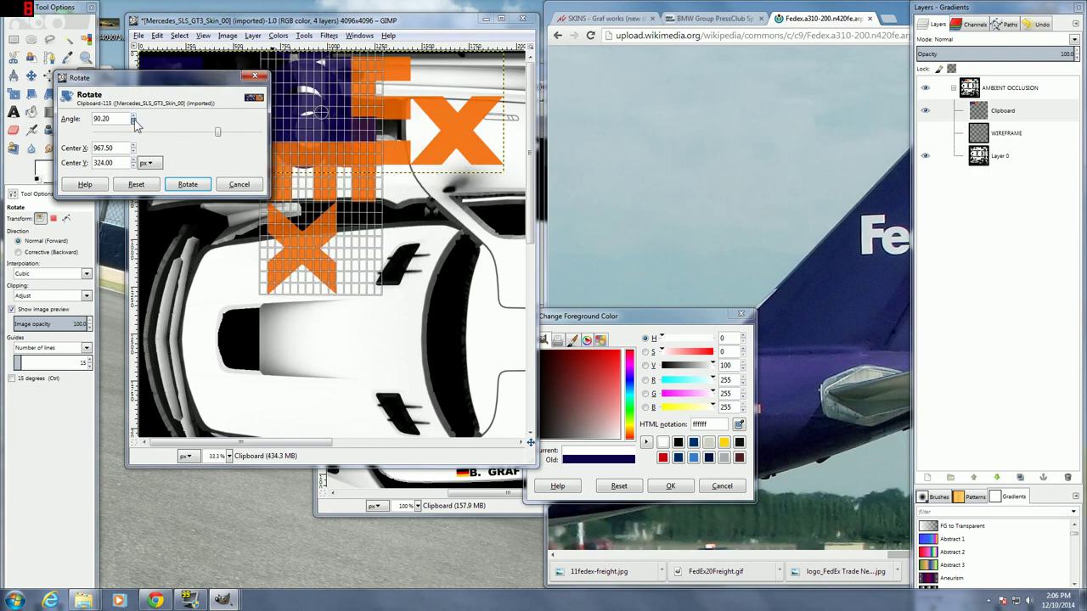
click(189, 186)
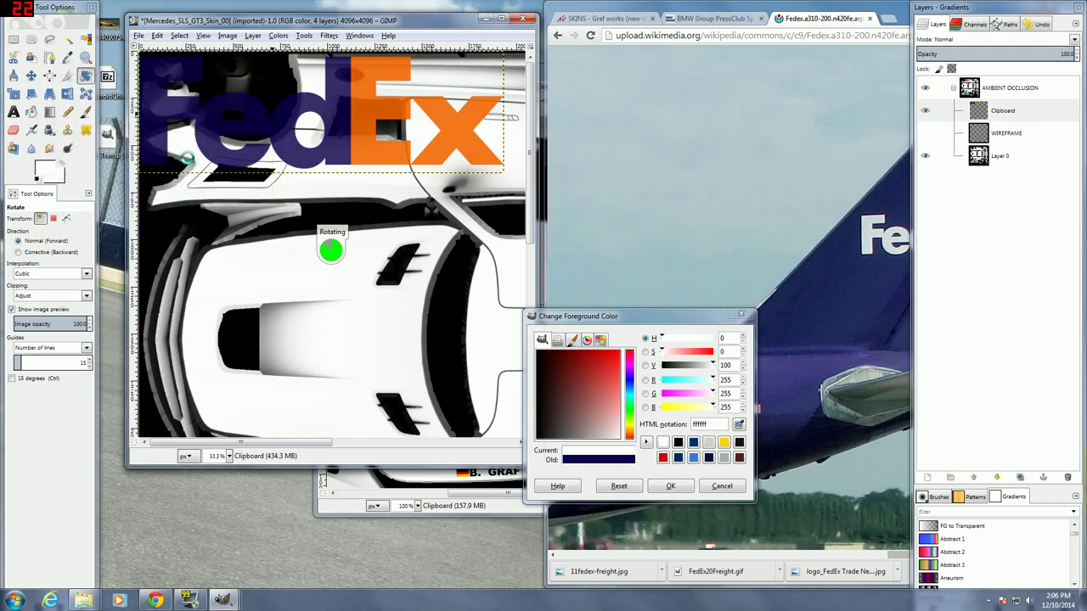
click(30, 76)
- Drag the rotated FedEx logo down and position it on the Mercedes body
drag(322, 82, 356, 382)
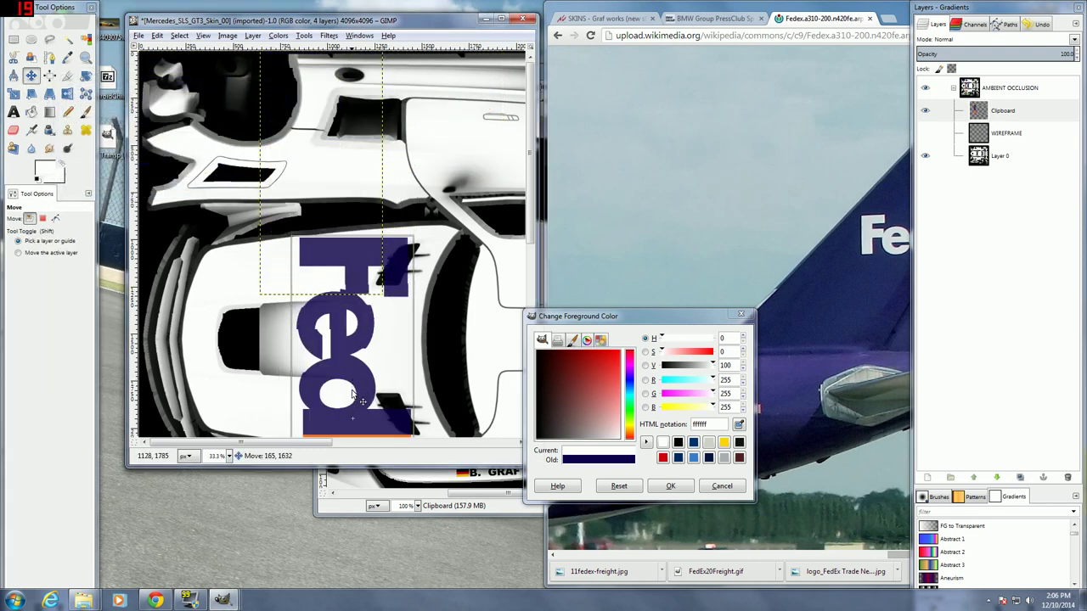
drag(355, 377, 341, 397)
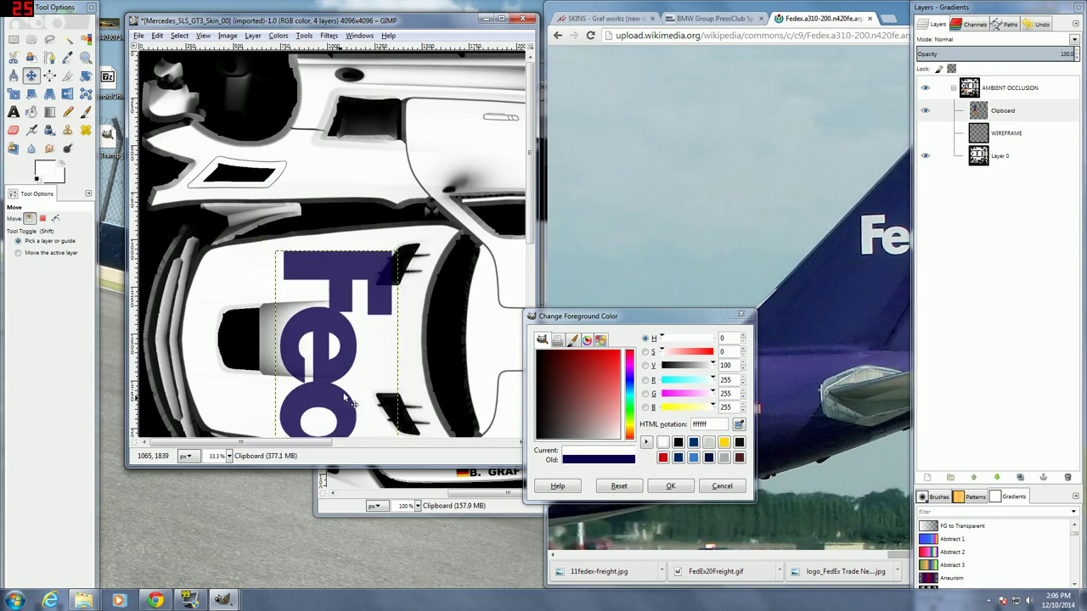
mouse_move(336, 272)
mouse_down()
mouse_move(318, 271)
mouse_move(351, 272)
mouse_move(348, 260)
mouse_up()
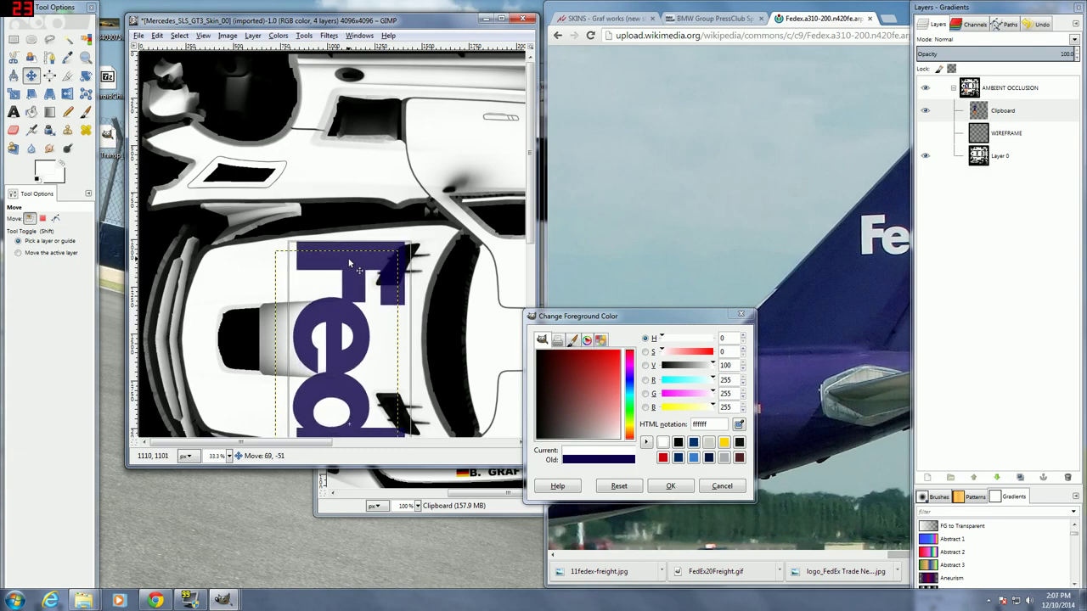
scroll(252, 294, down, 5)
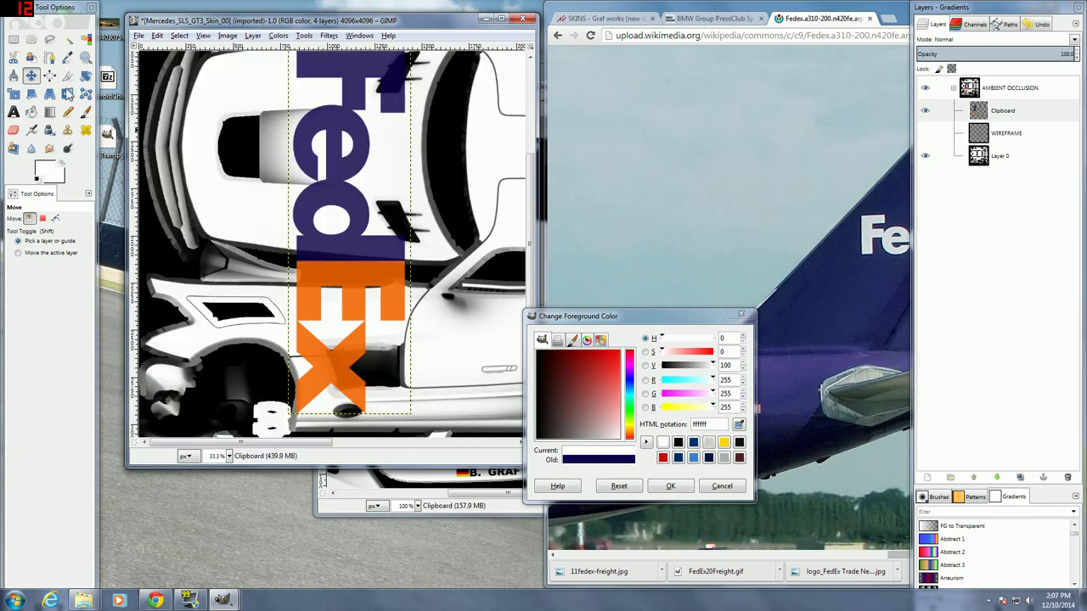
- Scale the FedEx logo proportionally down to 346 × 1033 pixels
click(13, 96)
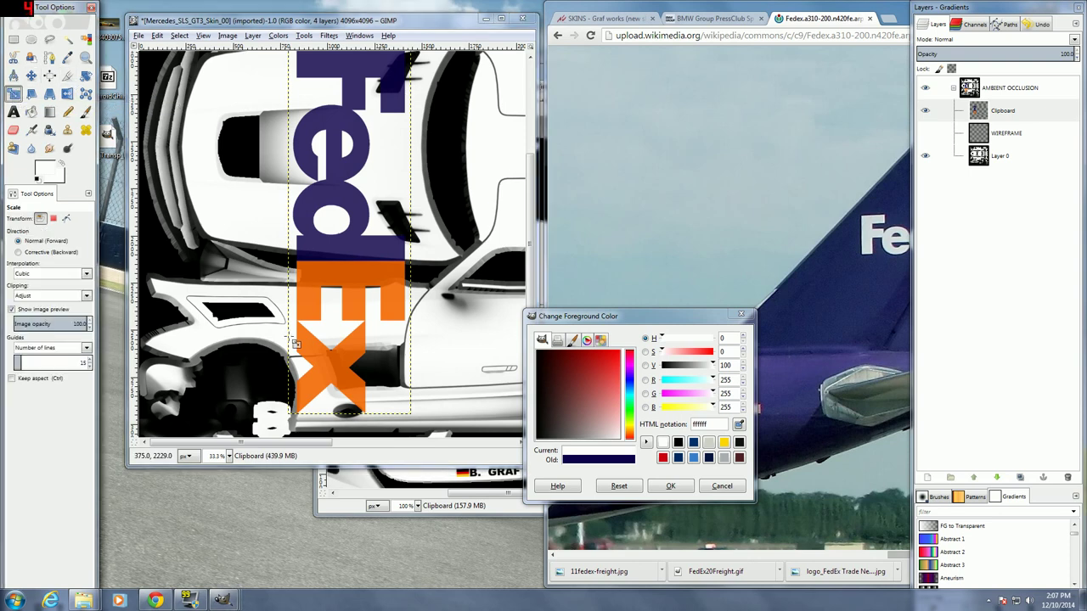
click(348, 411)
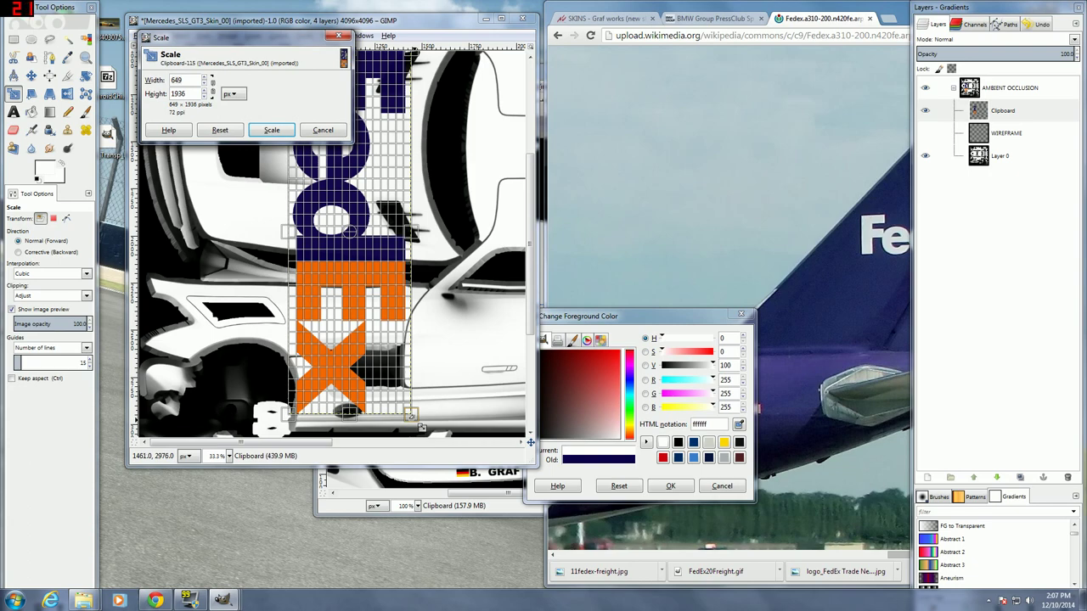
drag(420, 427, 373, 302)
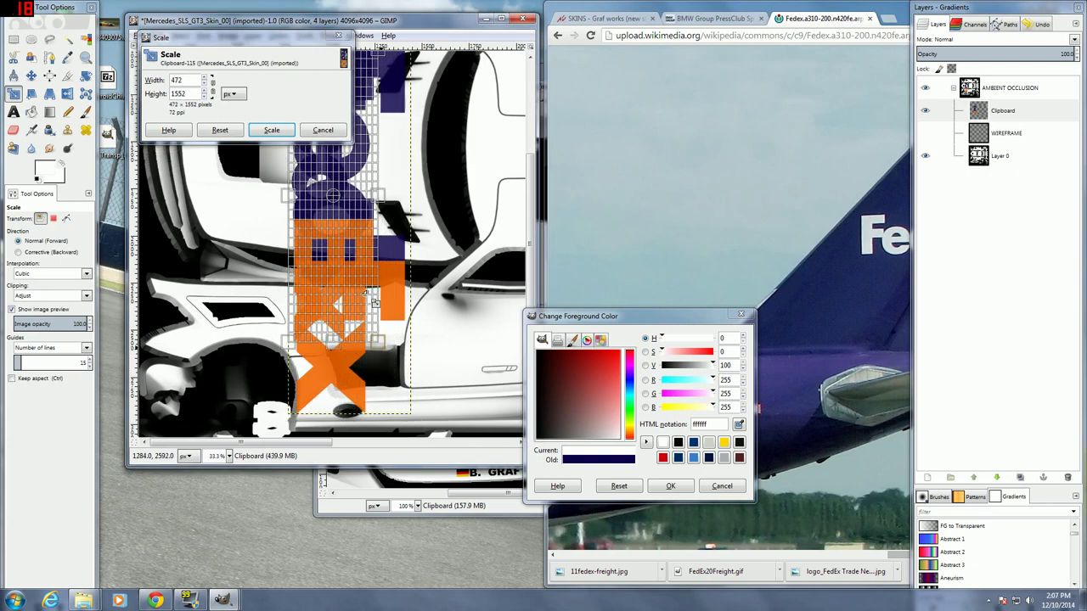
click(220, 130)
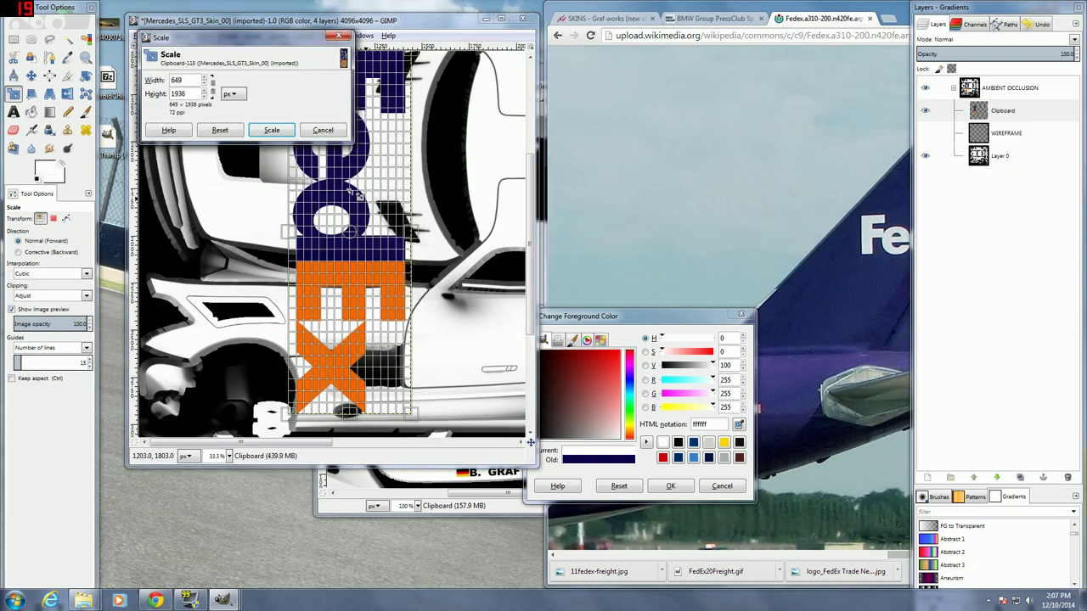
click(212, 87)
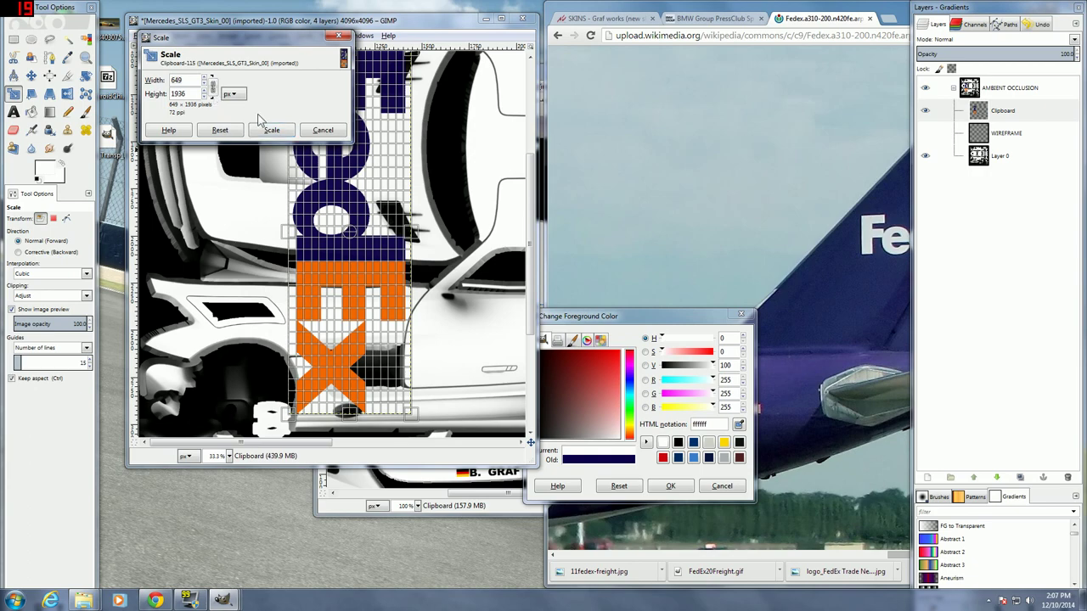
drag(411, 415, 390, 235)
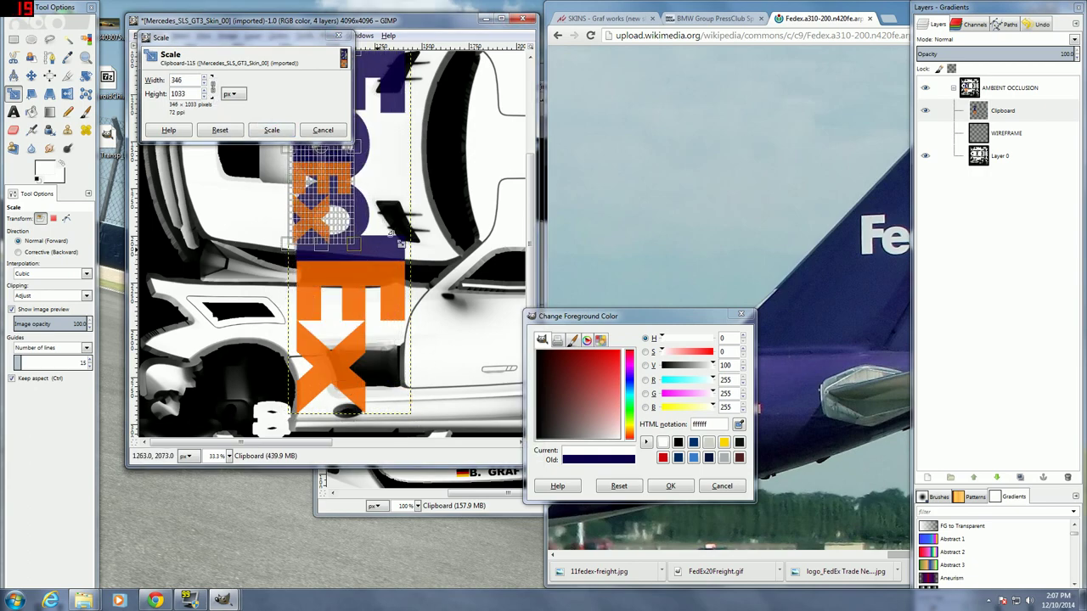
scroll(400, 237, down, 3)
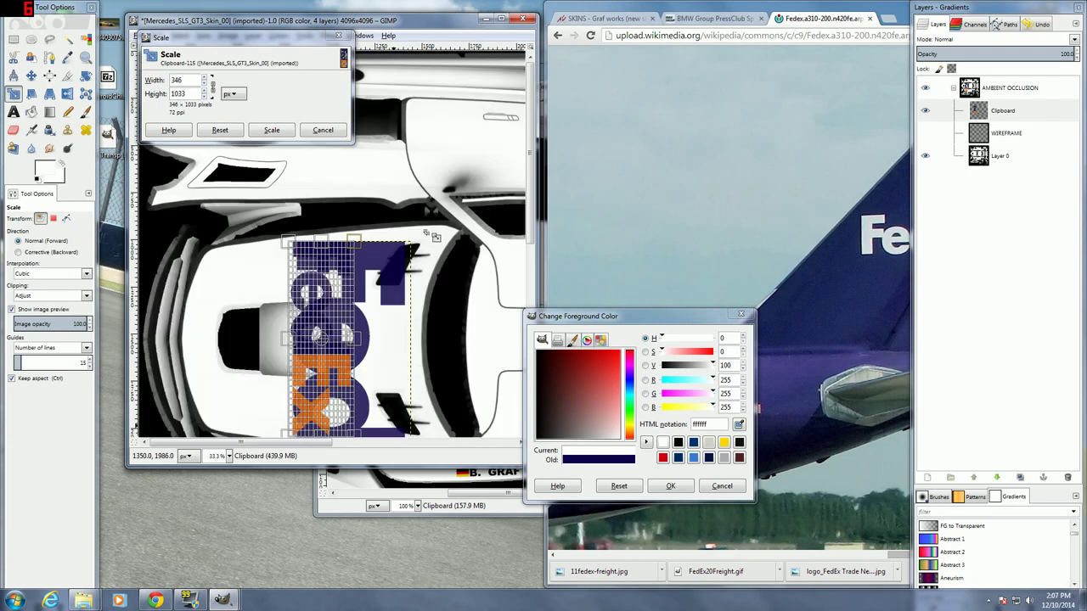
mouse_move(530, 217)
mouse_down()
mouse_move(532, 268)
mouse_move(531, 253)
mouse_up()
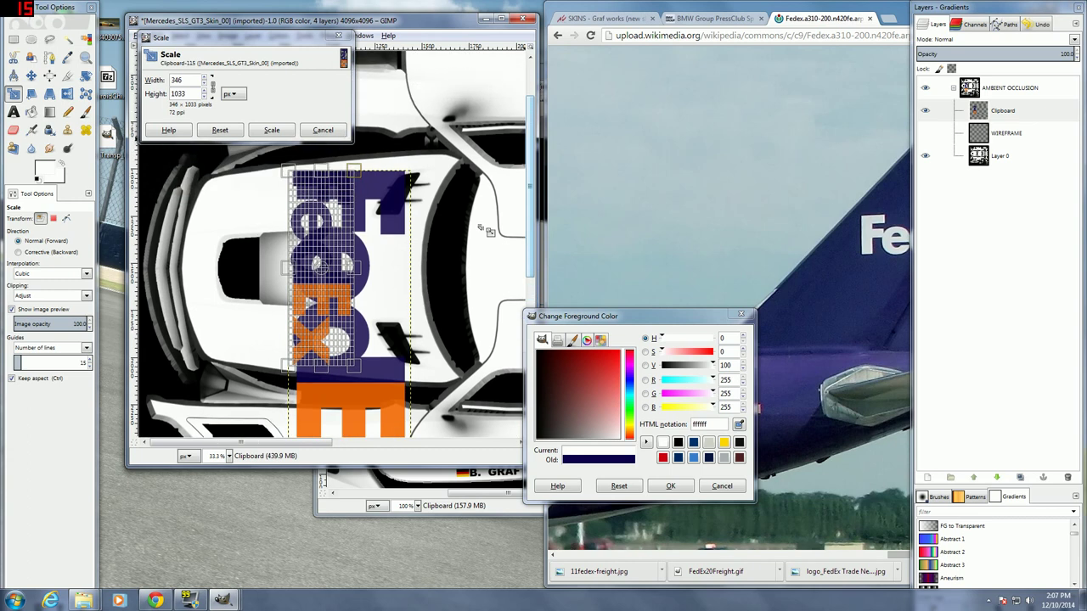
click(283, 132)
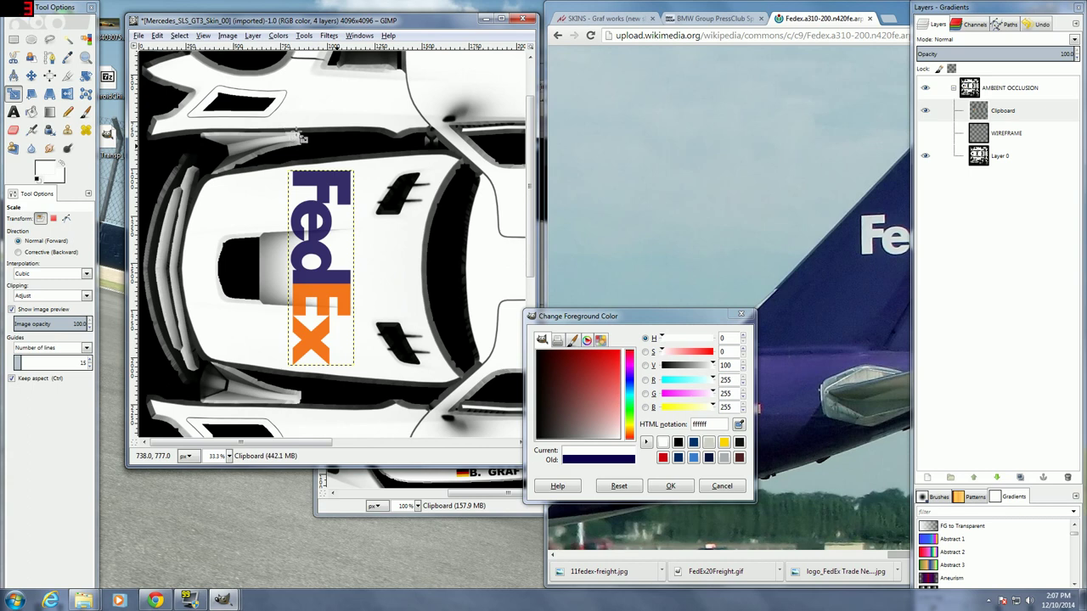
- Set the logo layer to Multiply mode and make the foreground colour navy 12004c
click(1074, 41)
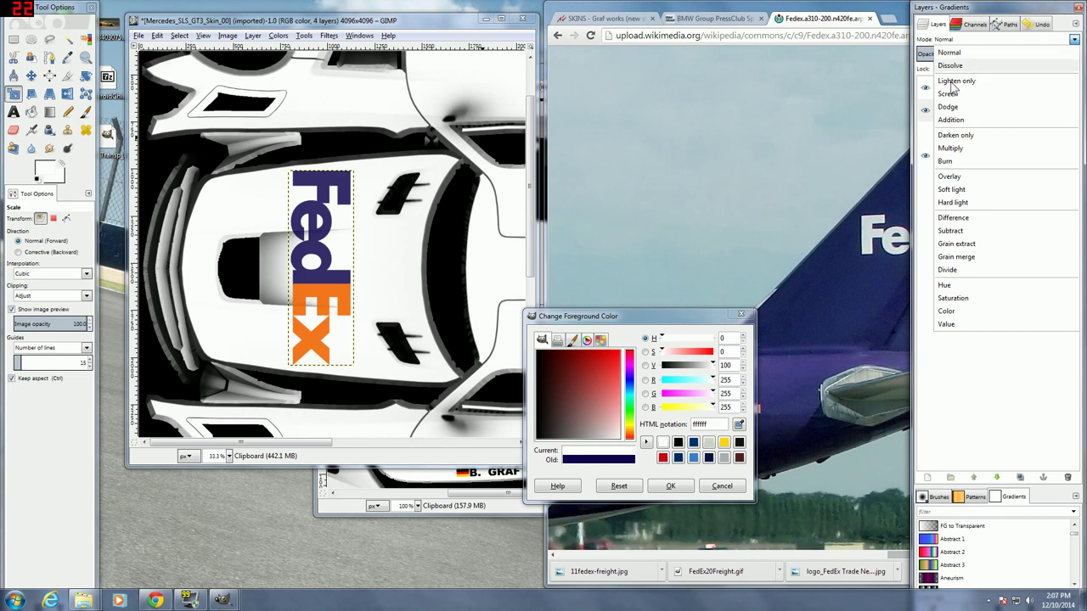
click(950, 148)
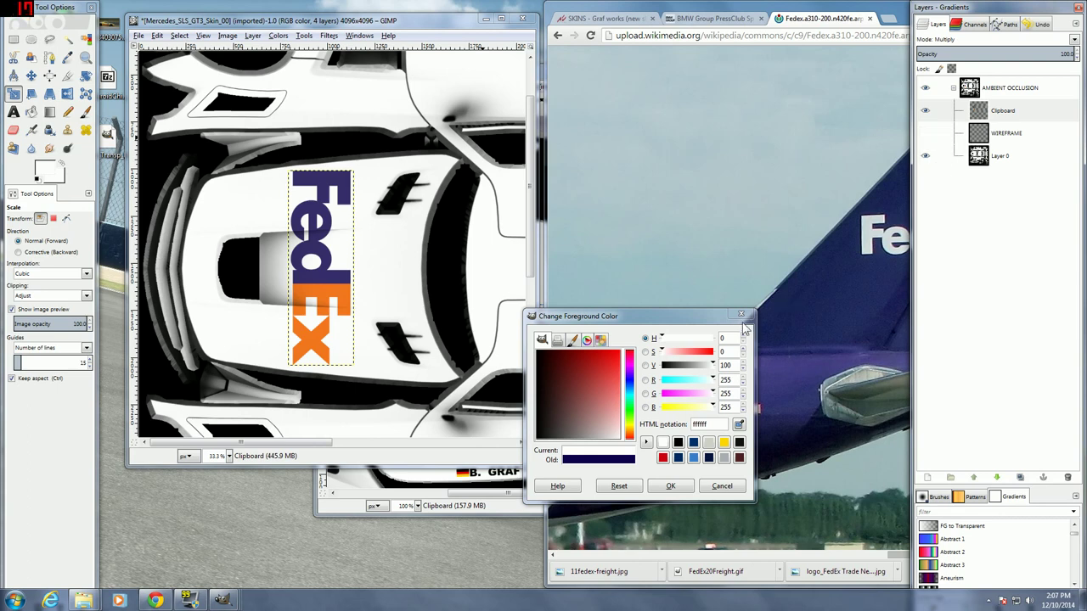
click(721, 487)
click(51, 170)
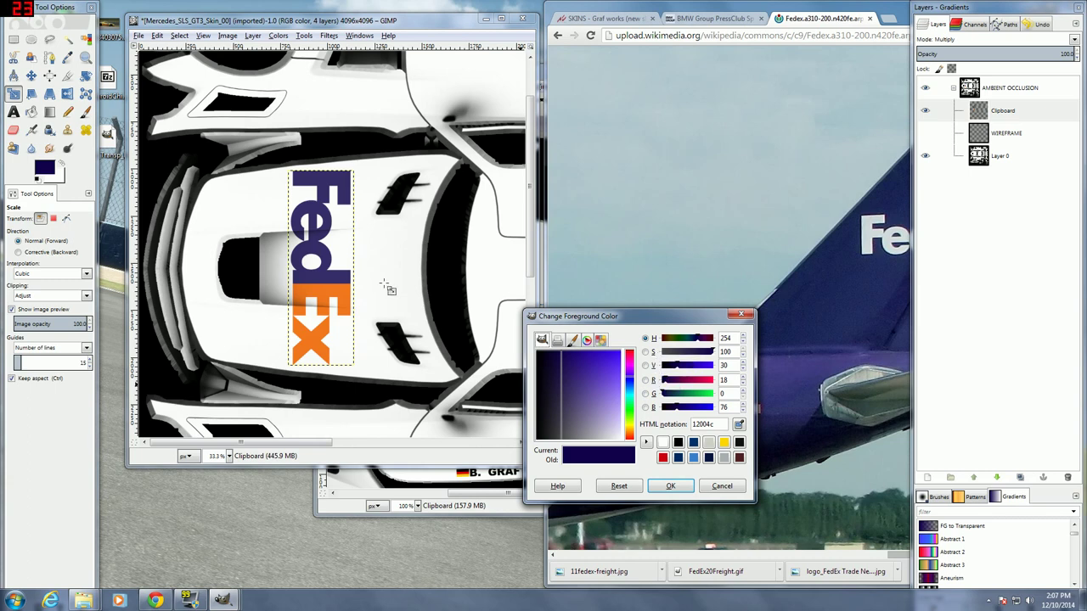
click(228, 457)
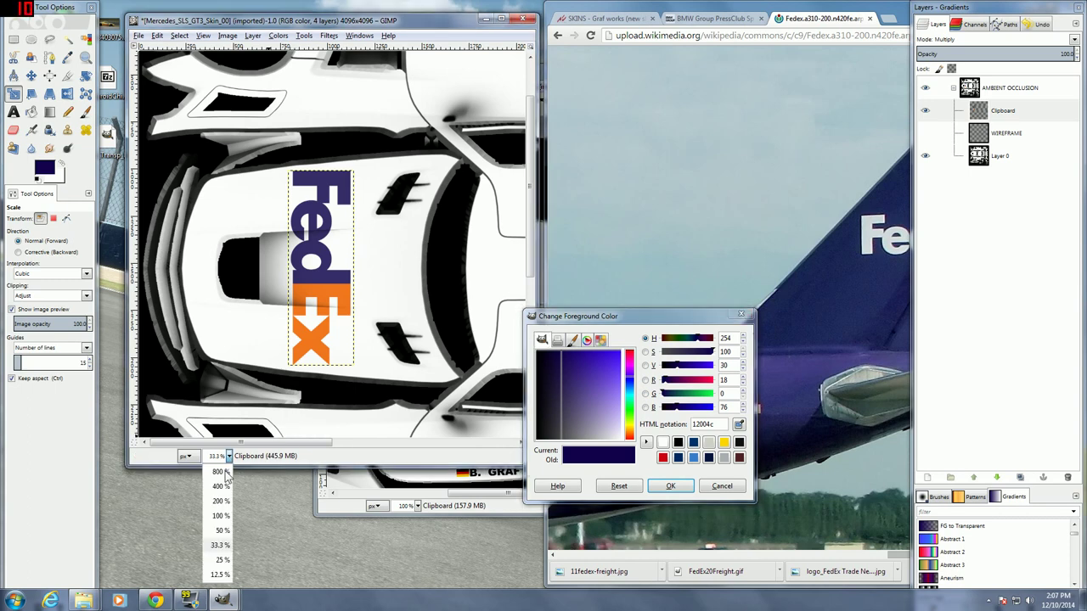
- At 100% zoom, test a navy bucket fill on the FedEx letters, then undo it
click(221, 517)
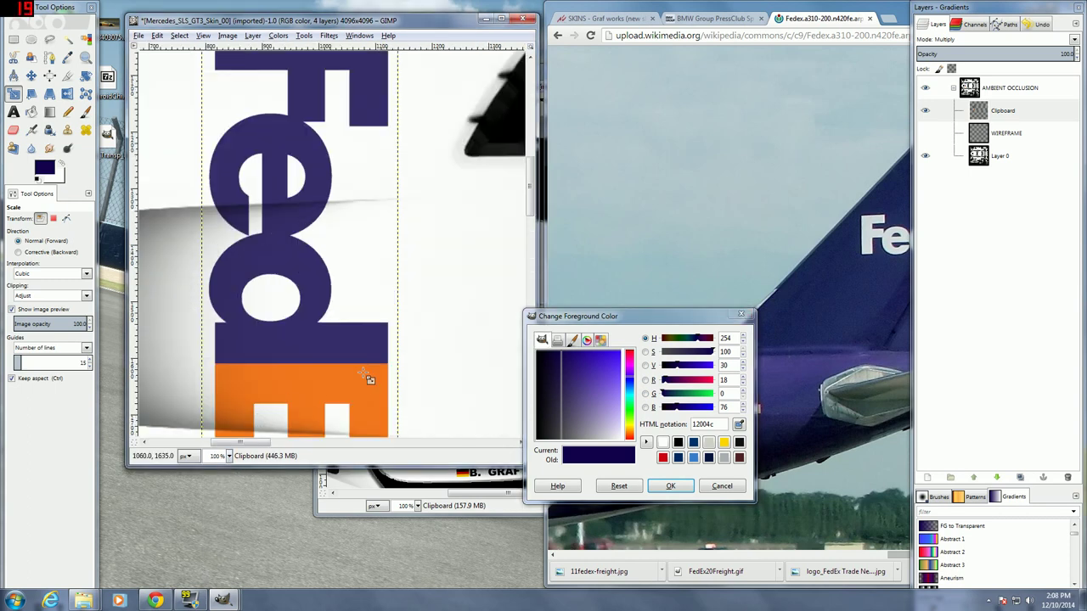
drag(535, 326, 590, 206)
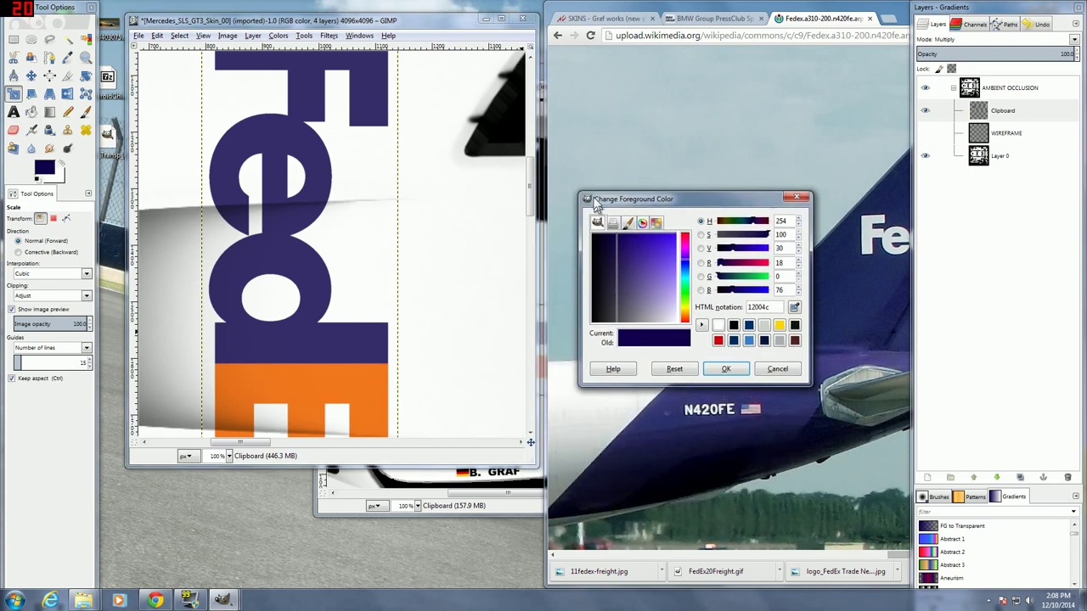
click(31, 111)
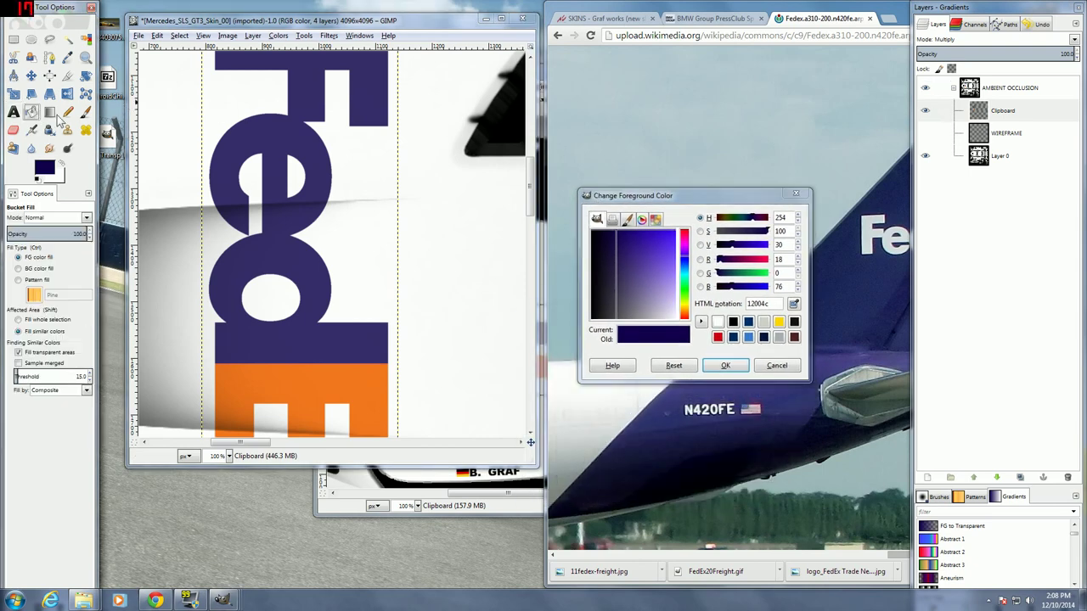
click(290, 217)
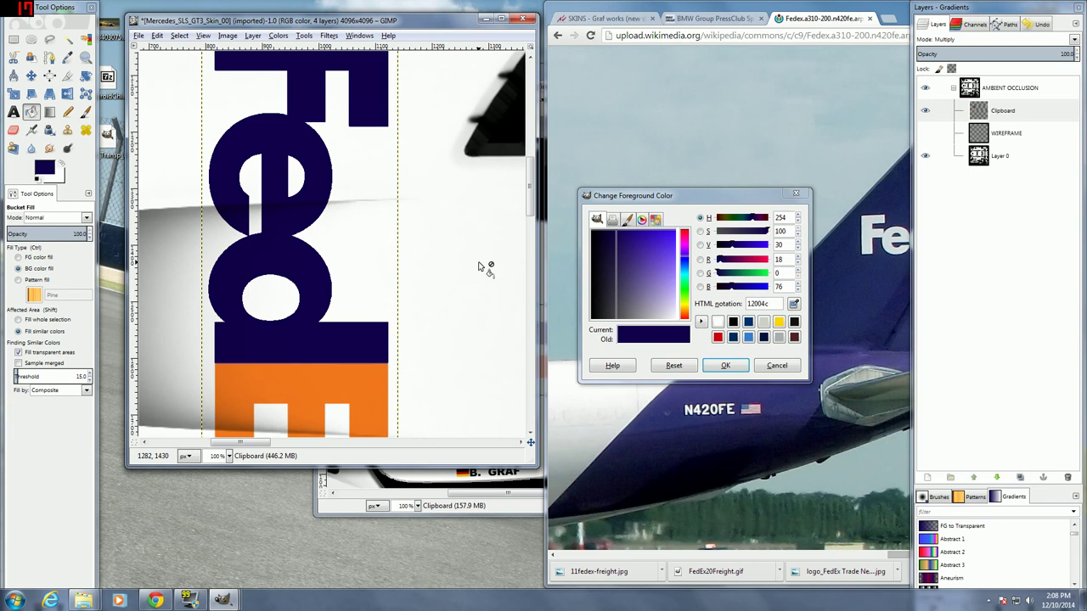
key(ctrl+z)
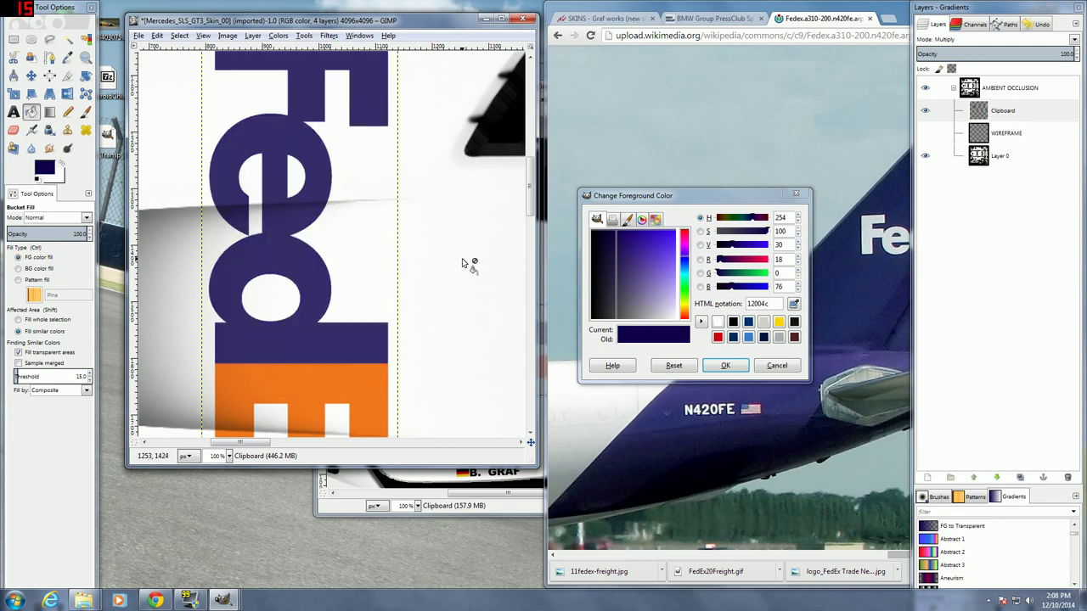
scroll(463, 263, up, 2)
scroll(410, 331, down, 2)
mouse_move(222, 599)
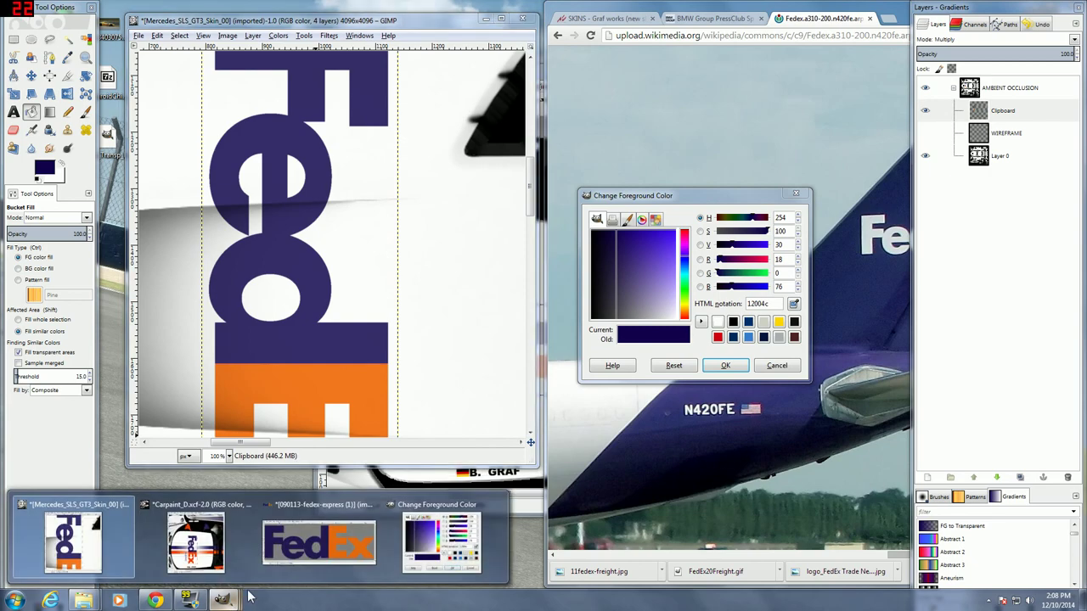
- Undo the last change to the FedEx logo and start Colorize, checking the sampled foreground colour
click(306, 564)
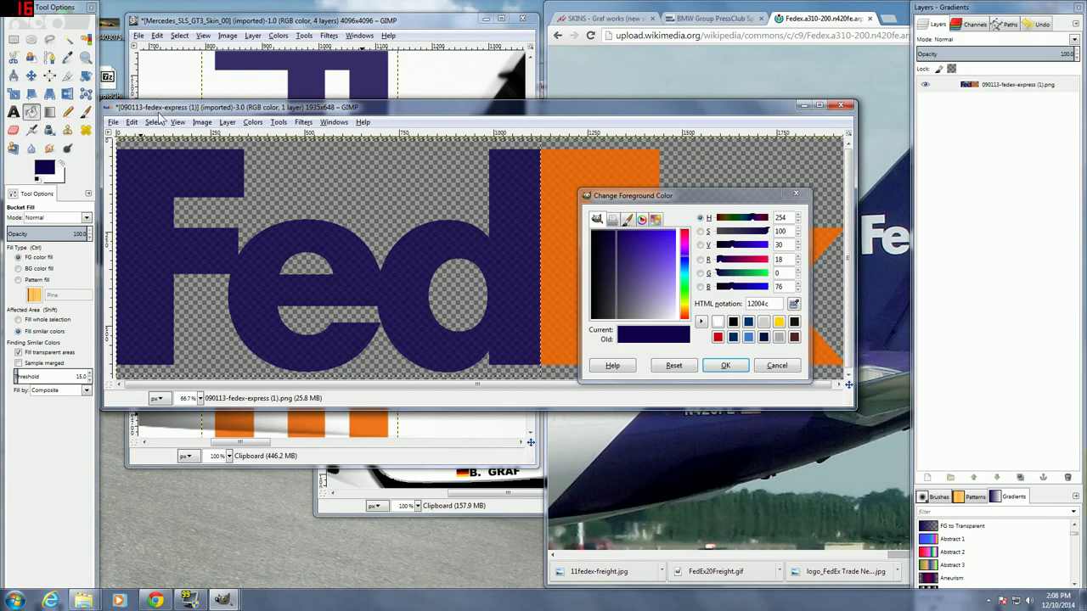
key(ctrl+z)
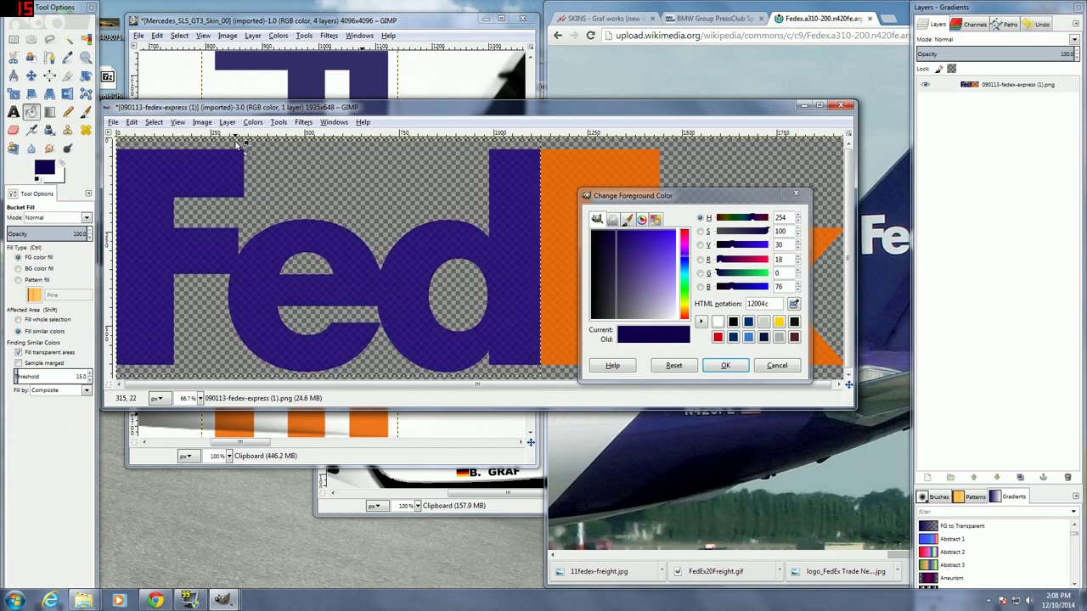
click(253, 124)
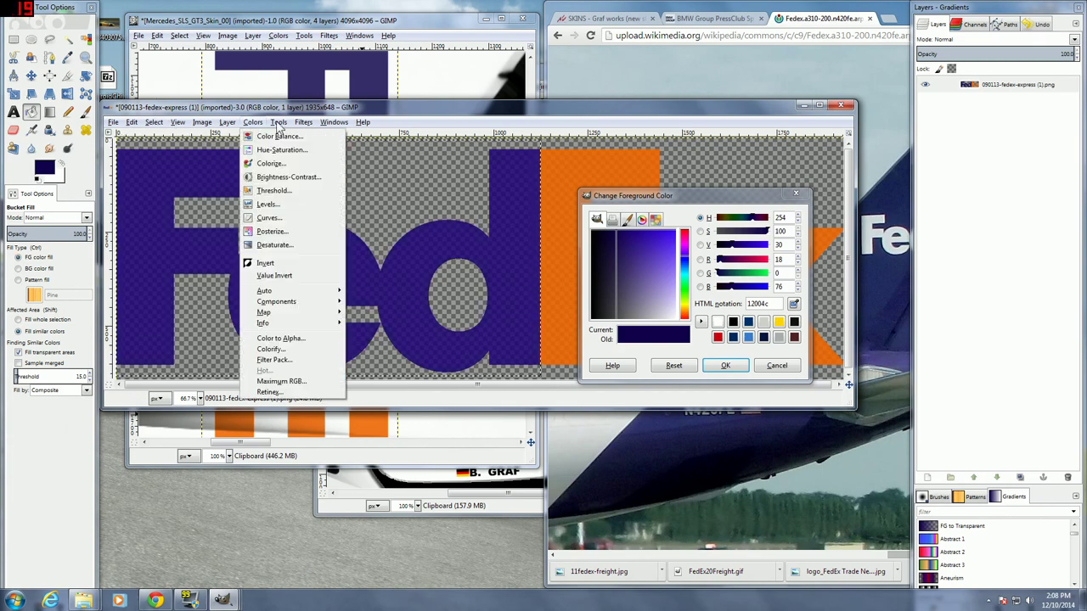
click(270, 163)
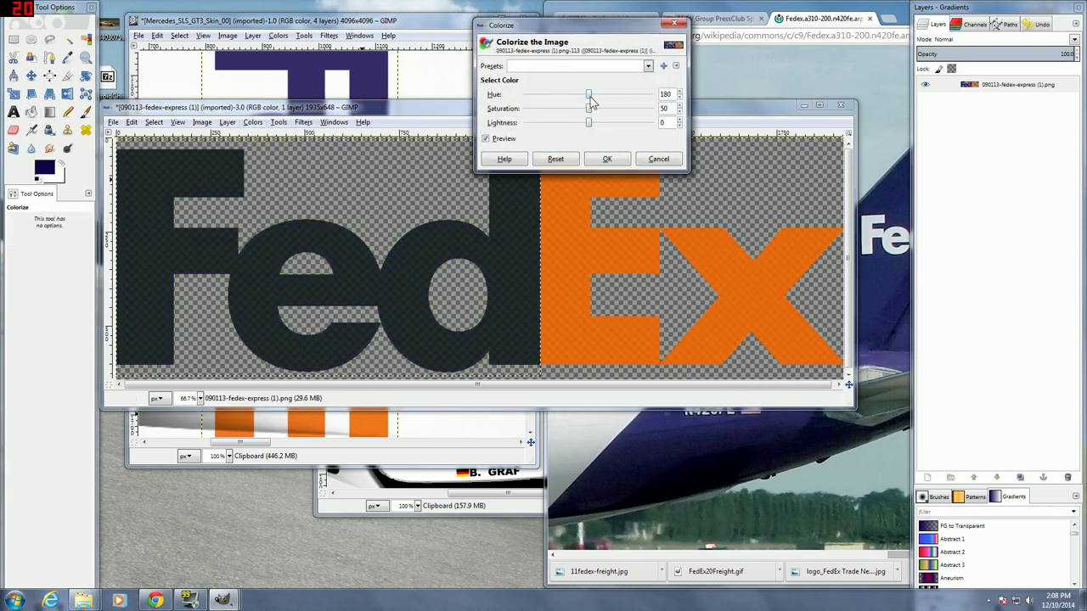
click(394, 45)
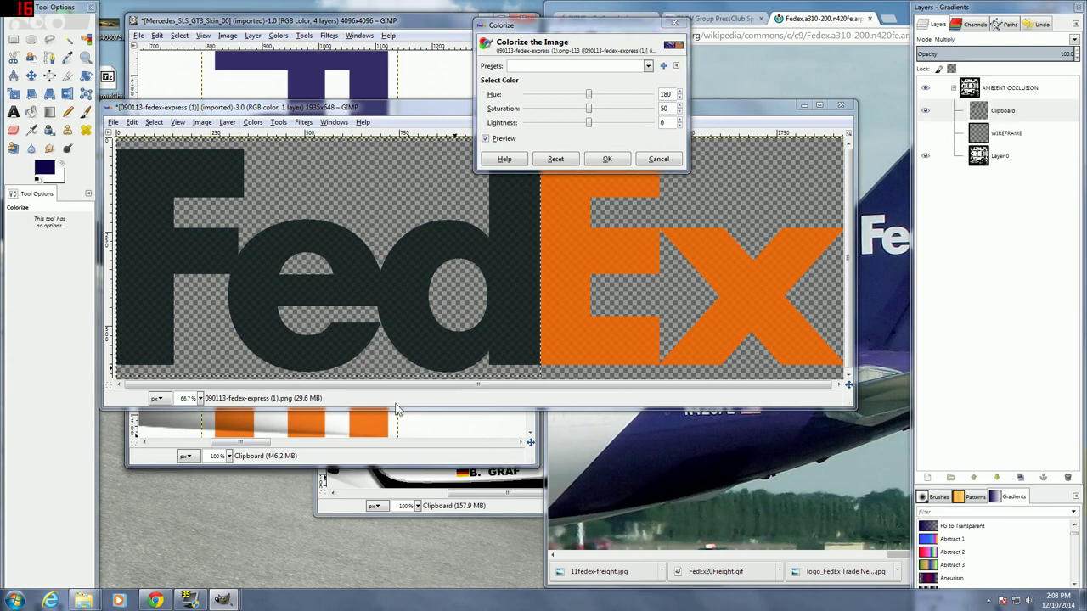
click(45, 167)
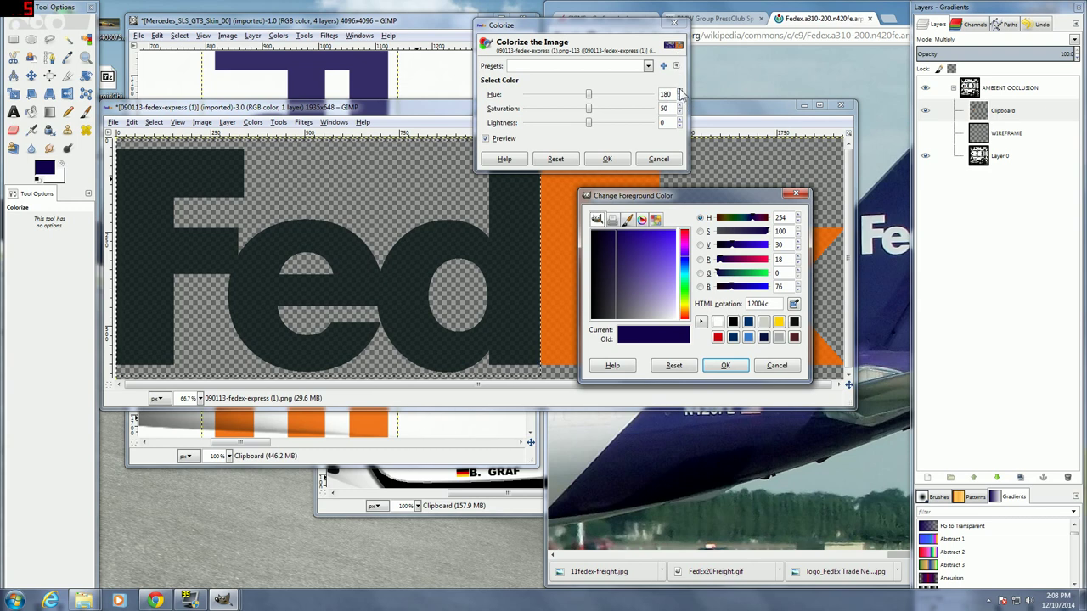
- Colorize the Fed letters at hue about 250, saturation 100, tuning lightness toward the navy
click(679, 91)
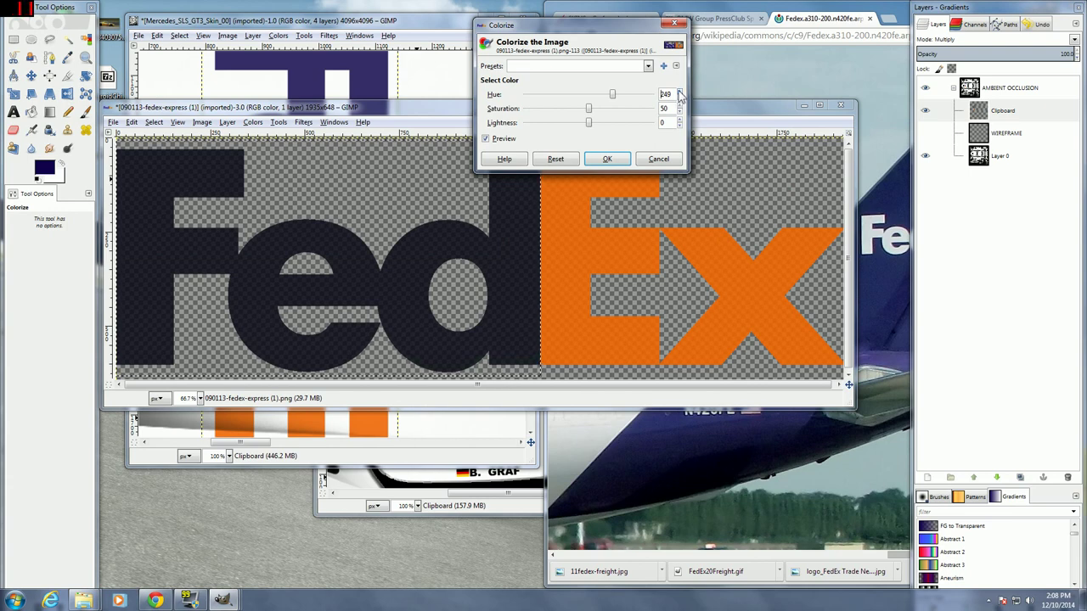
drag(590, 110, 654, 111)
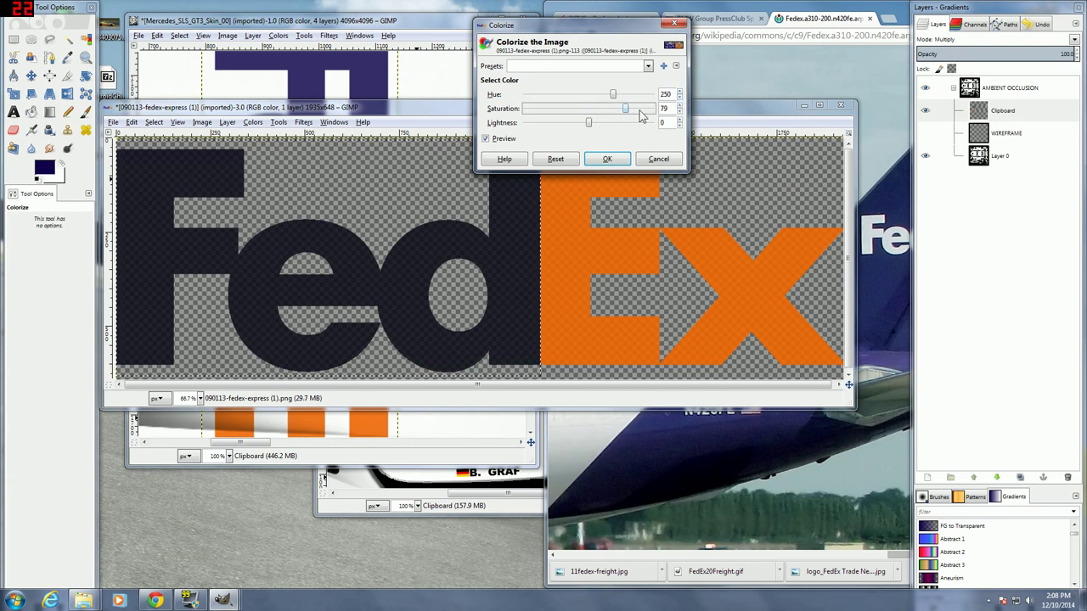
drag(589, 123, 619, 123)
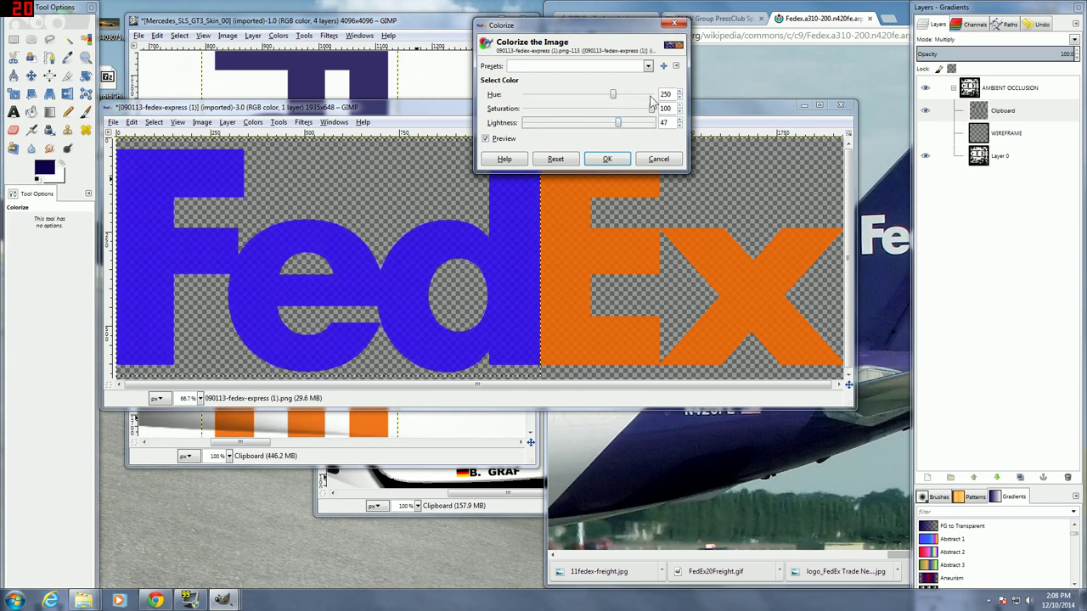
click(680, 92)
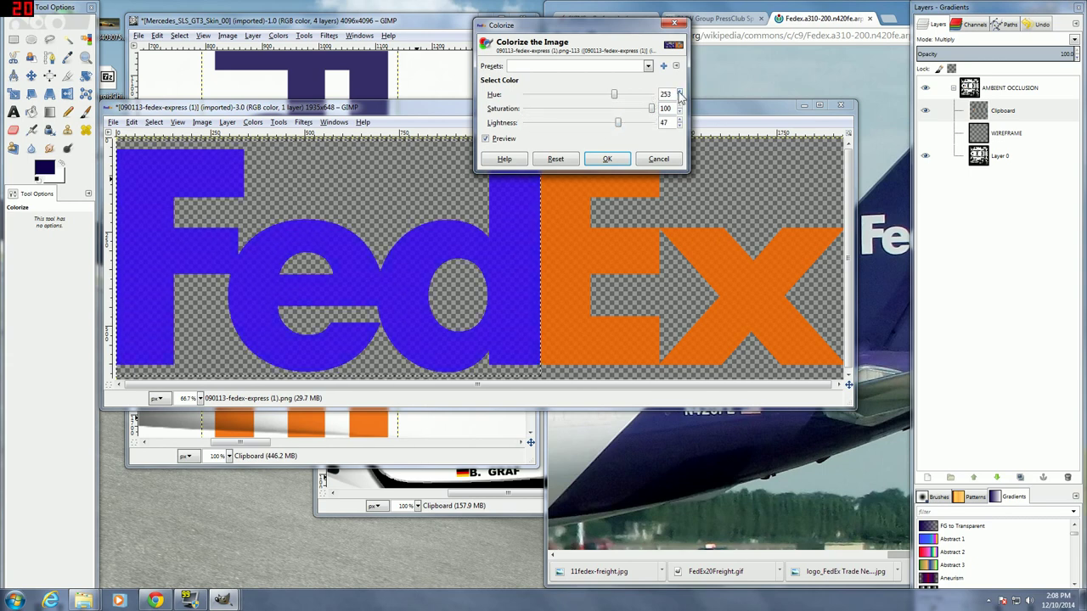
drag(620, 124, 593, 126)
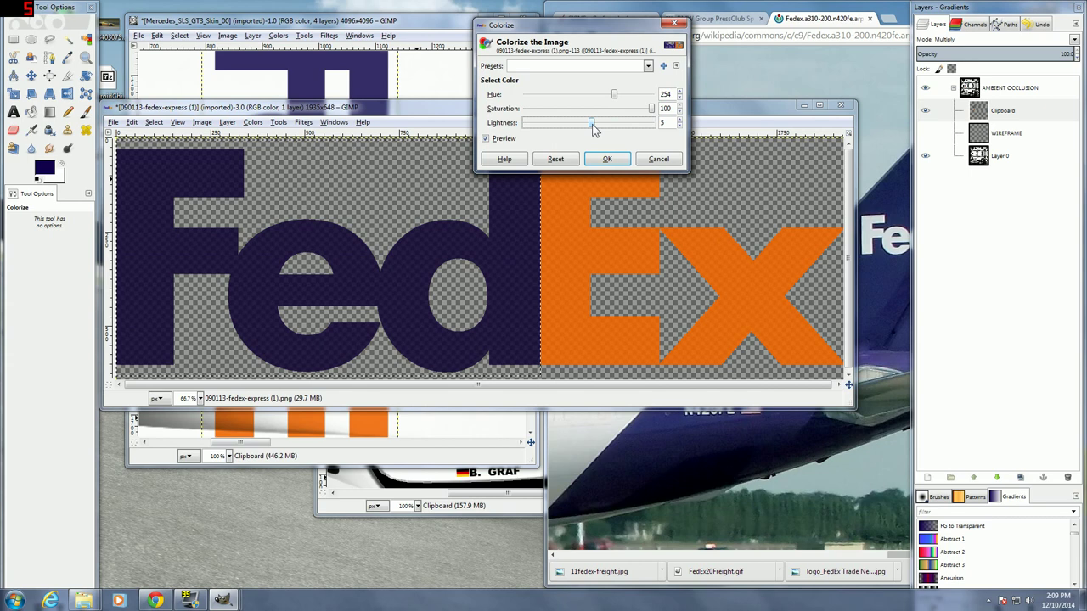
click(680, 97)
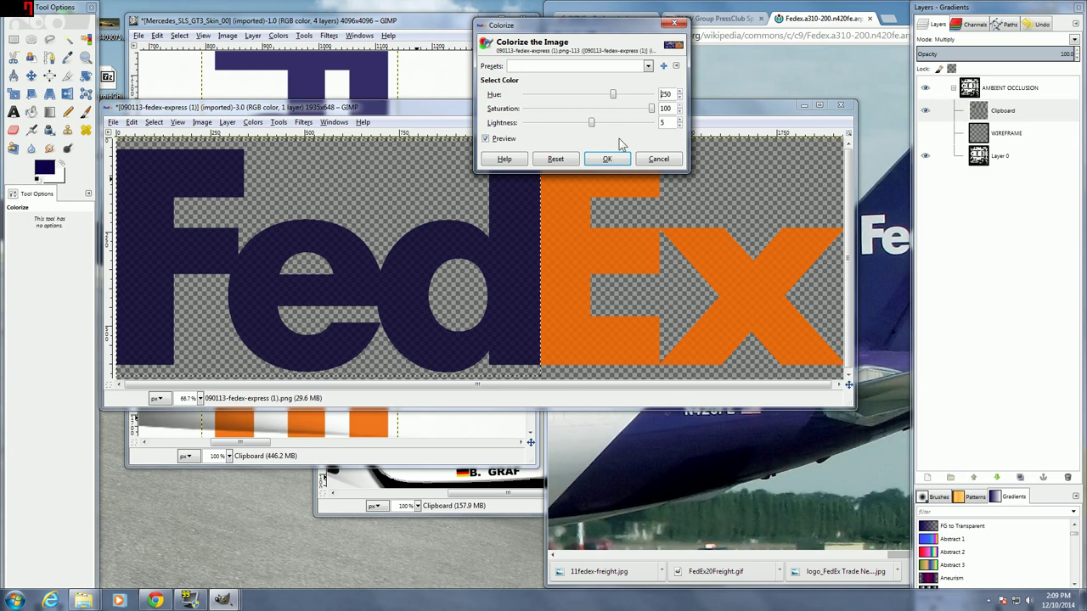
drag(613, 29, 361, 48)
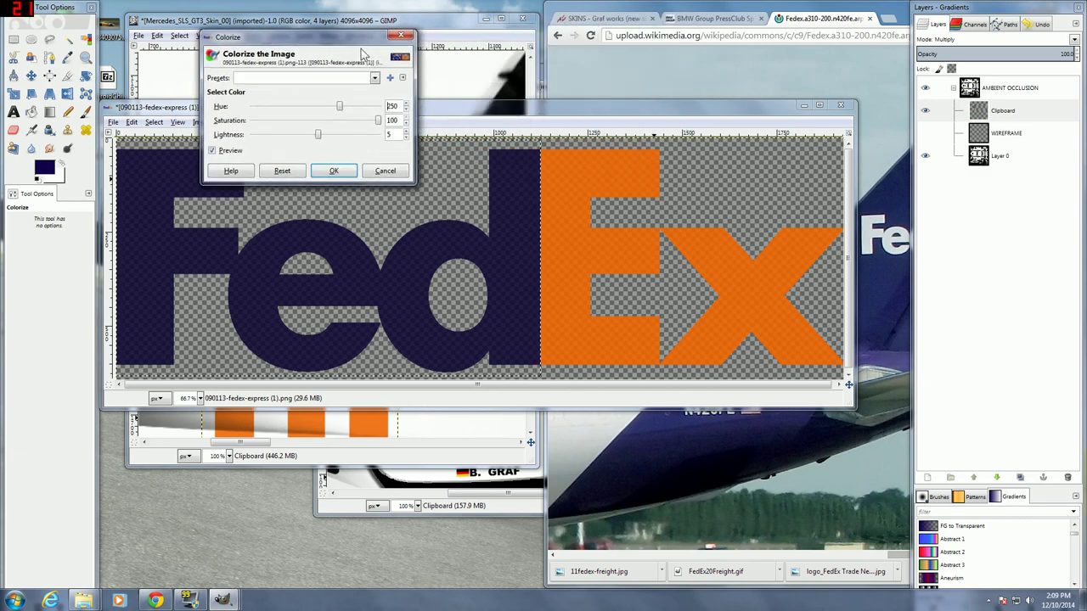
click(13, 39)
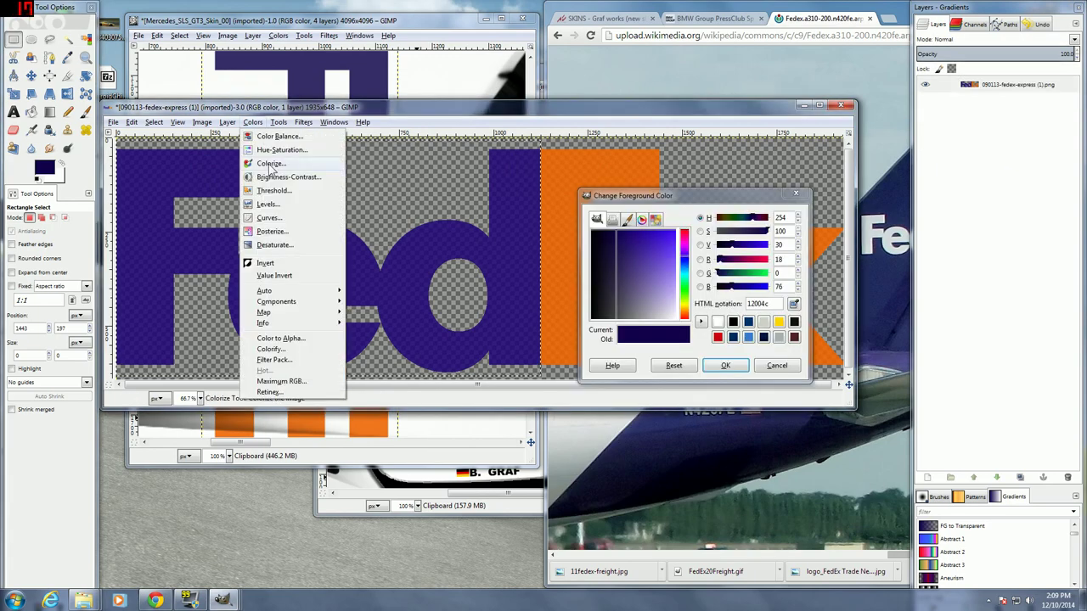
- Colorize the Fed letters dark navy-purple: hue 250, saturation 100, lightness 5
click(270, 163)
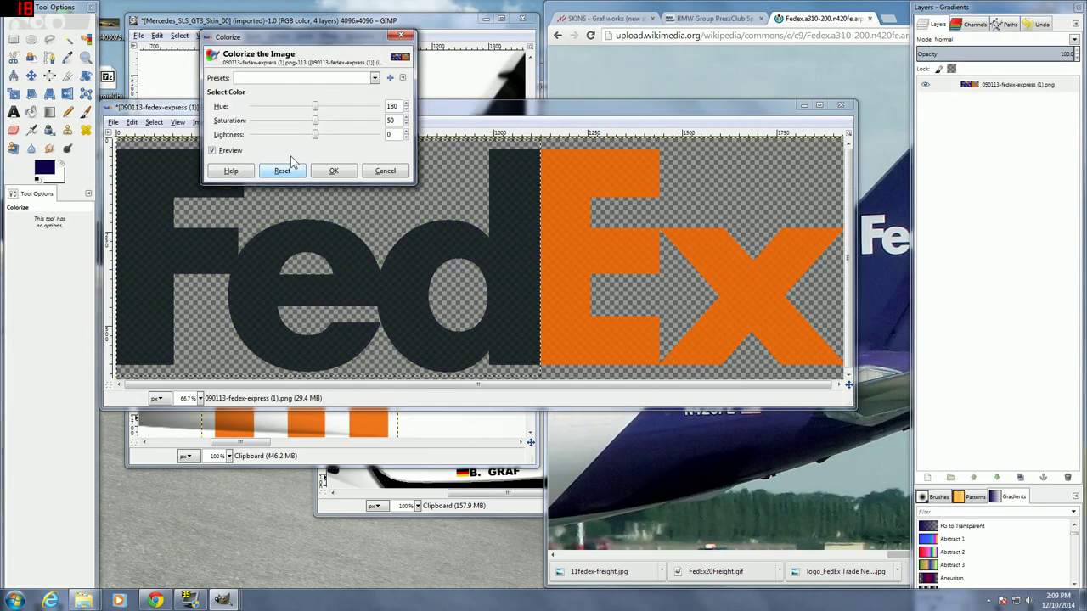
drag(317, 109, 339, 115)
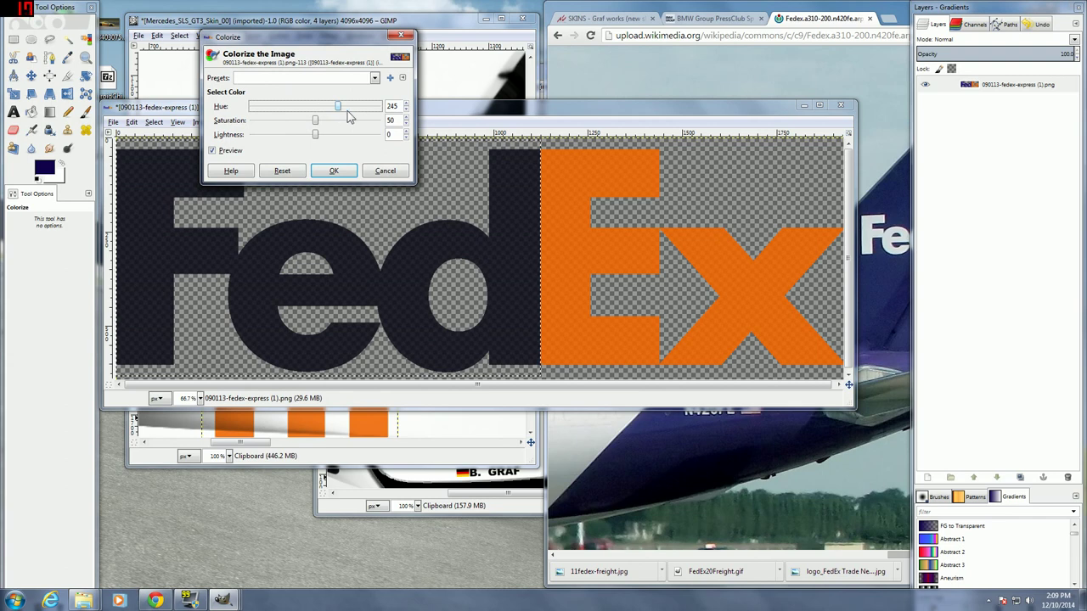
click(406, 103)
click(406, 104)
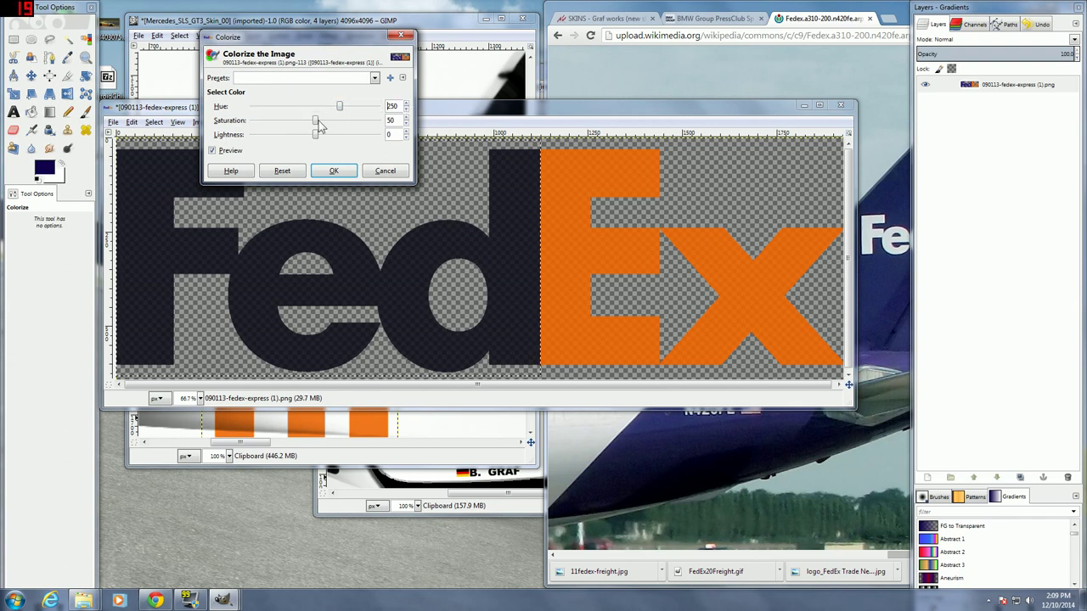
drag(319, 125, 381, 125)
mouse_move(316, 136)
mouse_down()
mouse_move(297, 136)
mouse_move(315, 138)
mouse_up()
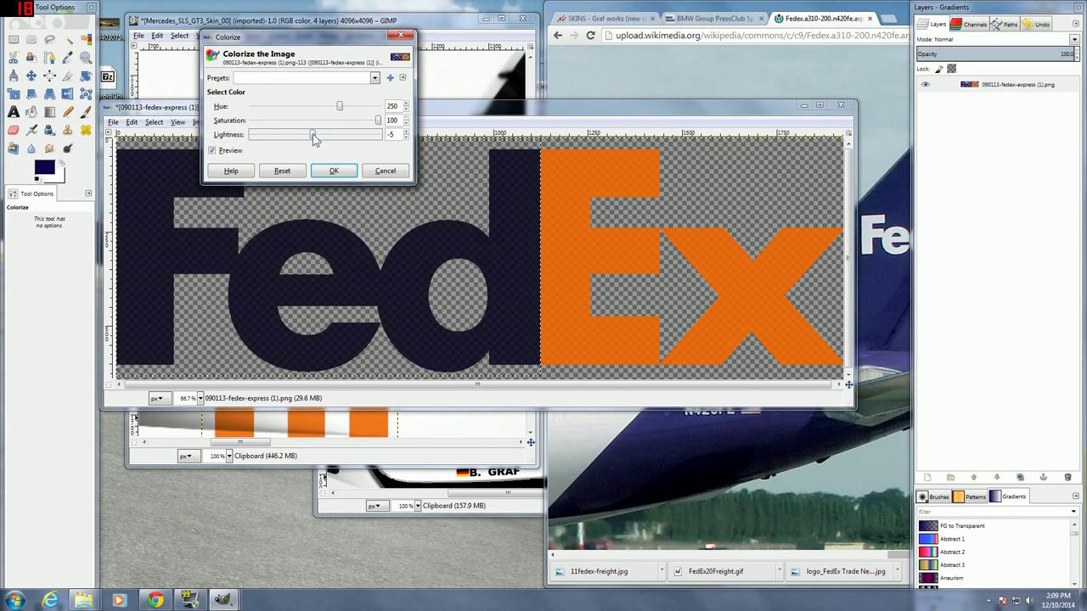
mouse_move(314, 138)
mouse_down()
mouse_move(330, 139)
mouse_move(320, 139)
mouse_up()
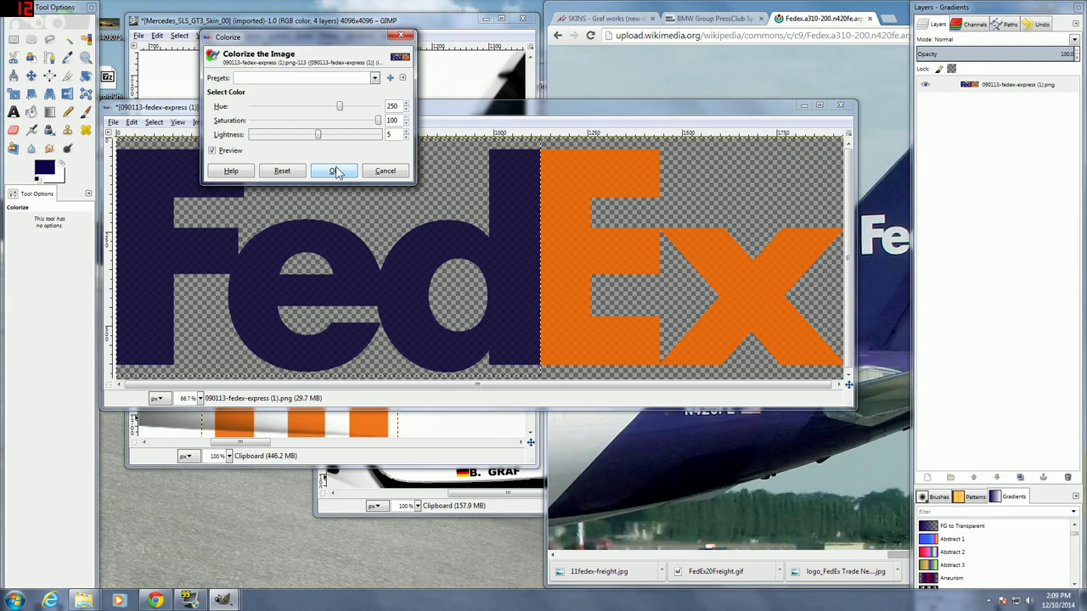
click(334, 171)
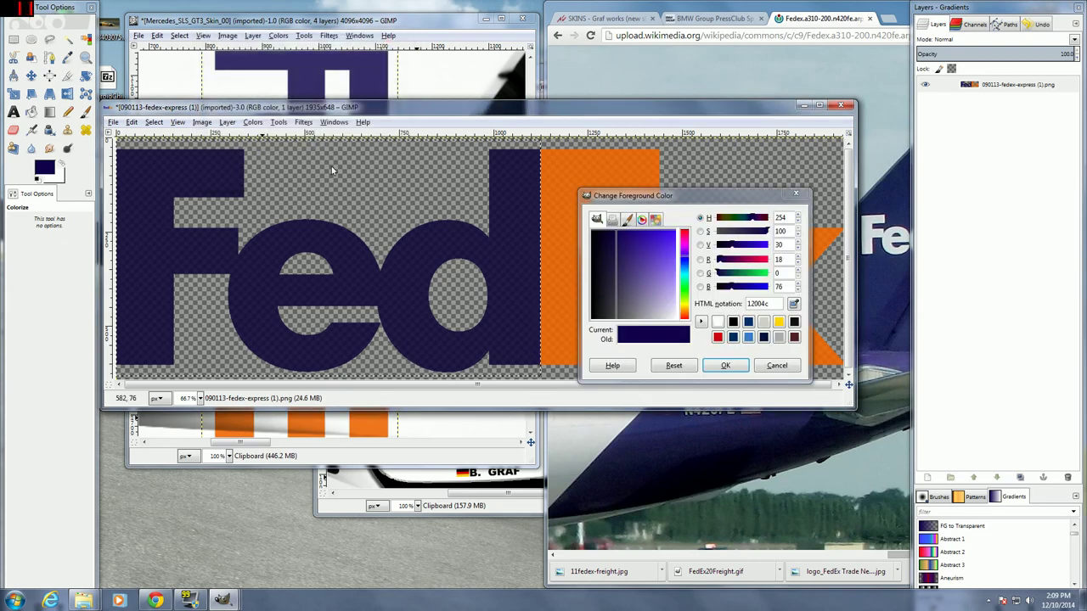
- Rectangle-select the orange Ex letters and preview them red with Colorize: hue 358, saturation 100, lightness -12
click(14, 39)
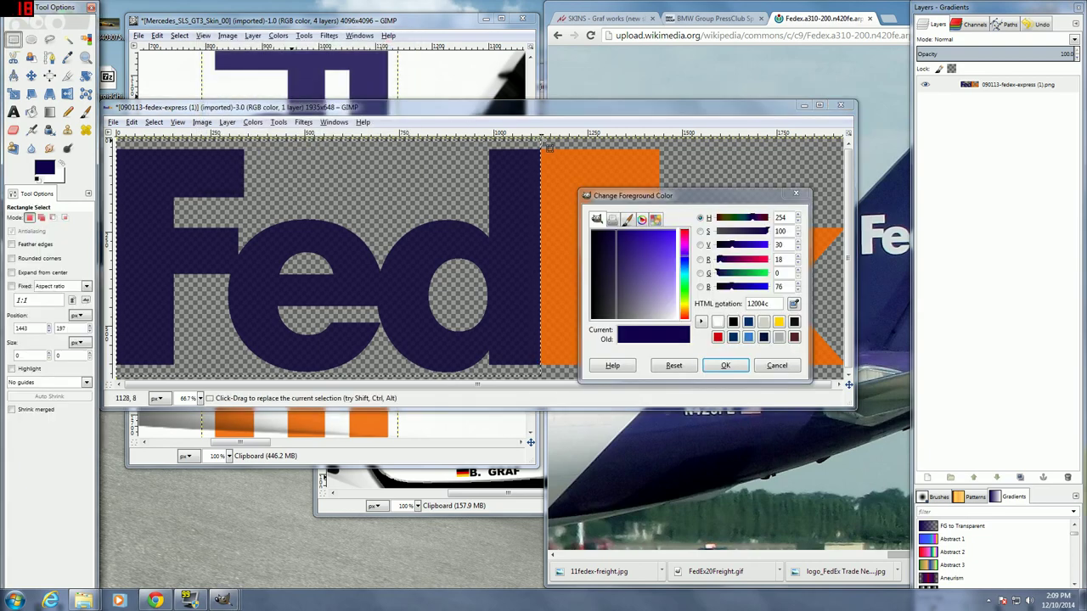
drag(548, 147, 849, 384)
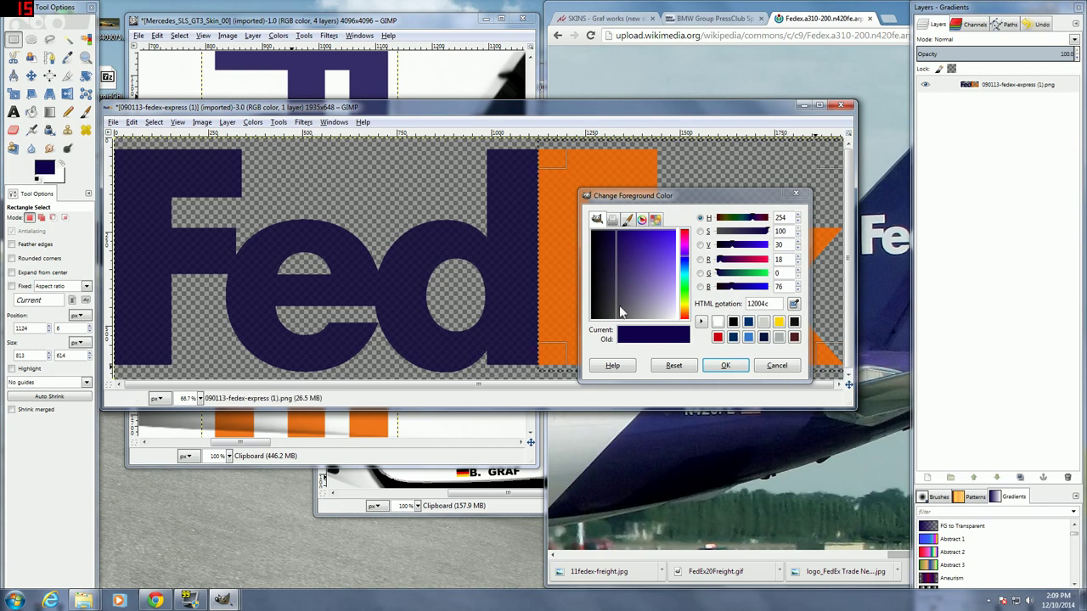
drag(651, 202, 951, 326)
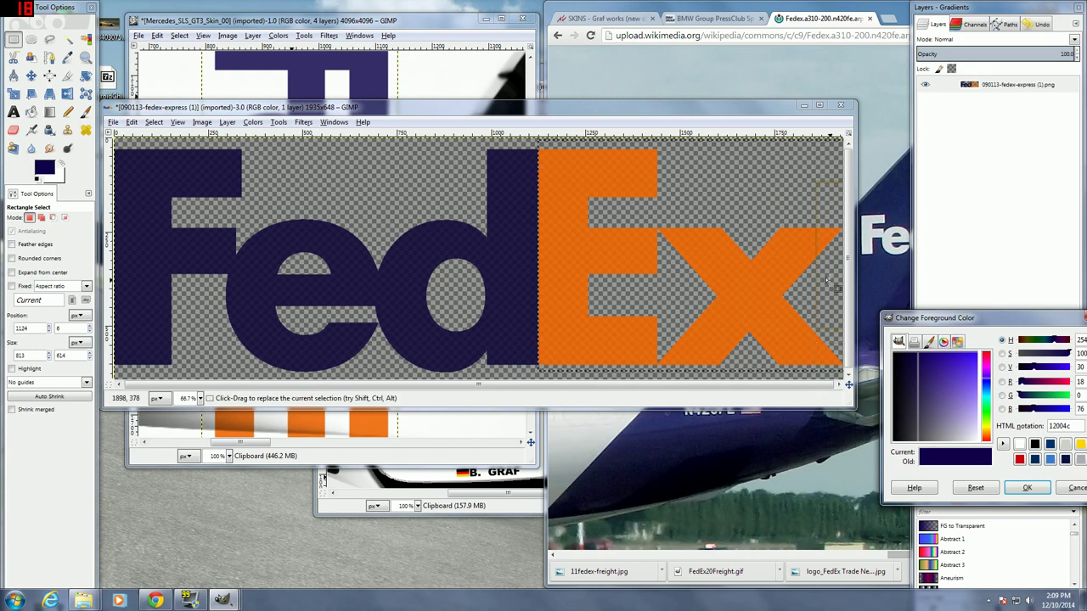
click(253, 121)
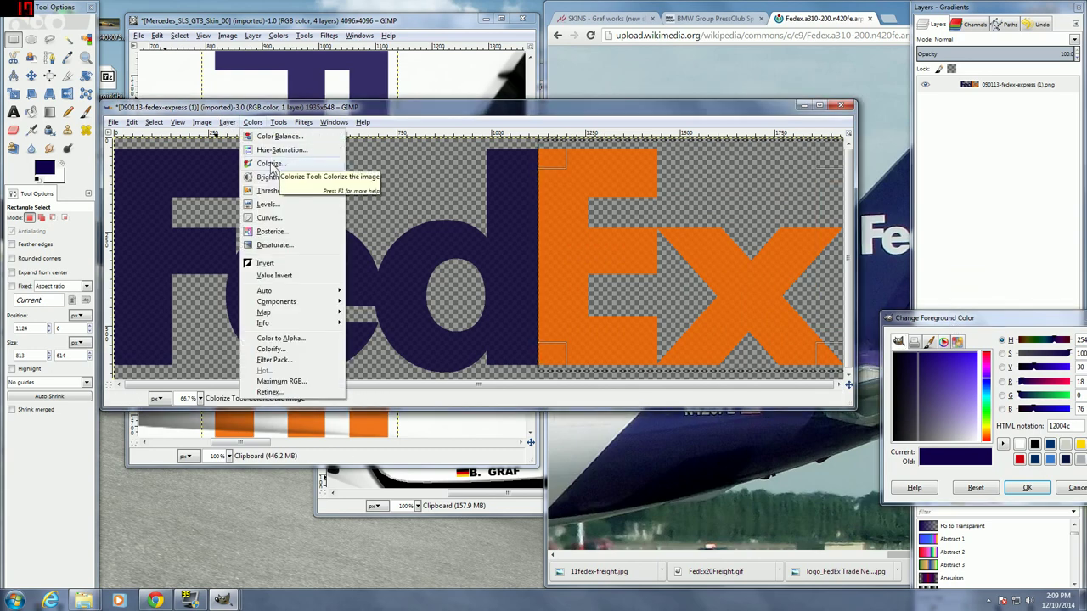
click(270, 163)
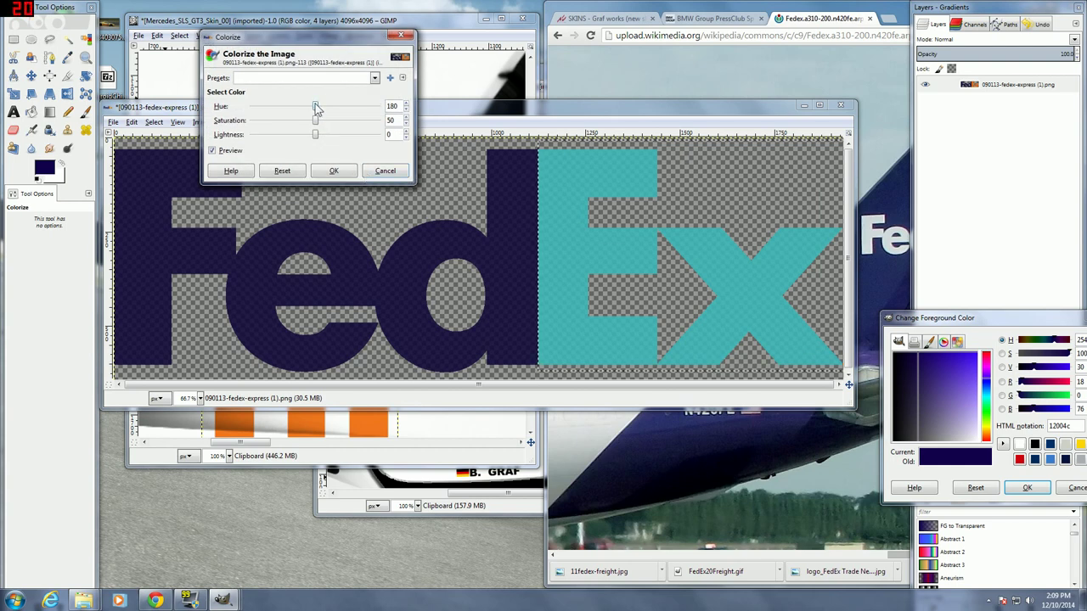
mouse_move(314, 106)
mouse_down()
mouse_move(379, 108)
mouse_move(384, 122)
mouse_up()
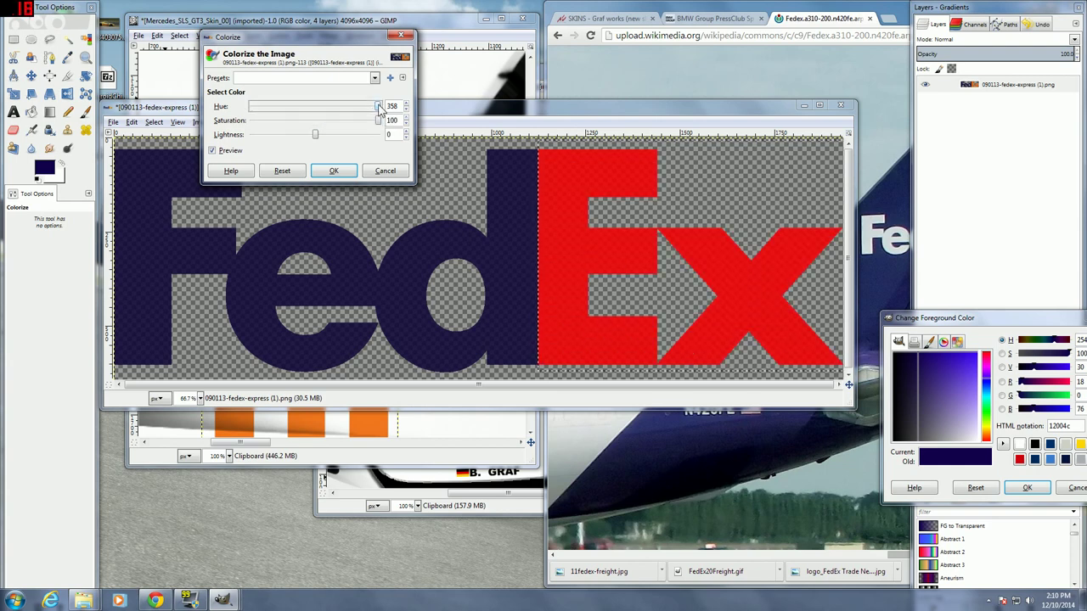
drag(383, 107, 250, 116)
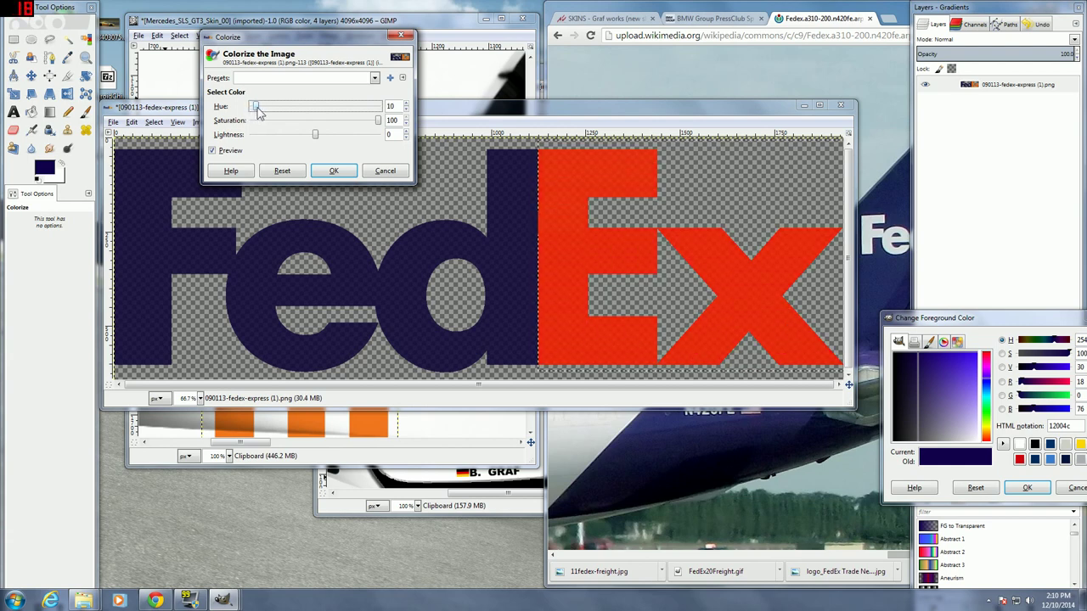
drag(259, 114, 386, 114)
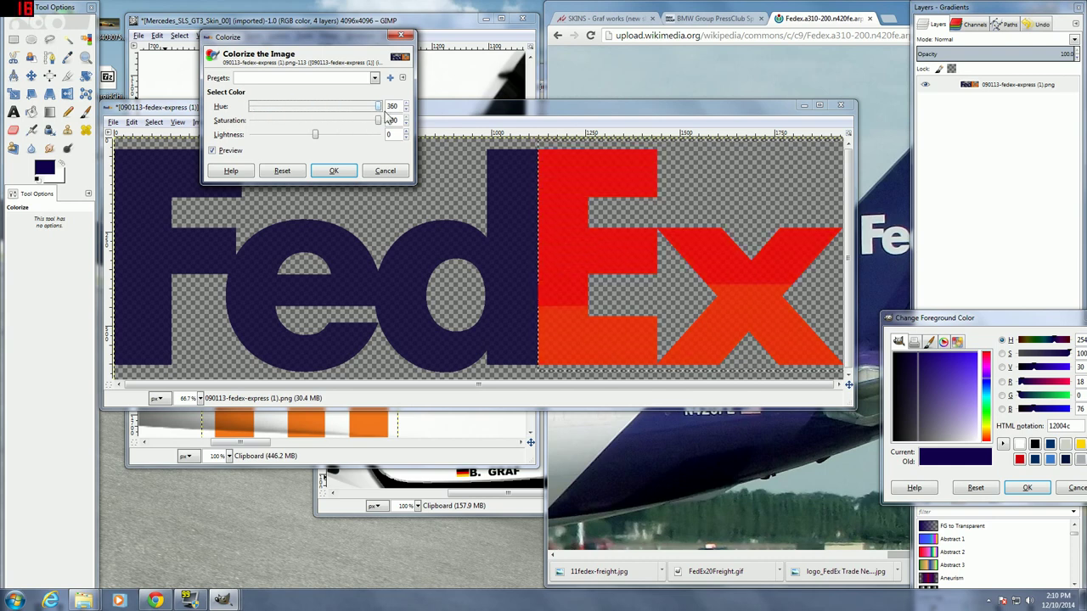
click(405, 110)
click(405, 110)
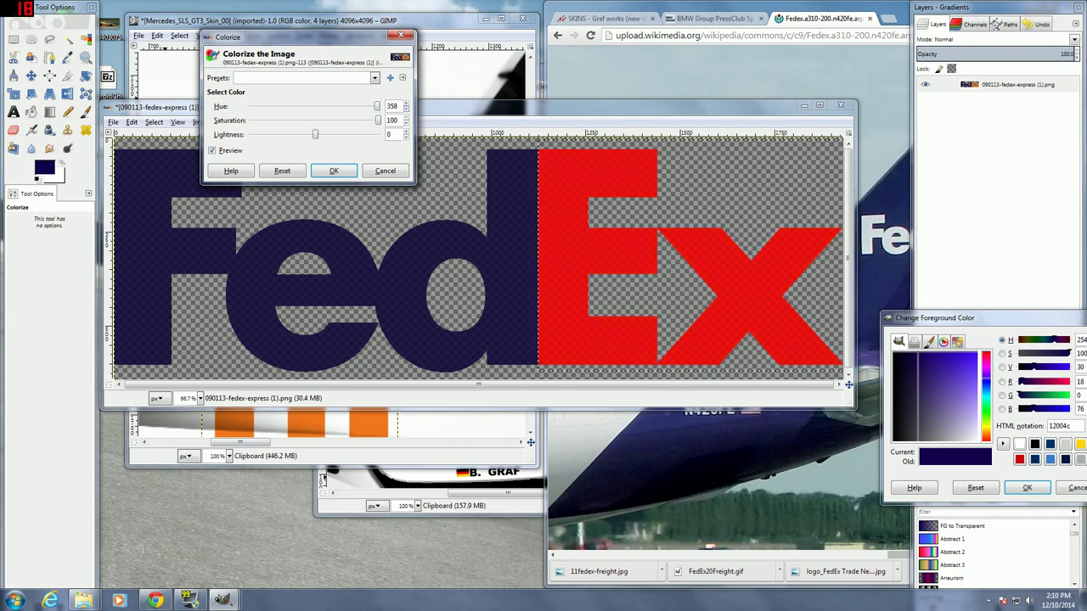
drag(315, 134, 309, 136)
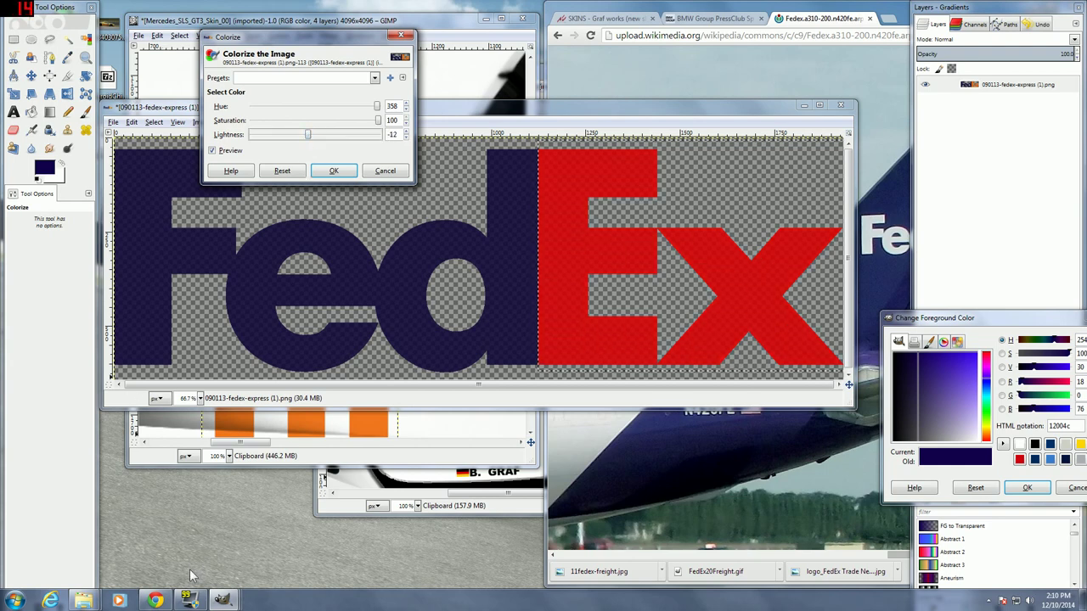
- Open the FedEx20Freight.gif reference logo from the Explorer FedEx folder
click(95, 603)
mouse_move(83, 601)
click(77, 543)
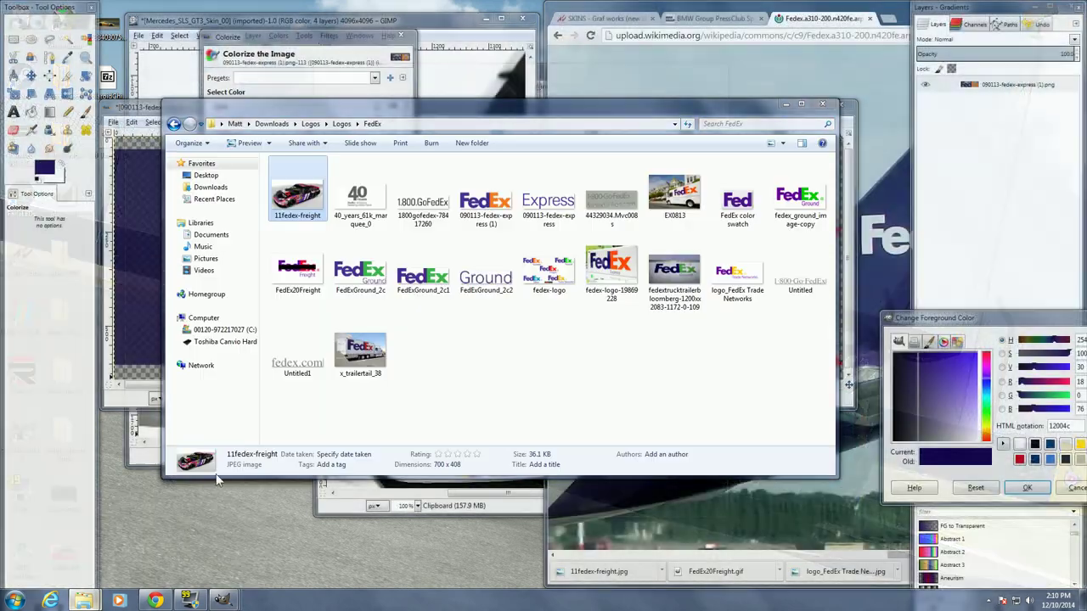
double_click(304, 270)
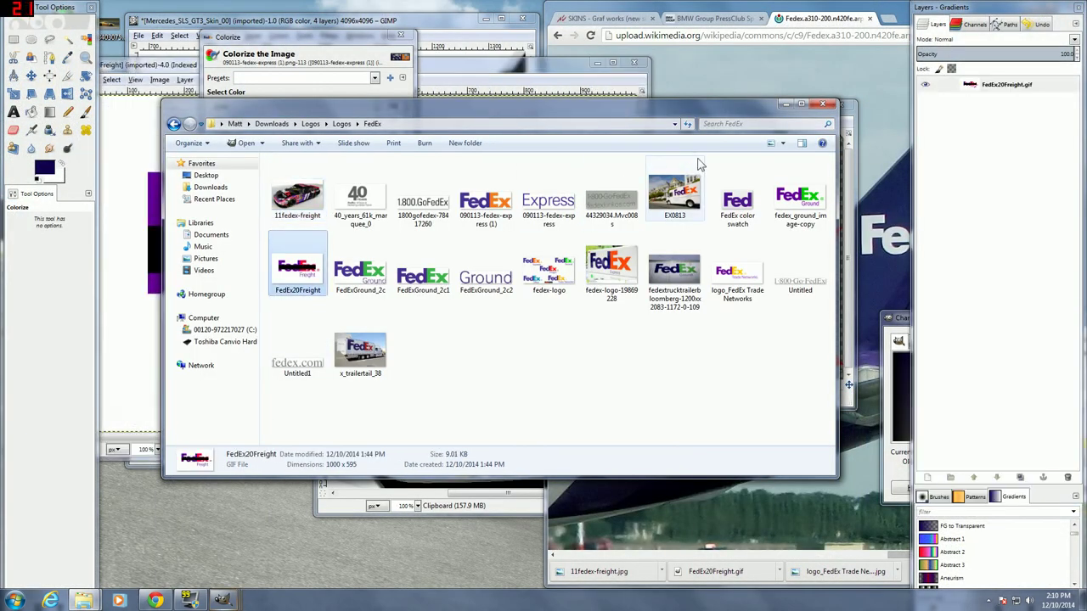
- Close the Freight reference and apply the Ex colorize at lightness -15
click(782, 105)
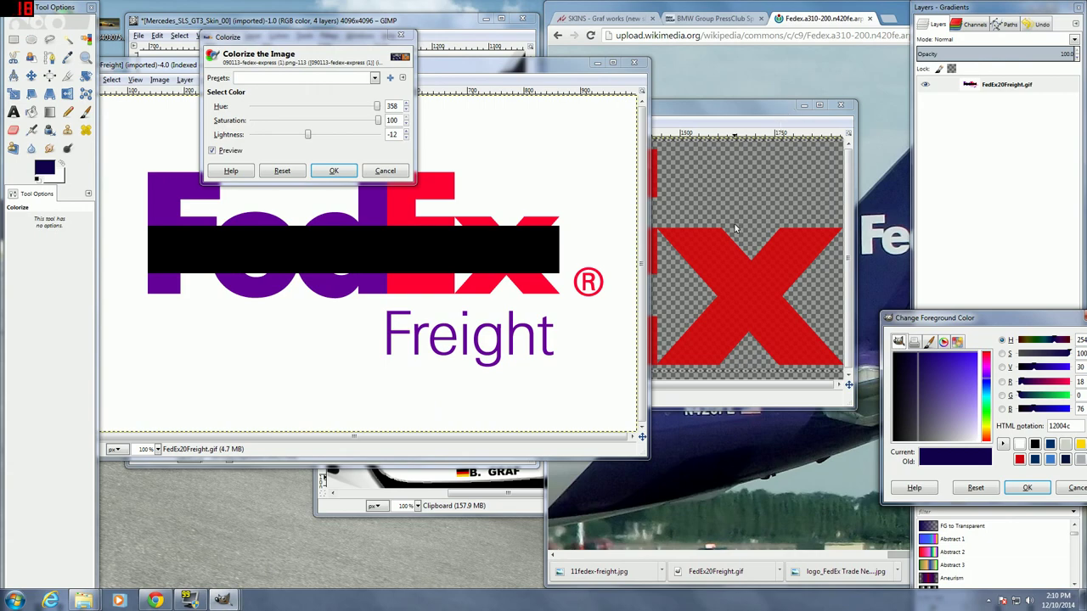
click(634, 63)
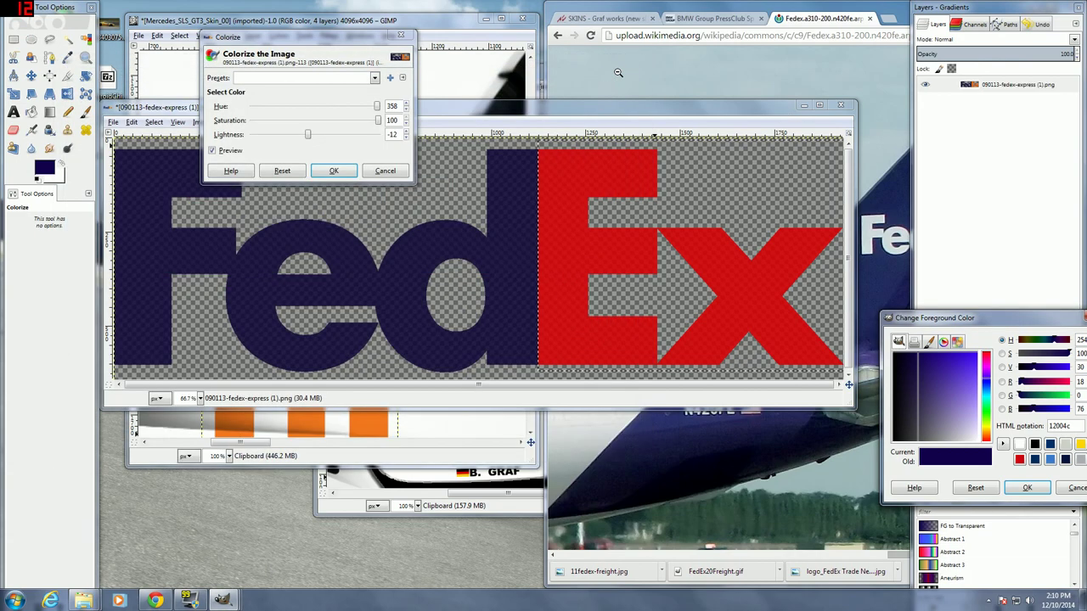
double_click(406, 138)
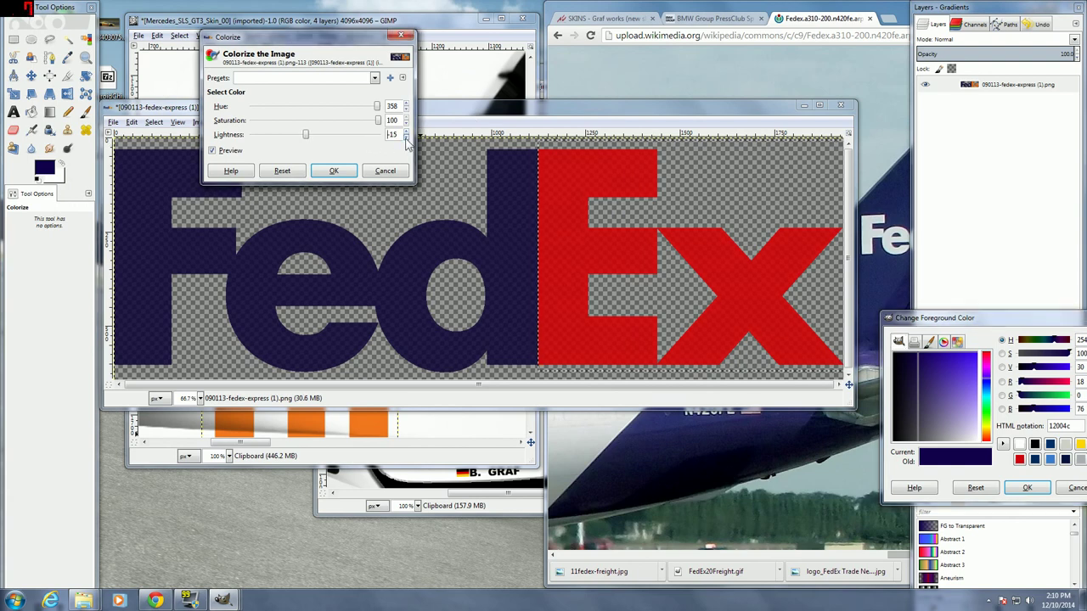
click(353, 172)
- Copy the recoloured FedEx logo using an ellipse selection
click(31, 39)
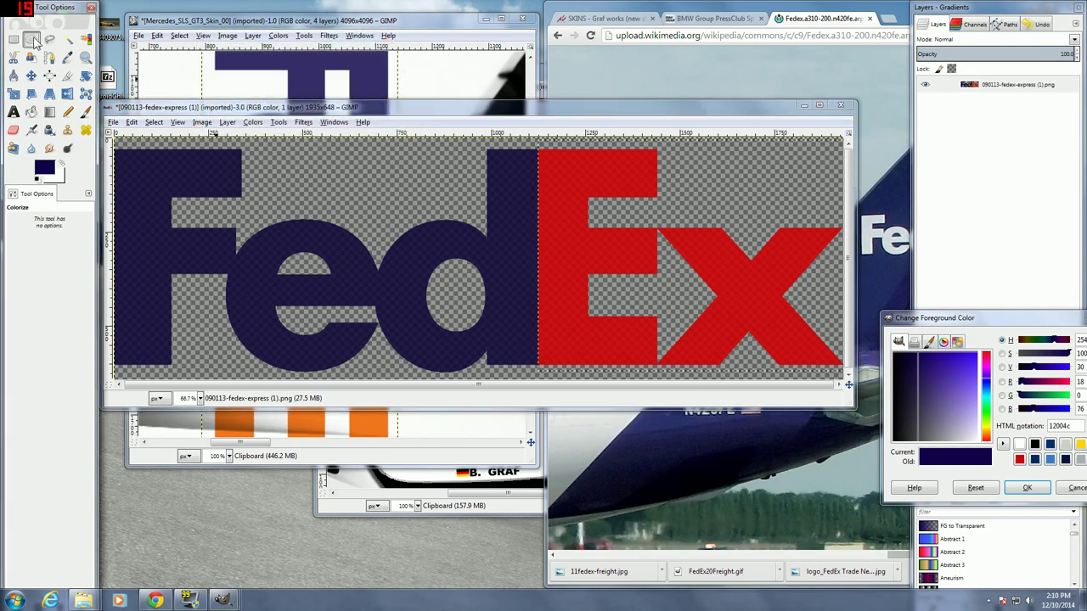
right_click(507, 242)
mouse_move(529, 264)
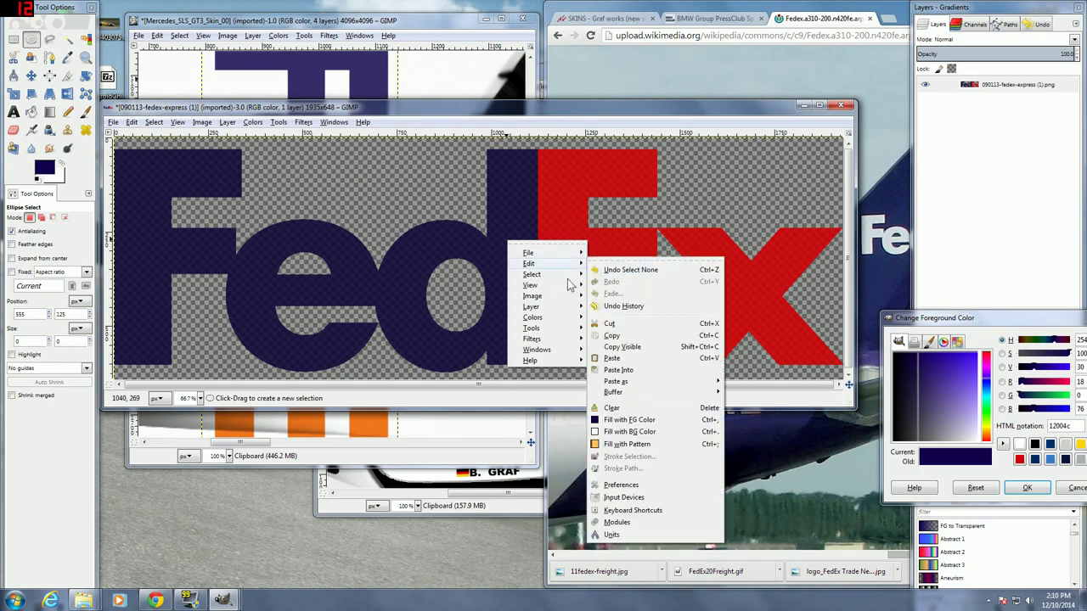
click(605, 326)
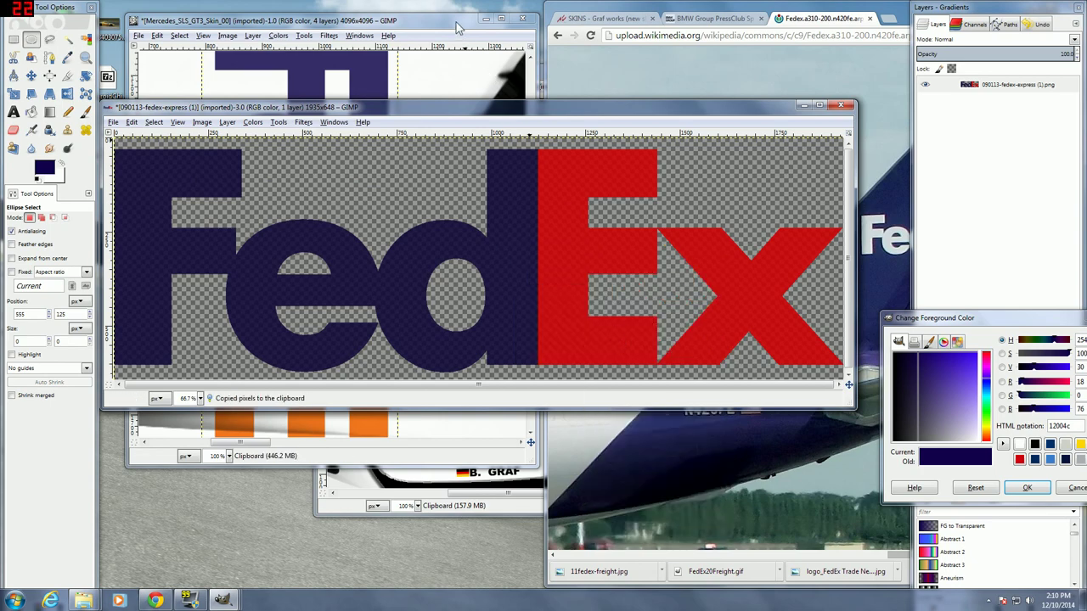
- Paste the logo into the Mercedes skin as a new layer, viewed at 33.3%
click(477, 61)
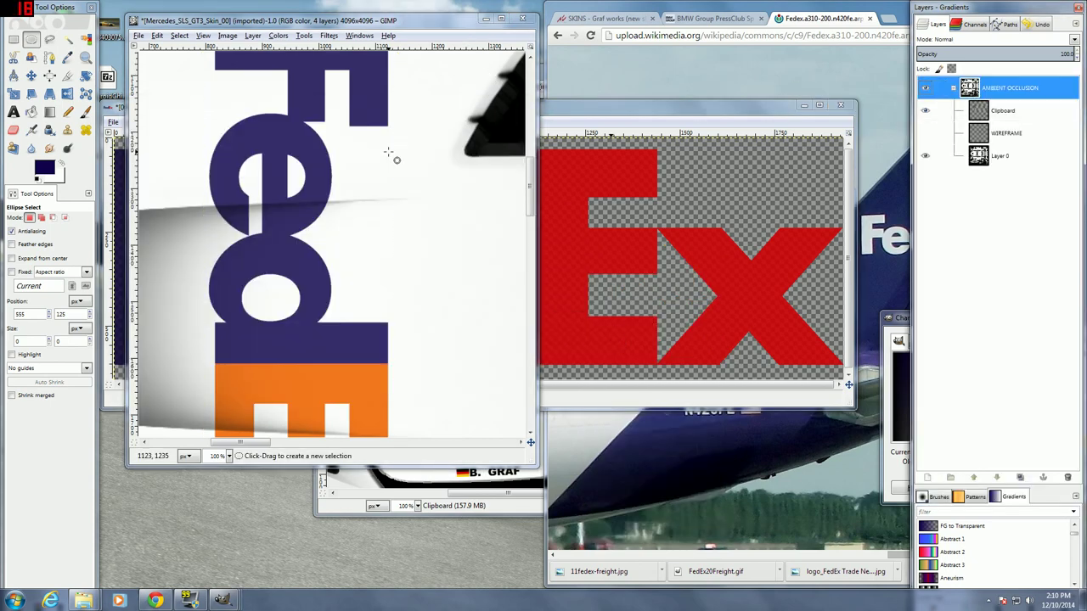
click(229, 456)
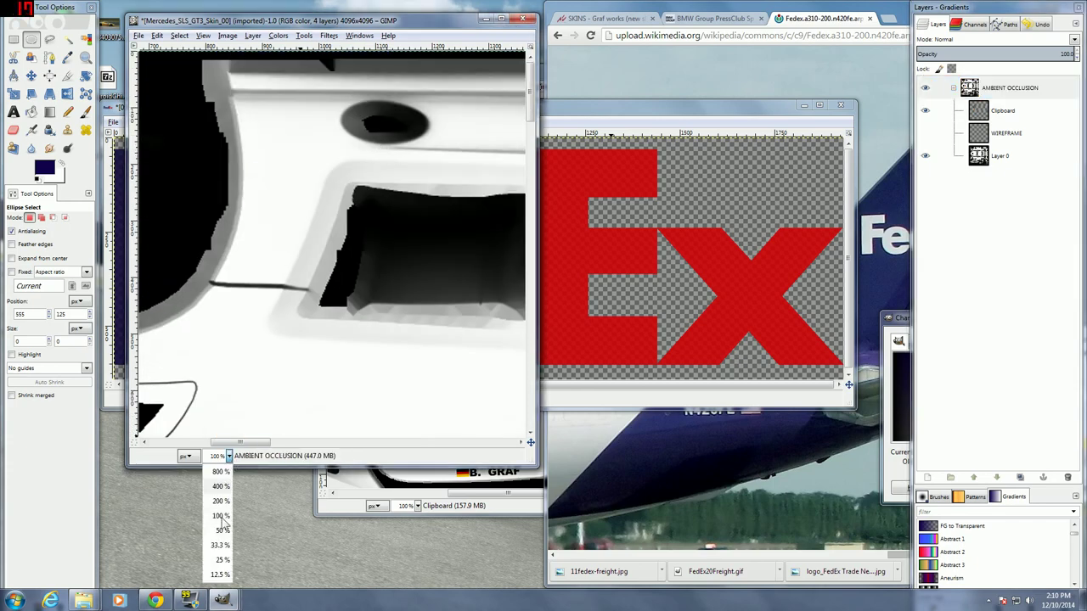
click(218, 548)
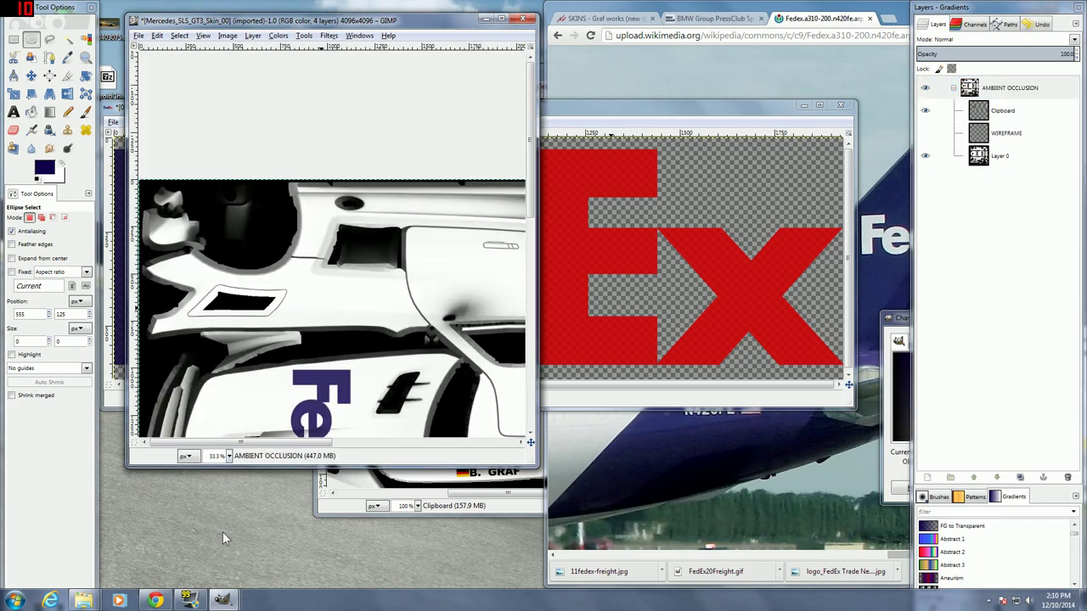
right_click(286, 231)
mouse_move(308, 254)
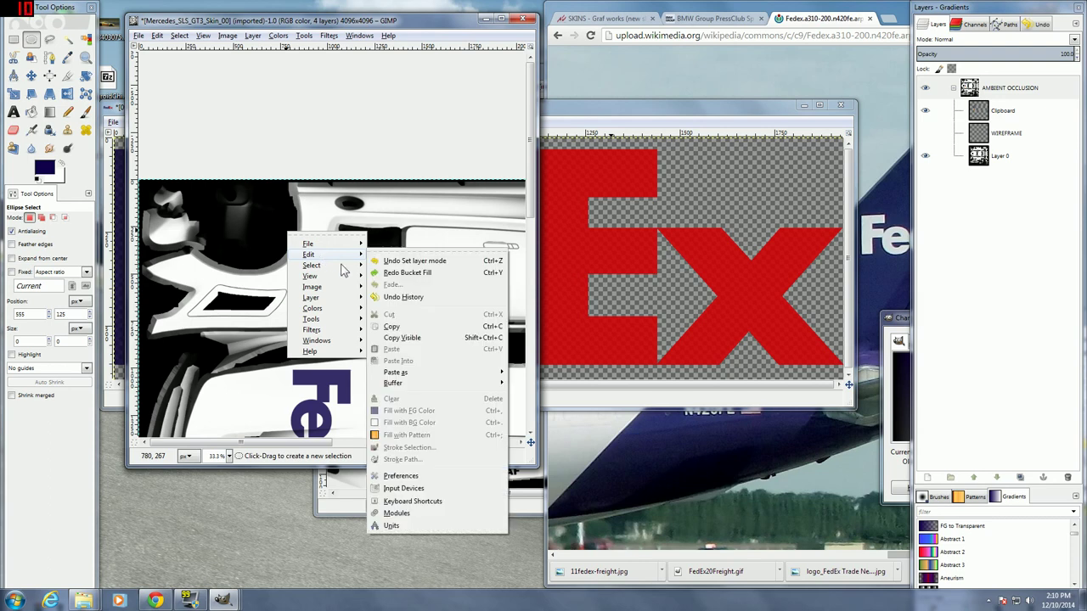
click(517, 392)
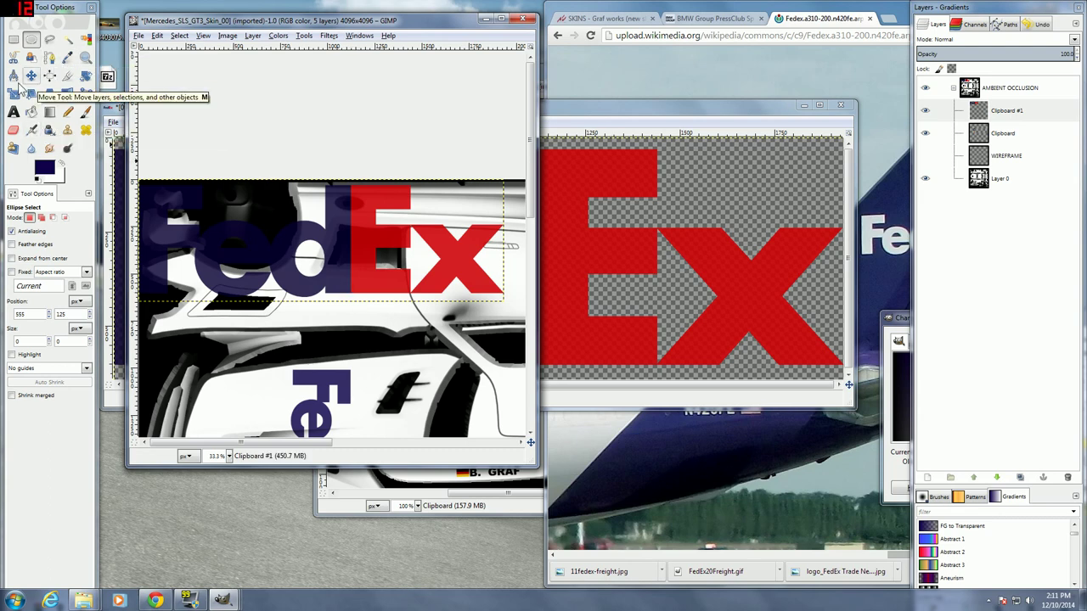
- Rotate the pasted FedEx layer to 89.70 degrees and move it onto the car
click(85, 75)
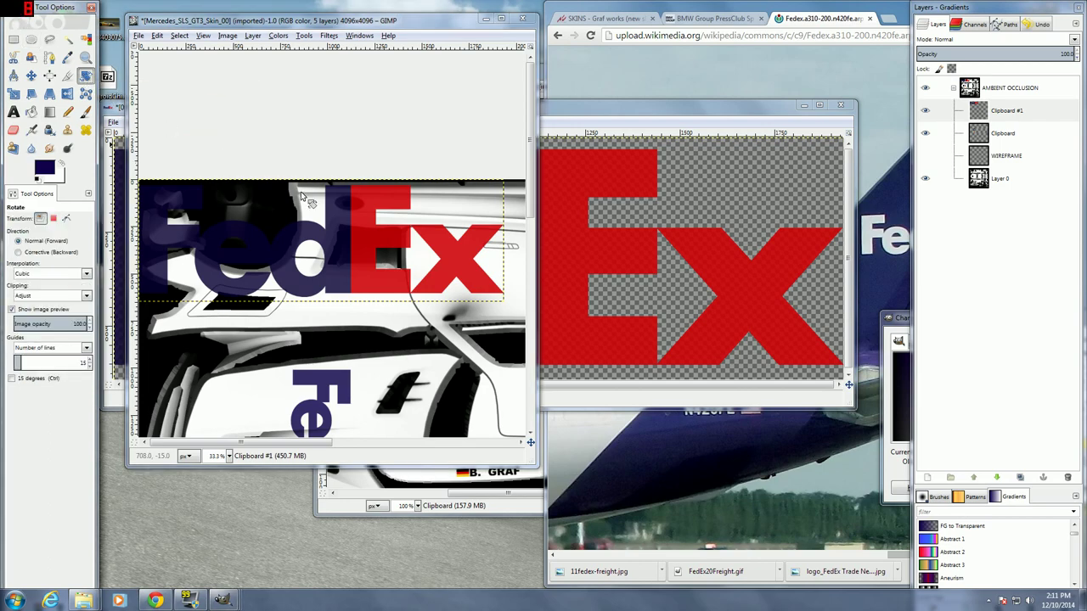
click(350, 211)
click(134, 117)
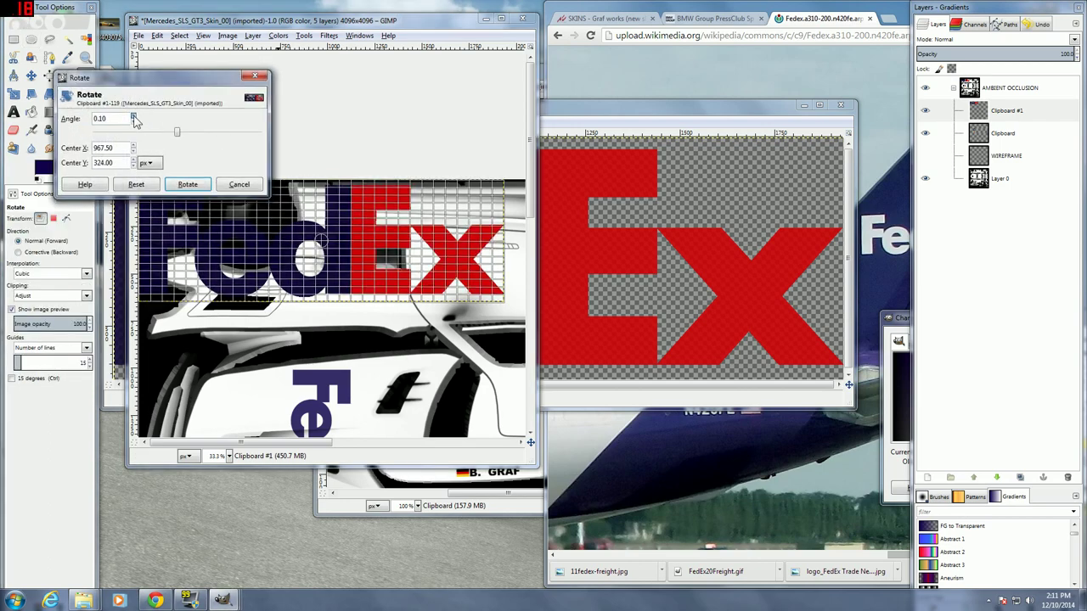
drag(133, 117, 134, 124)
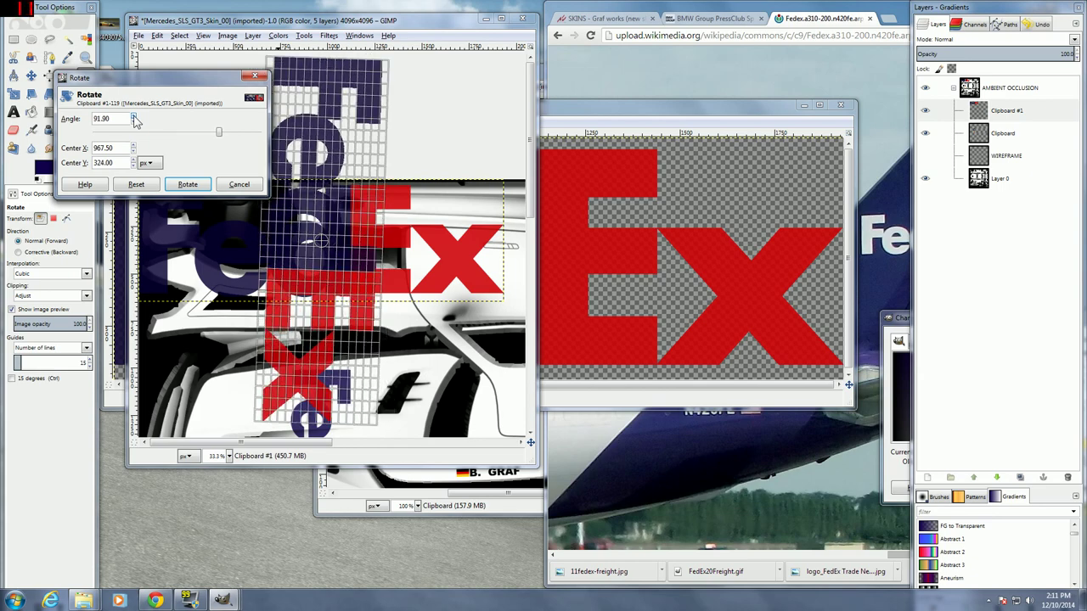
click(135, 124)
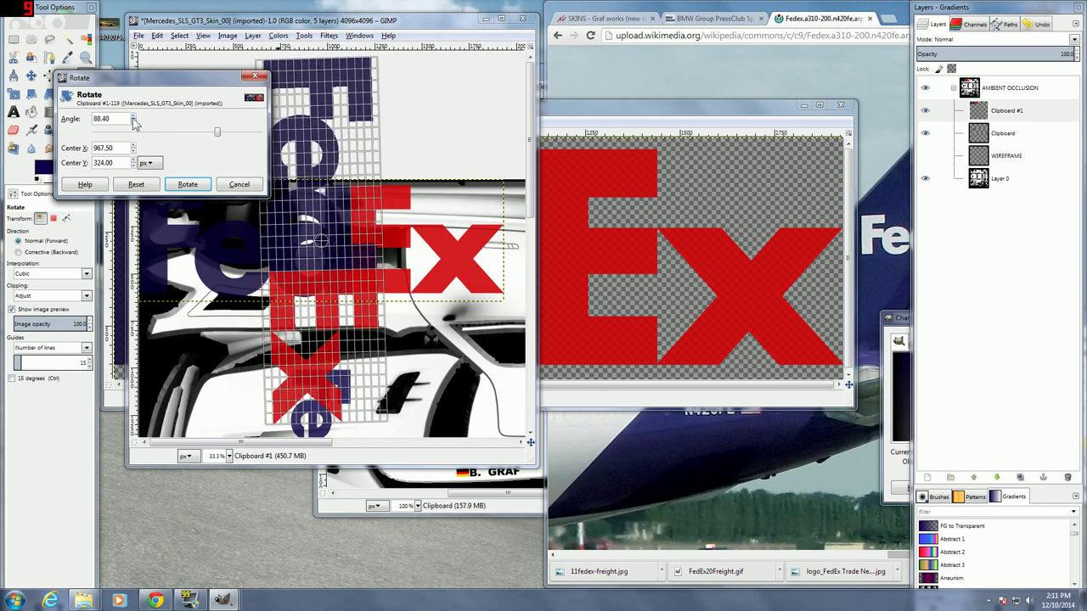
drag(133, 118, 133, 119)
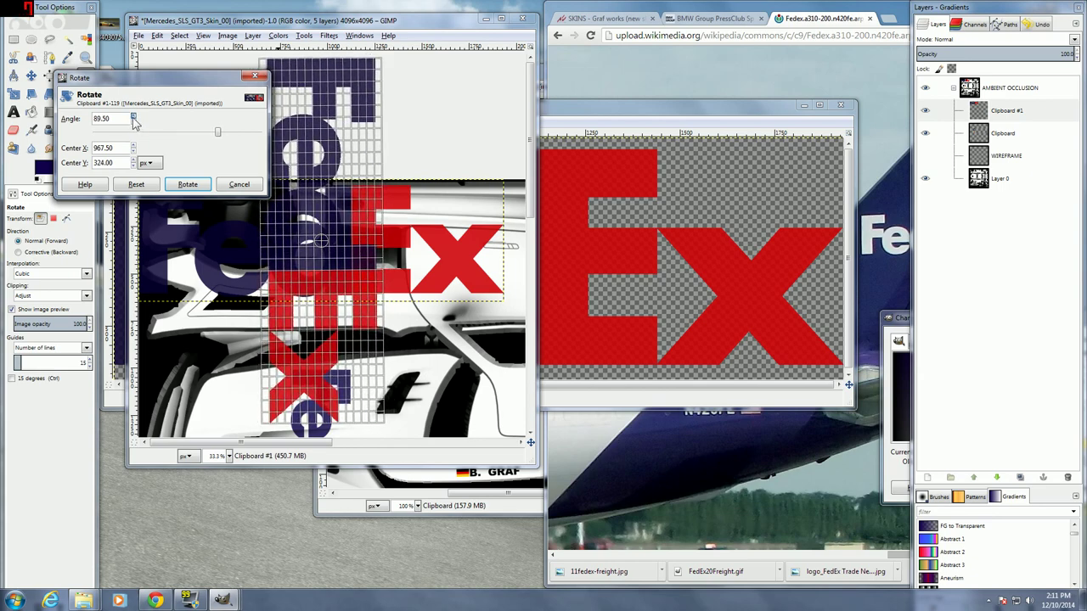
click(187, 184)
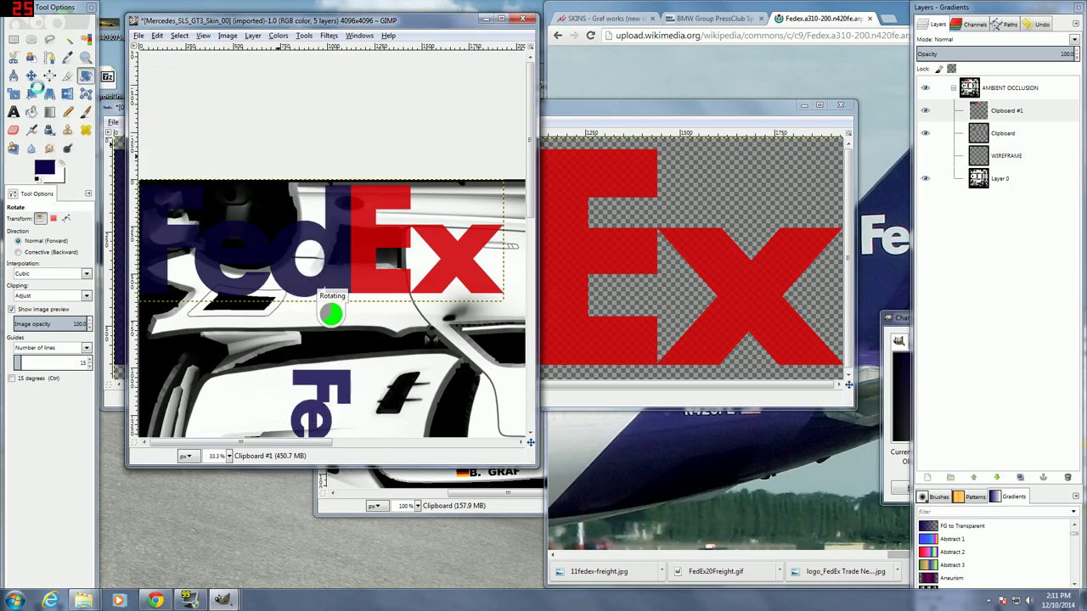
click(31, 76)
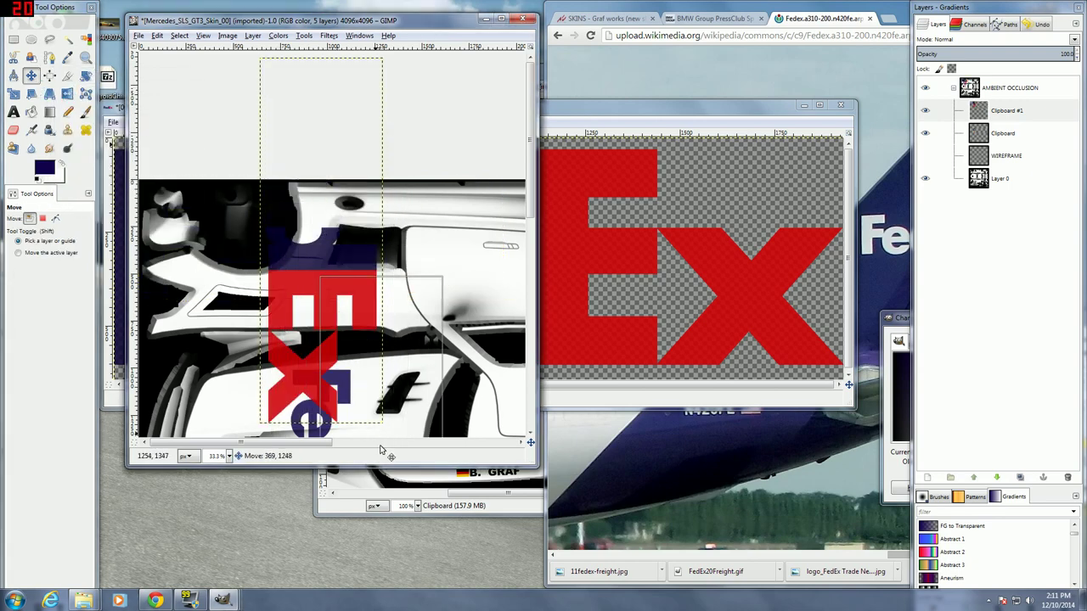
mouse_move(323, 357)
mouse_down()
mouse_move(382, 454)
mouse_move(393, 440)
mouse_up()
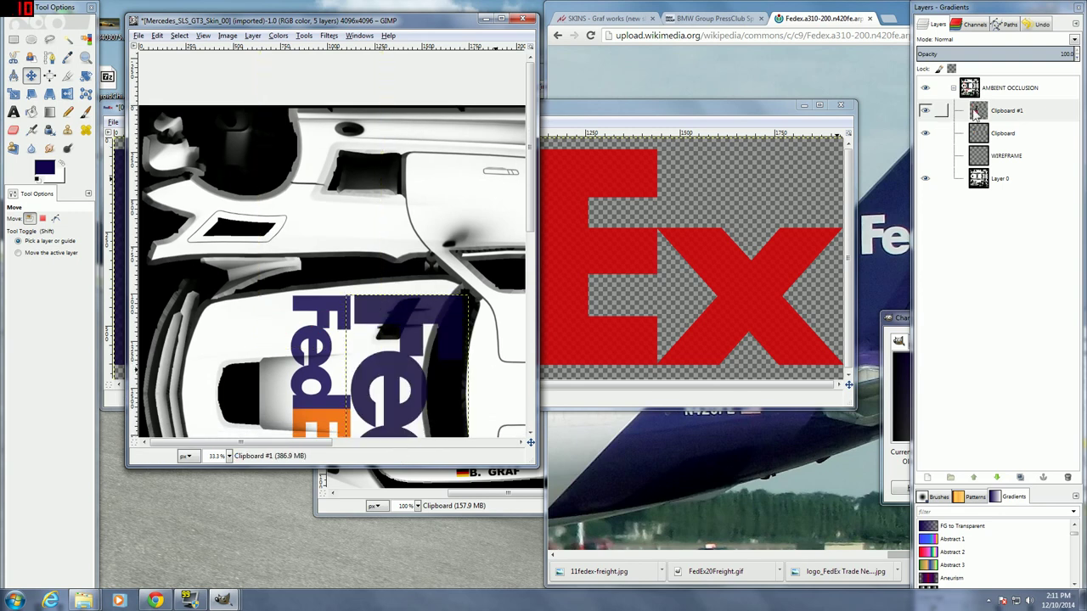
- Scale the Clipboard #1 logo layer to match the existing logo's size
click(960, 129)
click(13, 93)
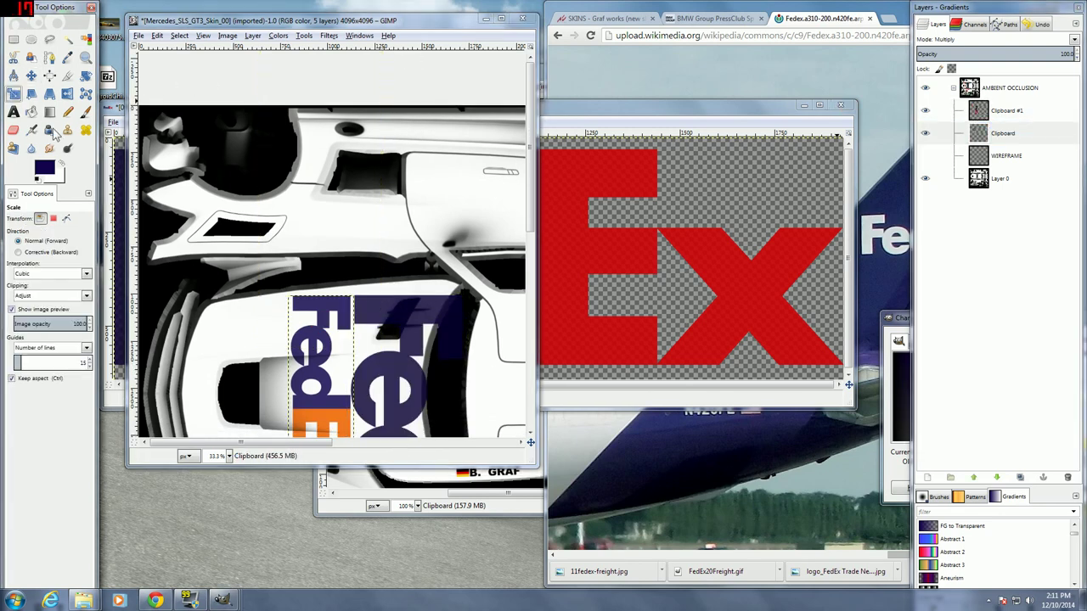
click(379, 316)
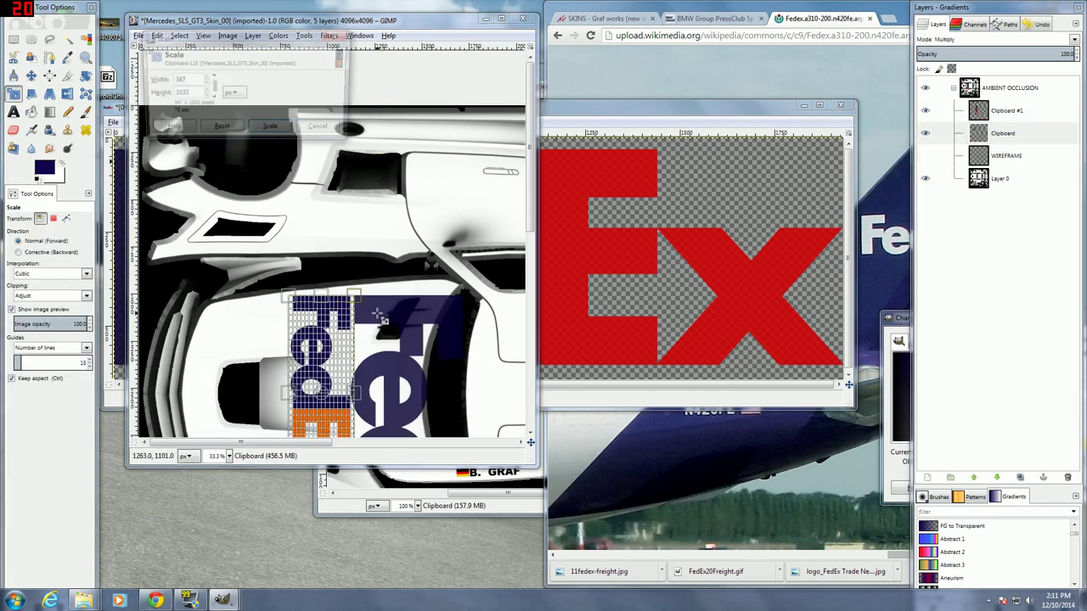
click(323, 130)
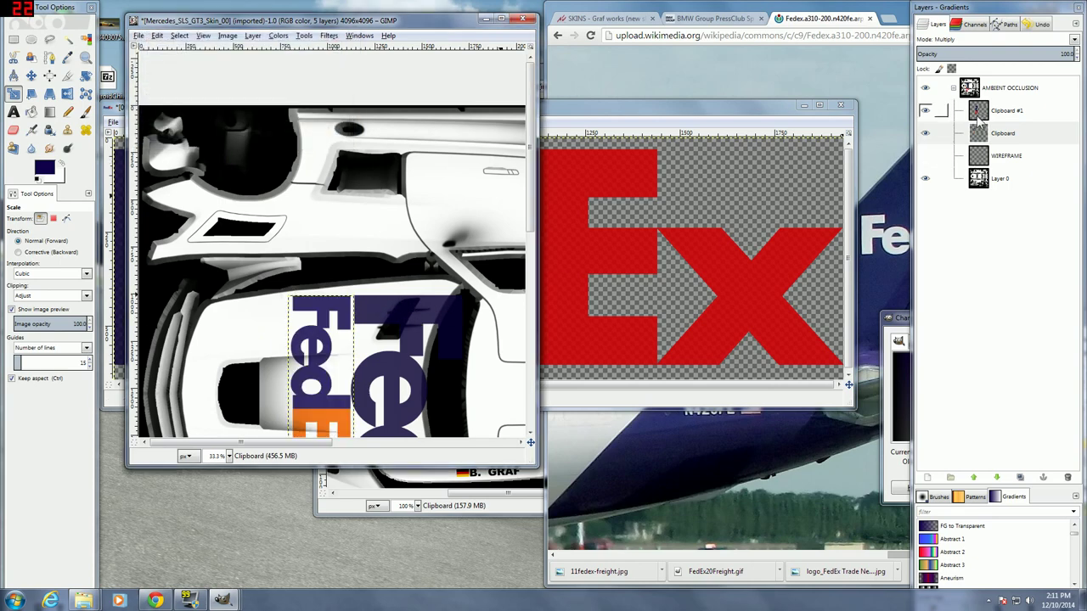
click(1007, 111)
click(382, 268)
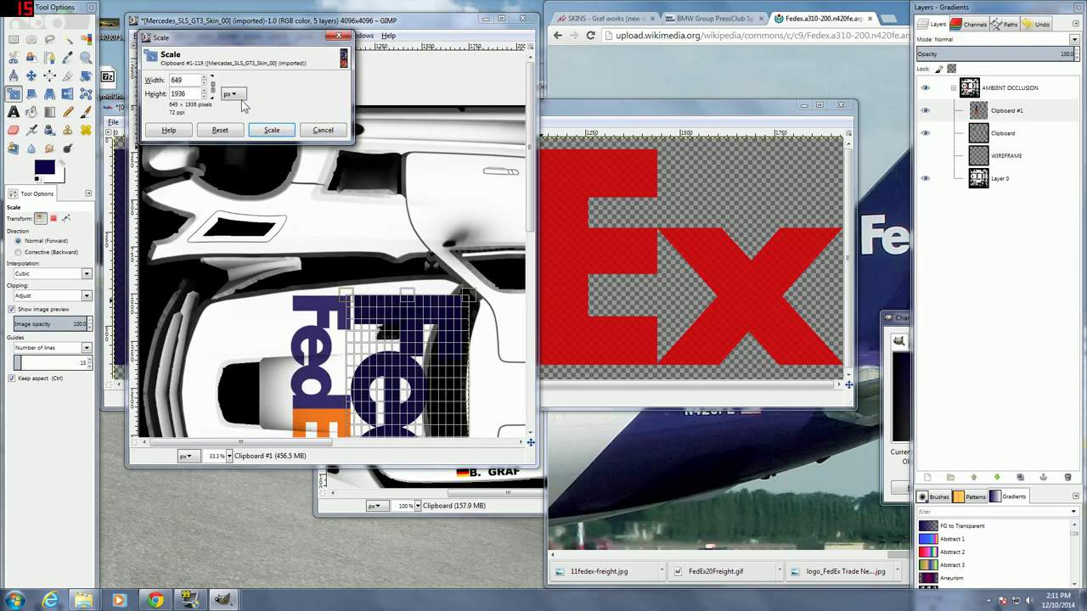
drag(208, 91, 208, 85)
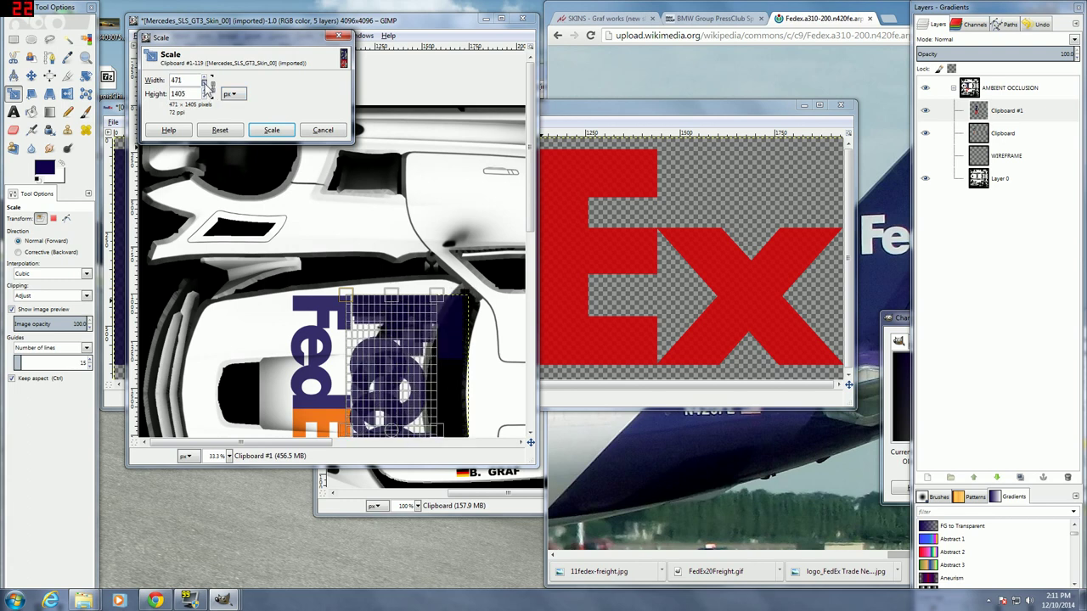
click(206, 81)
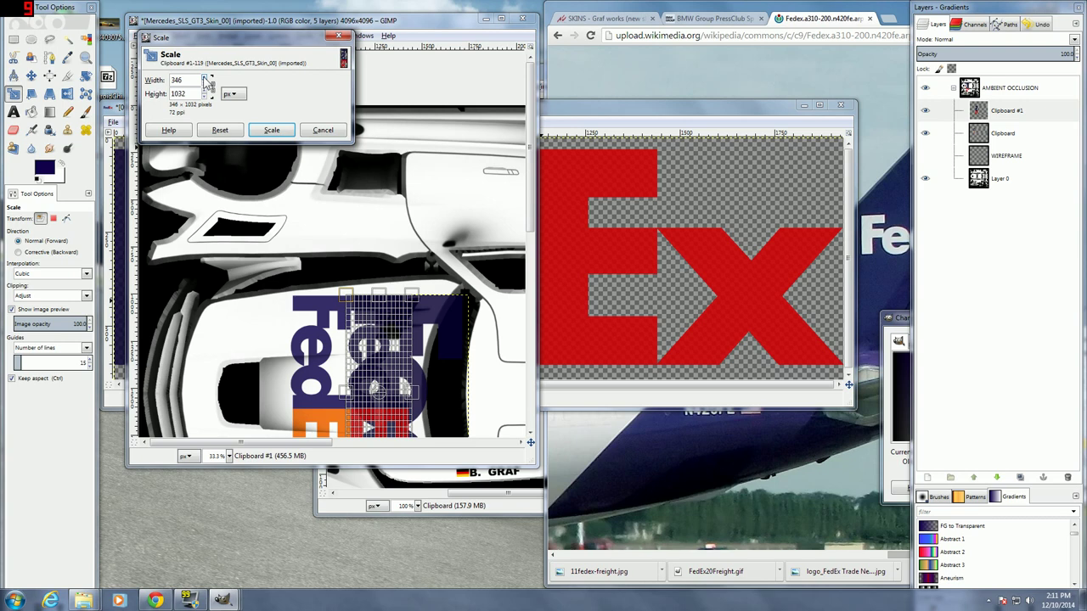
click(271, 130)
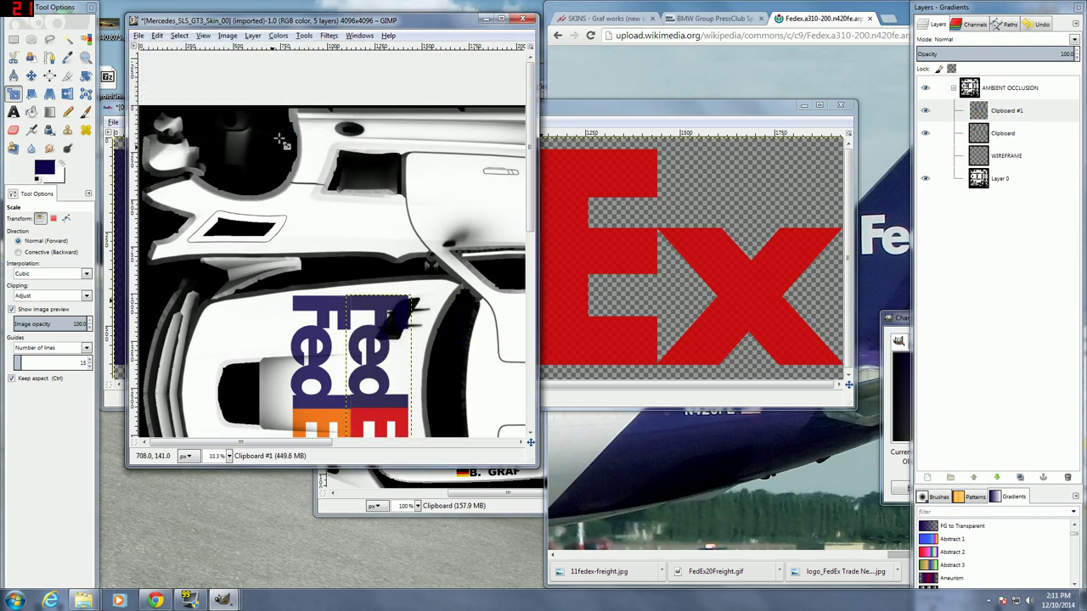
- Set Clipboard #1 to Multiply blending and nudge it into alignment
click(1074, 39)
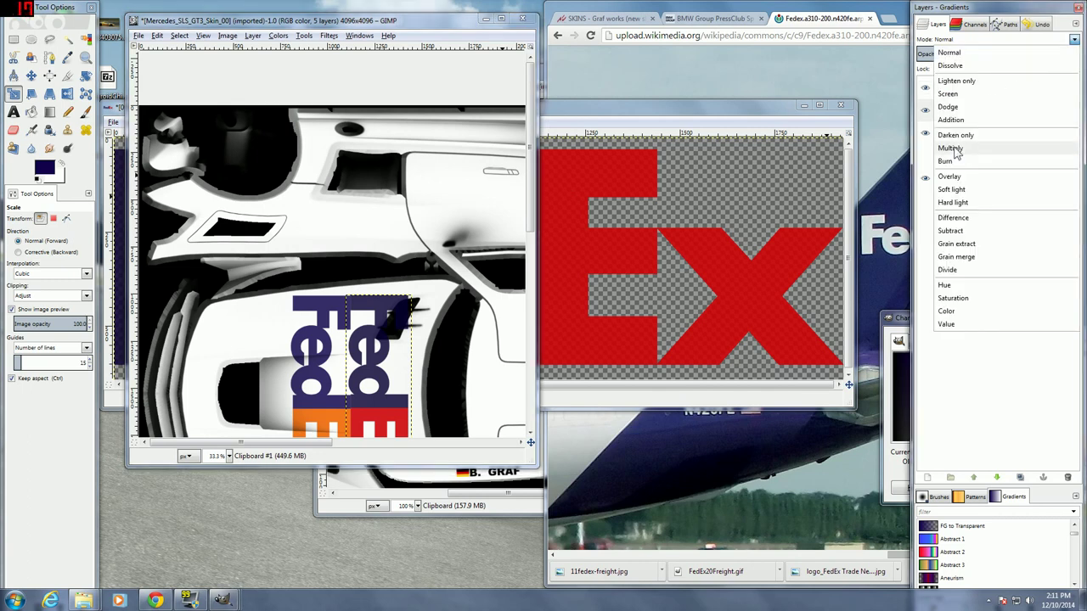
click(951, 148)
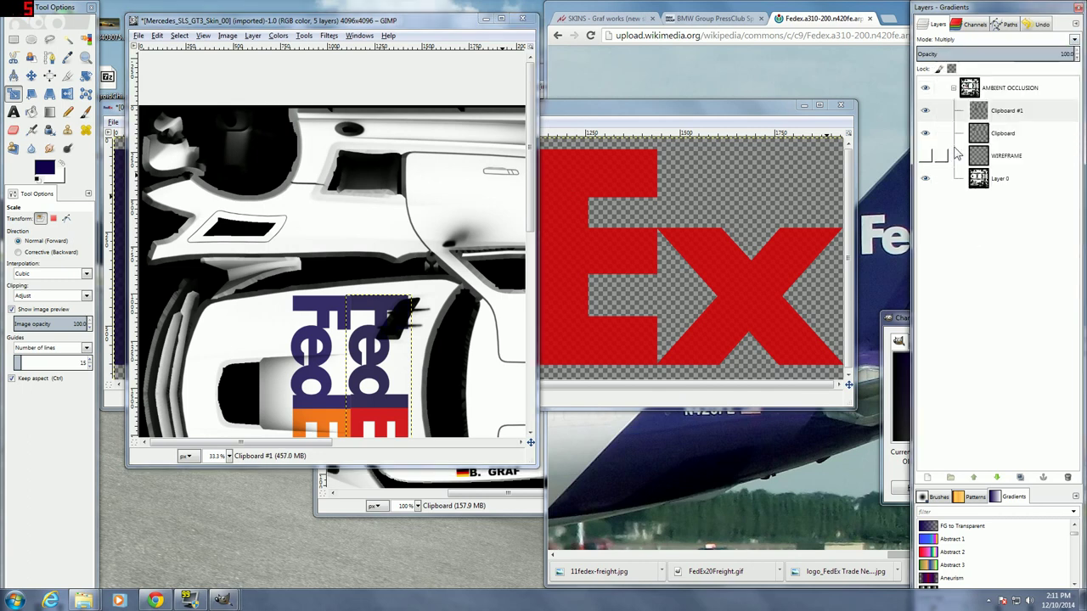
click(31, 75)
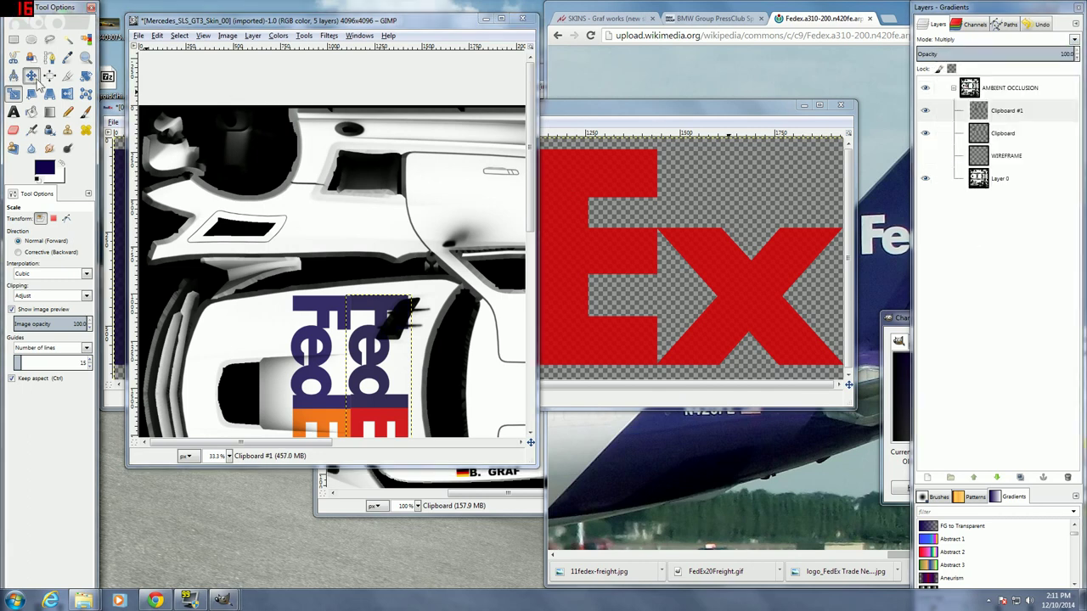
click(946, 116)
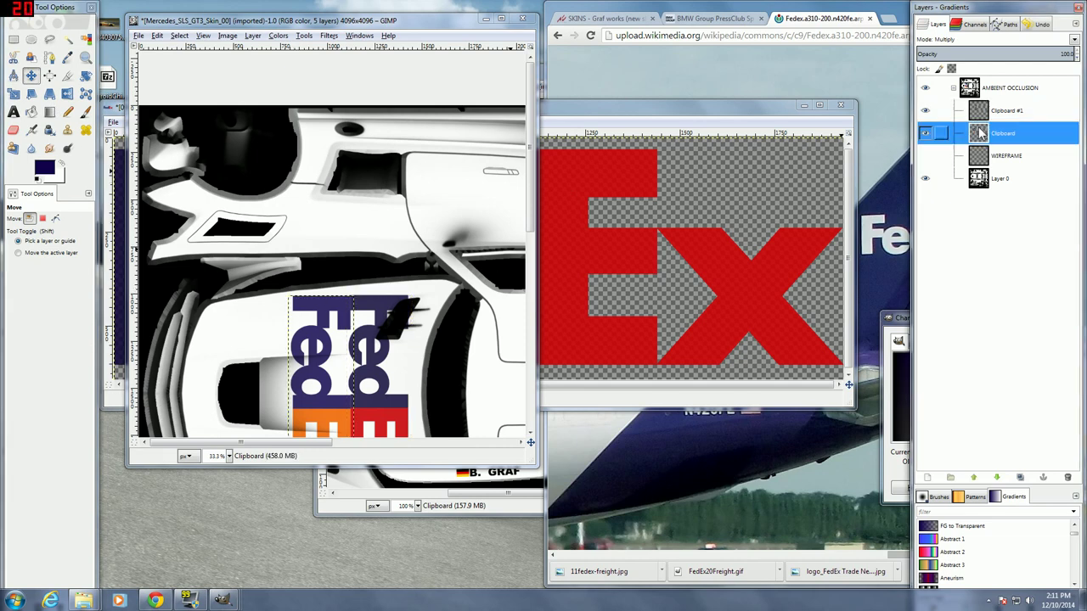
drag(370, 309, 371, 311)
- Bring the FedEx aircraft photo to the front beside the skin
scroll(383, 314, down, 5)
scroll(422, 321, up, 3)
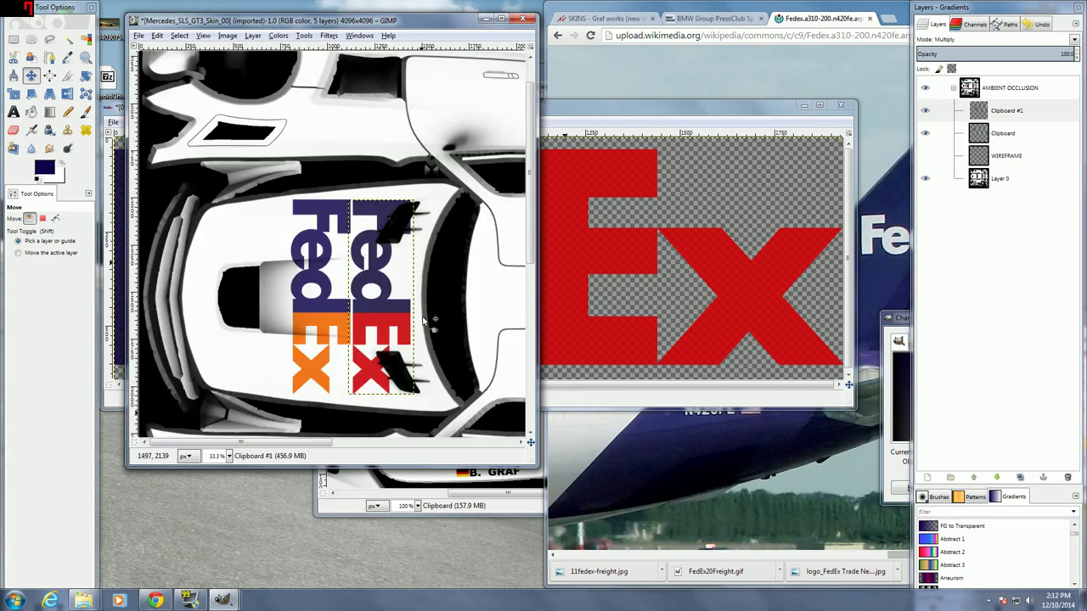
click(656, 488)
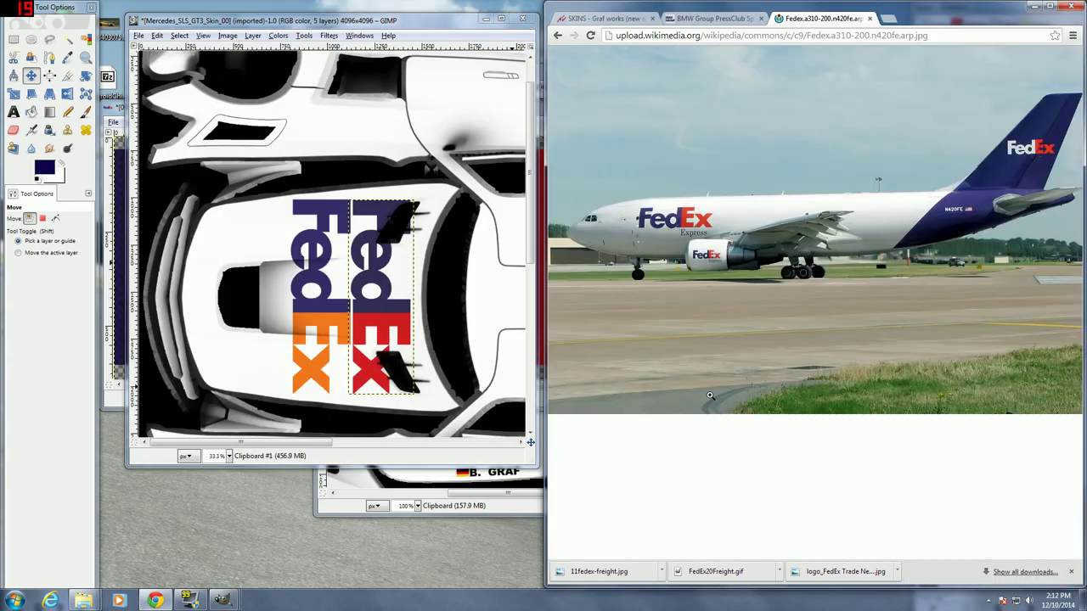
- View the FedEx aircraft photo at full size, panned to the tail
click(710, 396)
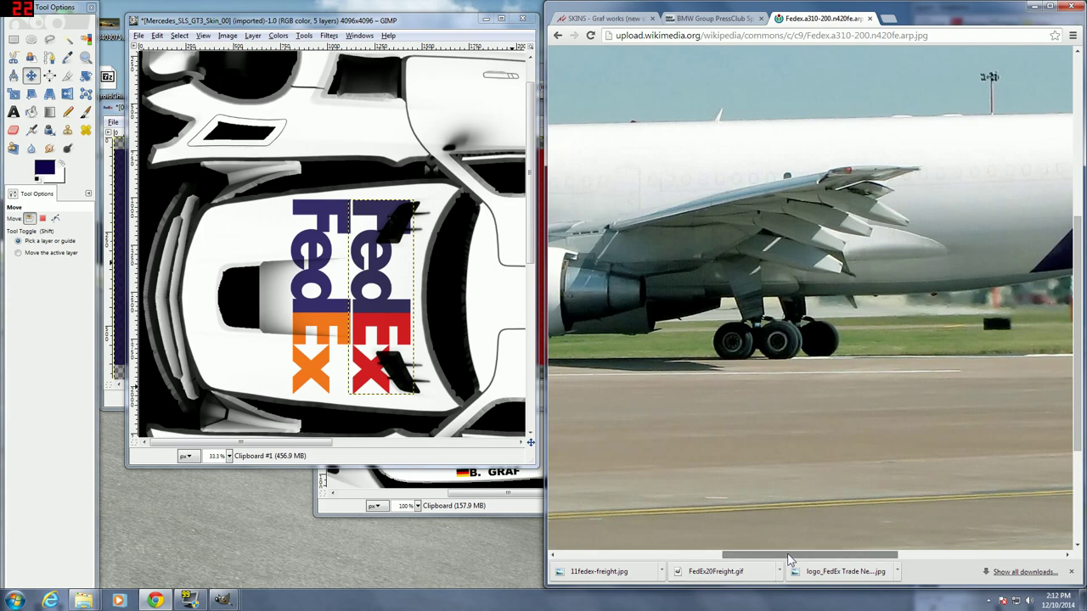
drag(788, 556, 953, 556)
scroll(834, 386, up, 2)
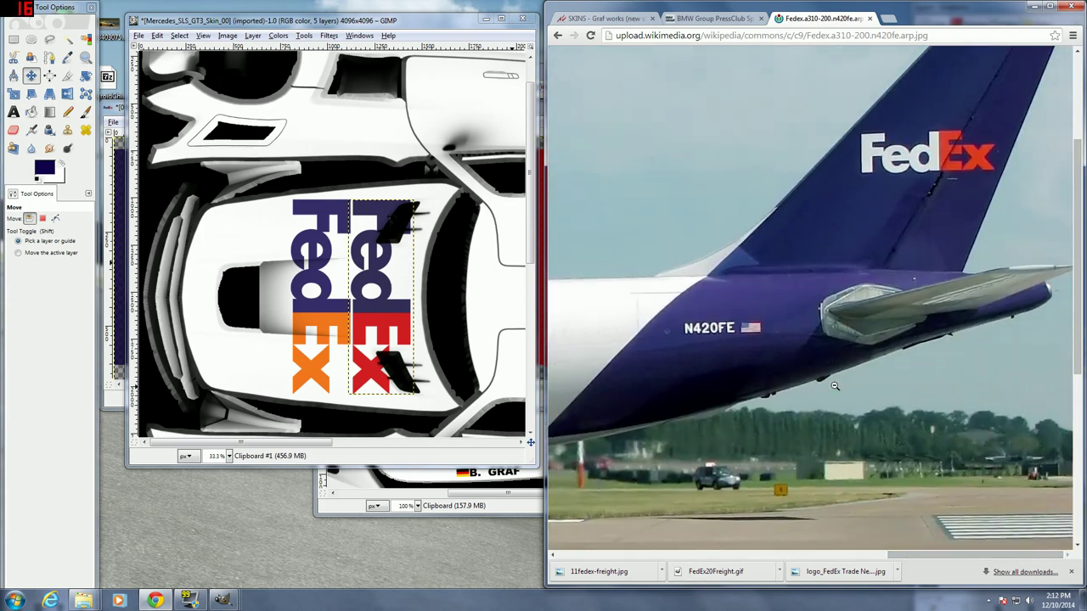
- Zoom the skin to 100% on the Fed lettering, beside the tail photo
click(230, 456)
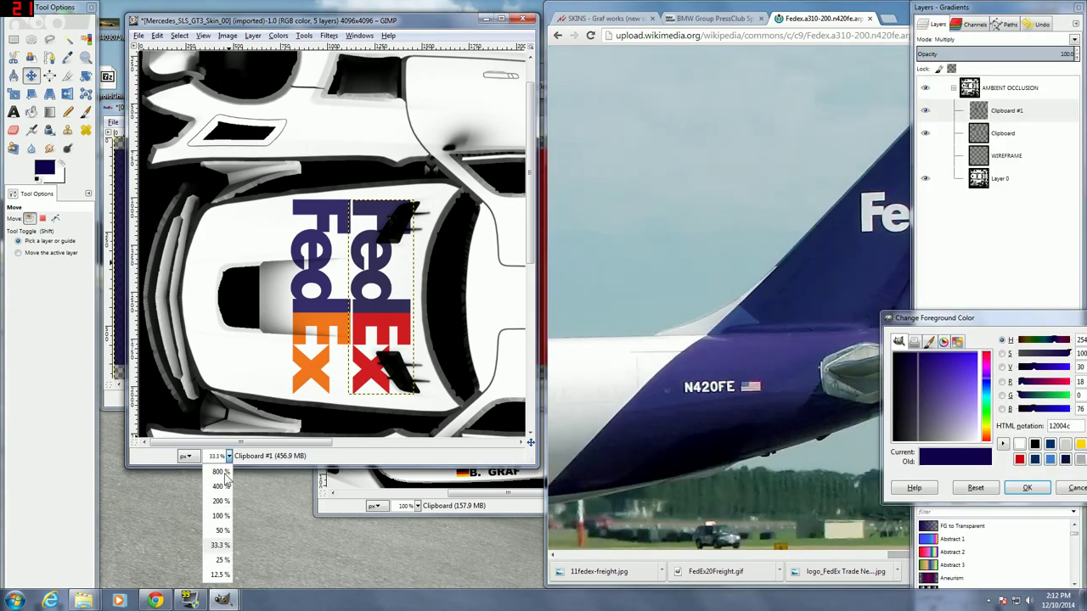
click(221, 515)
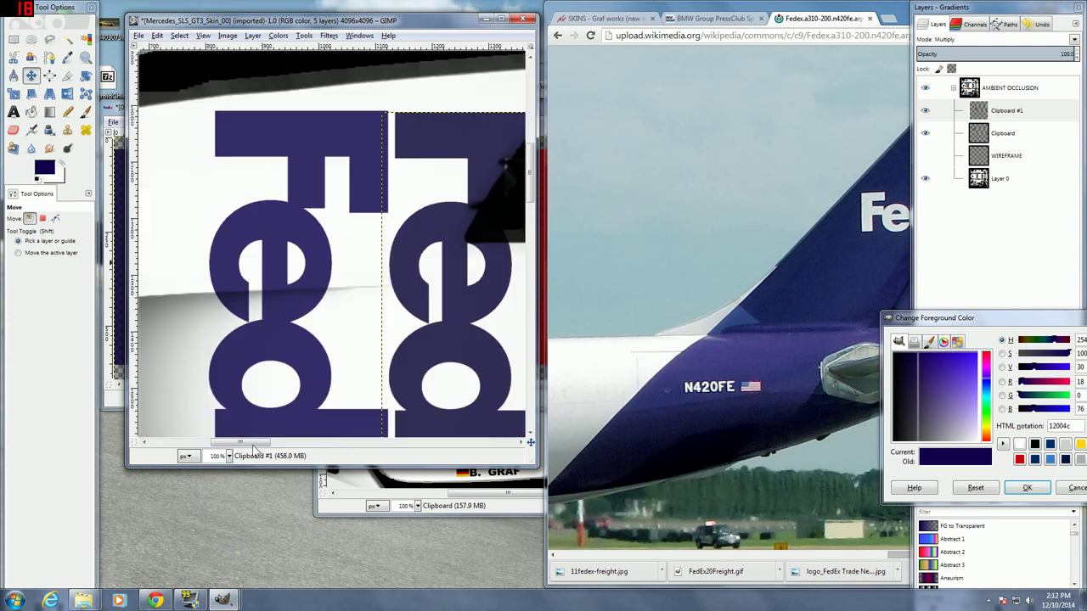
drag(252, 442, 274, 444)
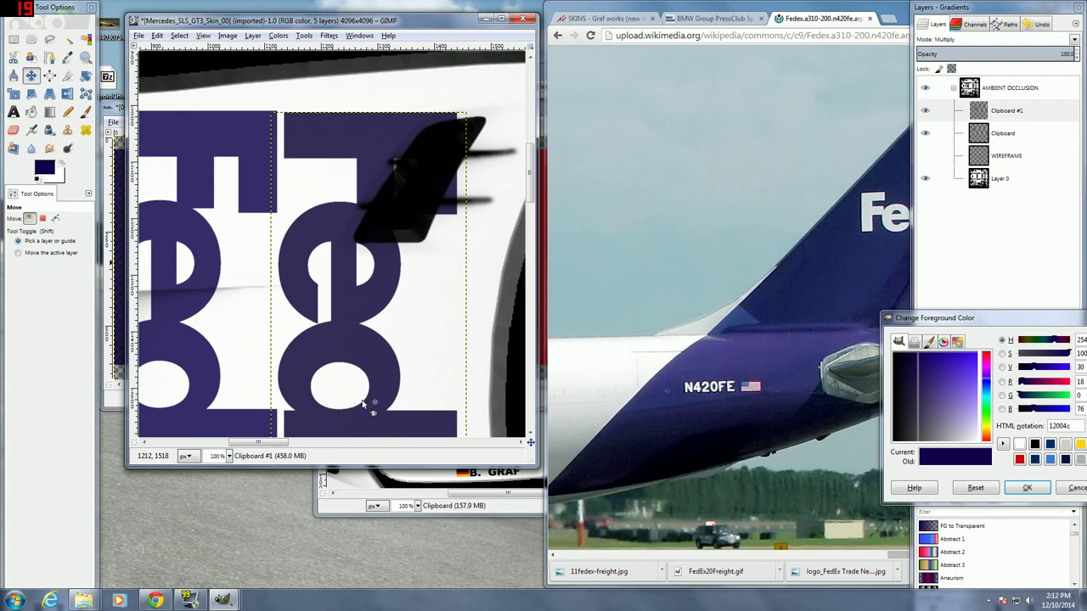
drag(529, 437, 529, 438)
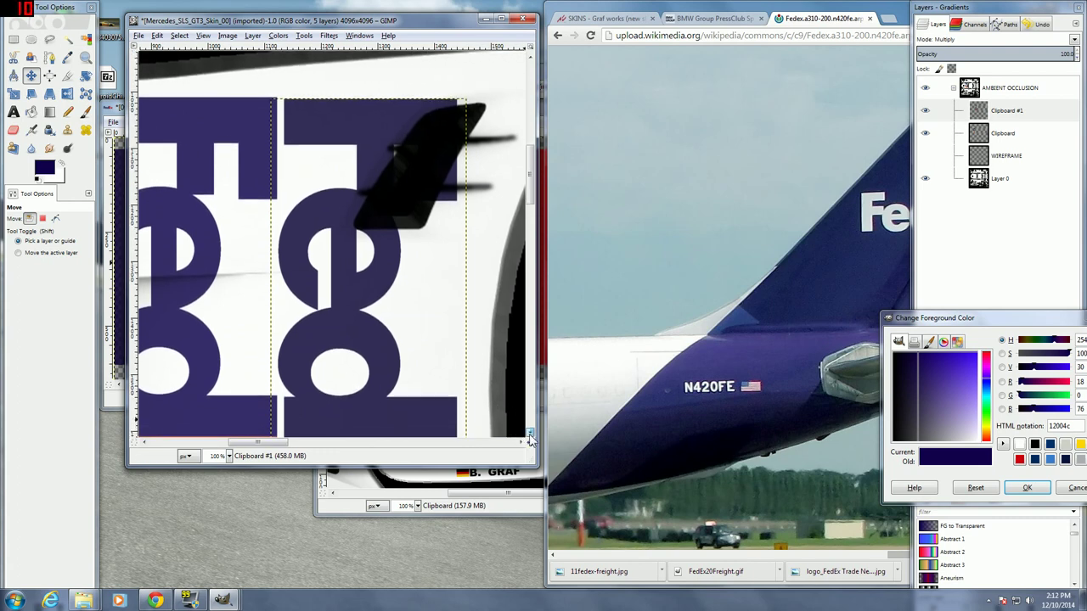
drag(529, 437, 529, 437)
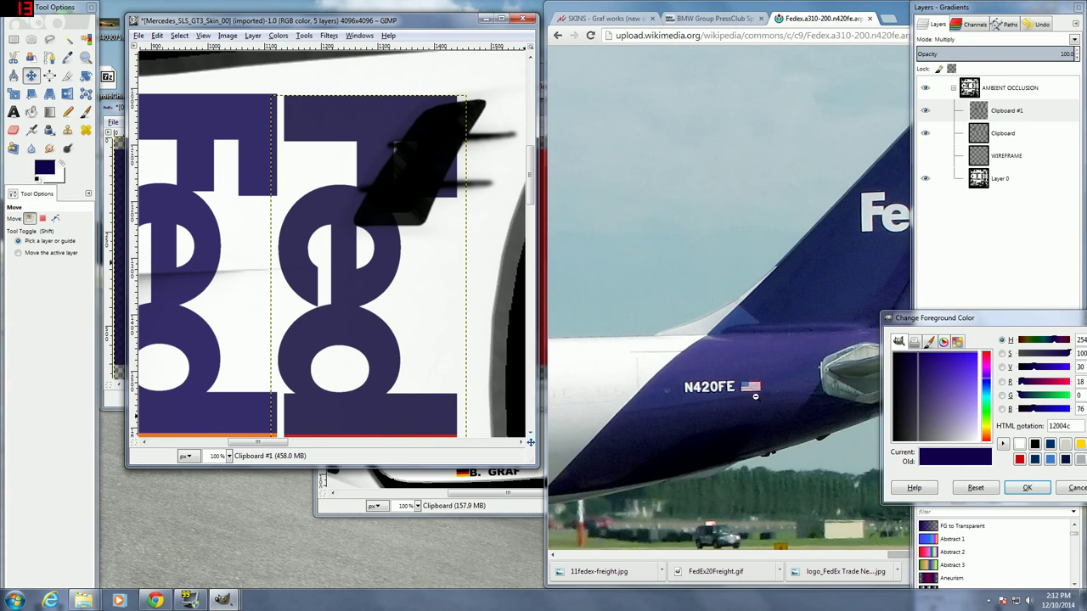
click(895, 560)
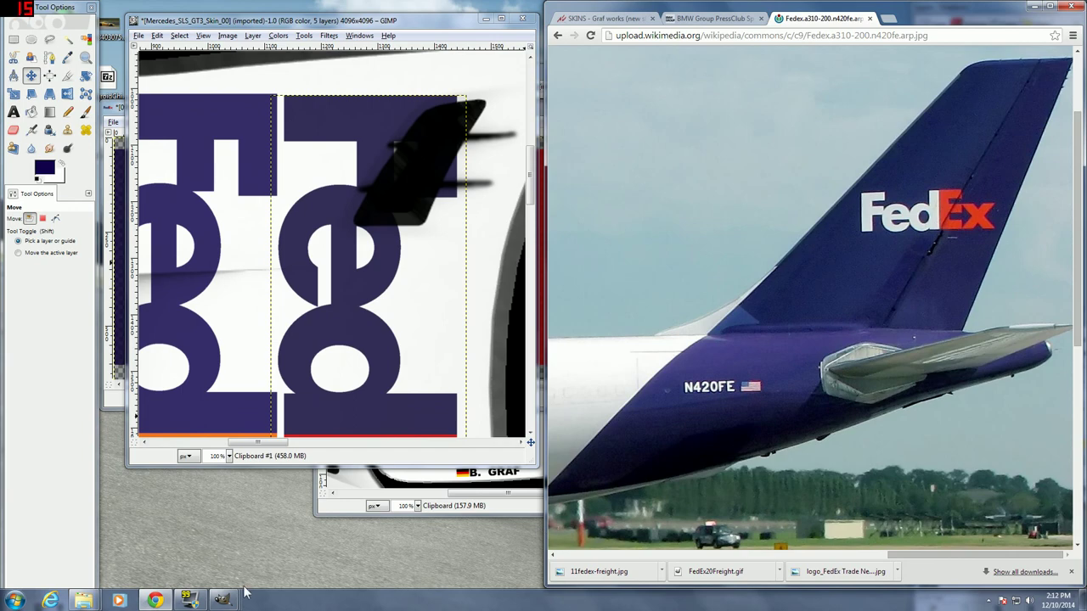
- Bring the Carpaint_D reference skin forward and close the foreground colour dialog (12004c)
mouse_move(222, 600)
click(197, 542)
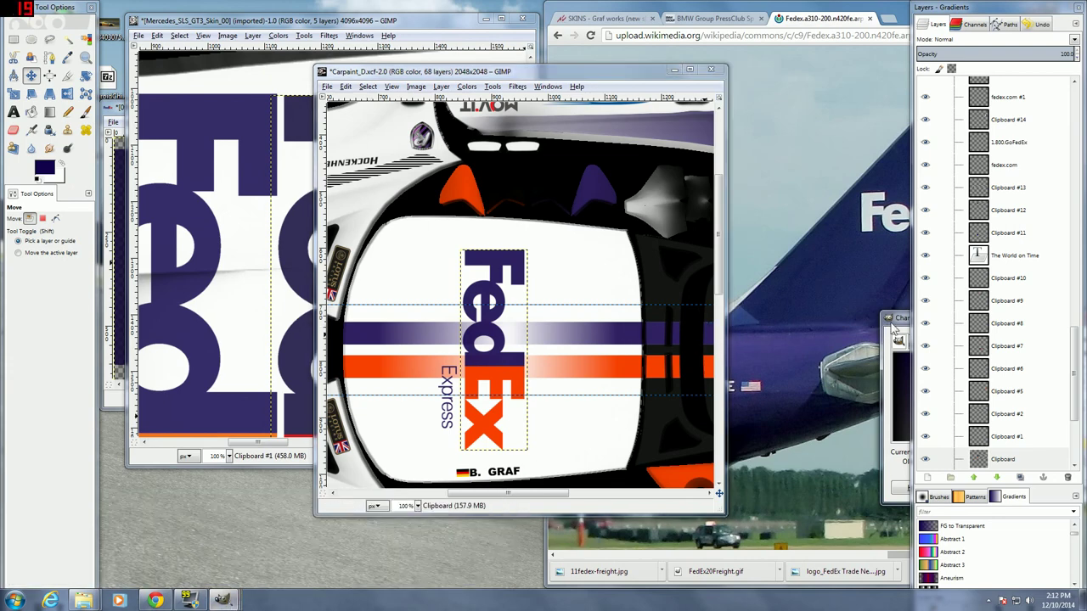
drag(886, 327, 635, 250)
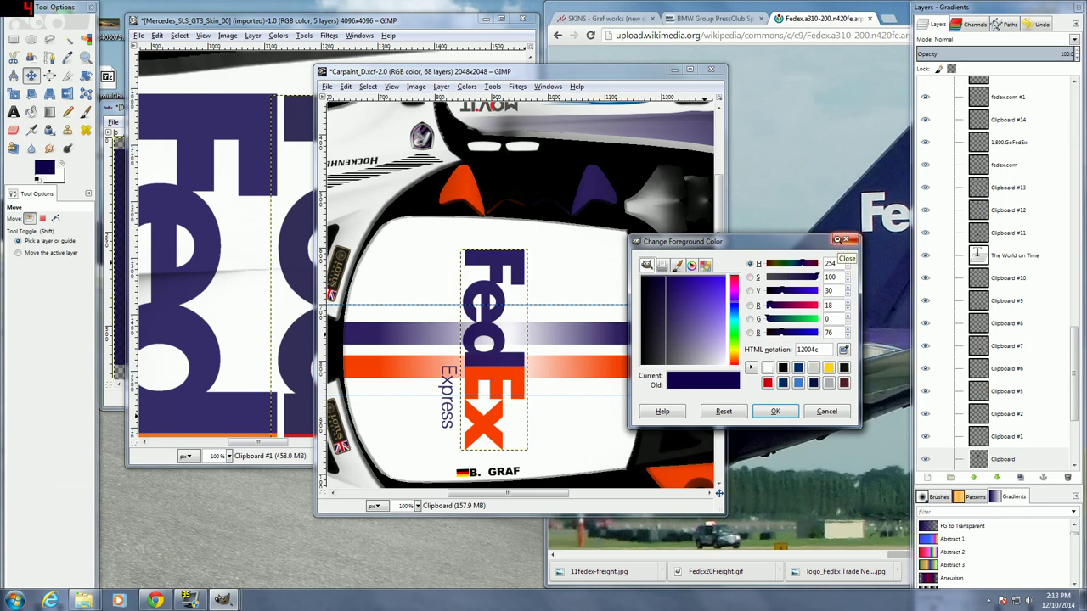
click(838, 241)
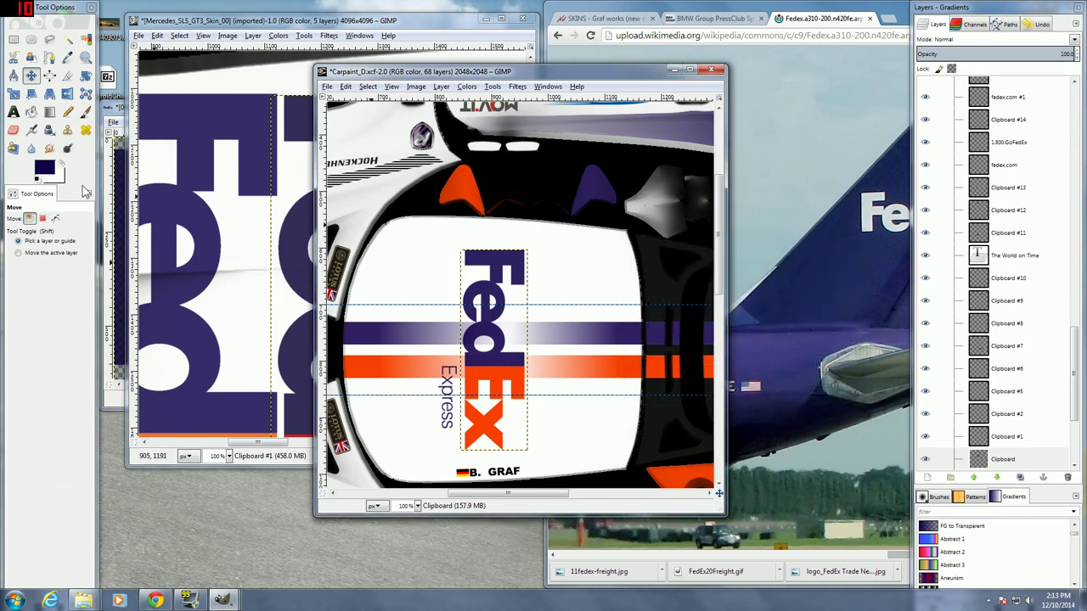
click(68, 56)
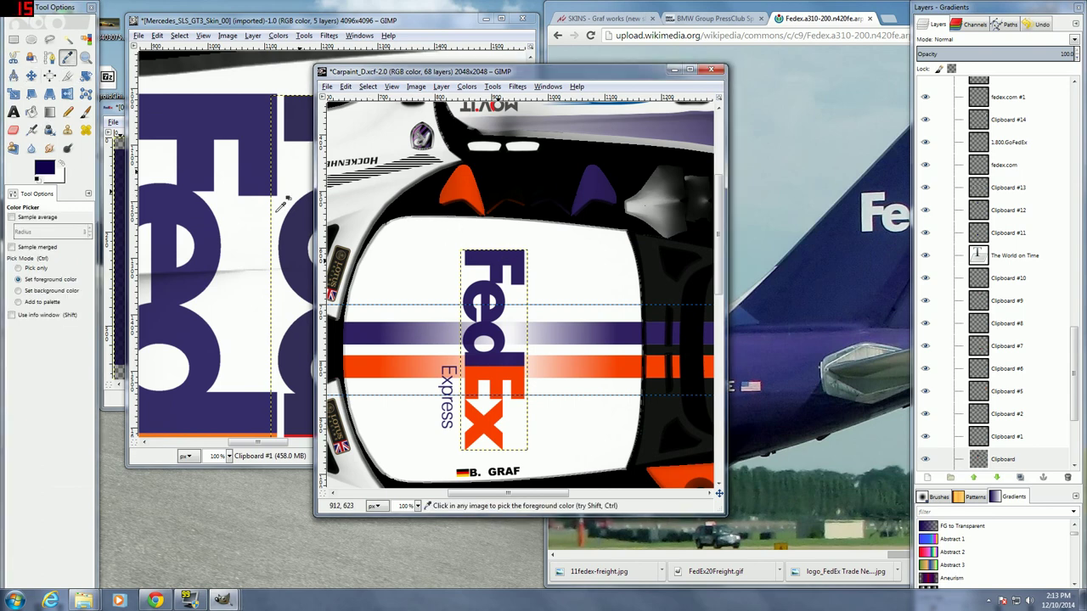
click(46, 169)
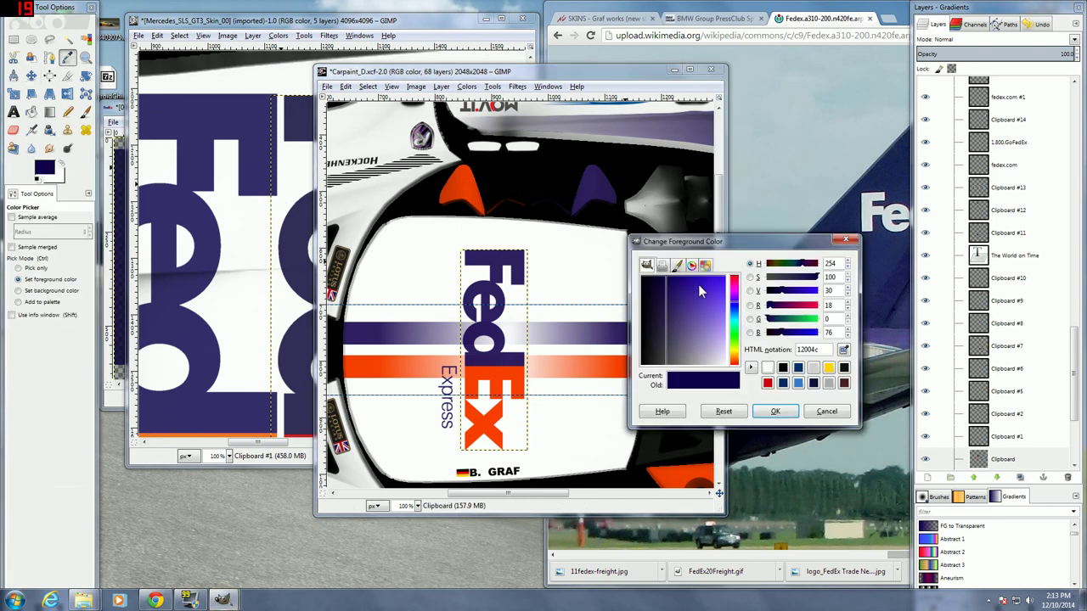
click(847, 266)
click(847, 267)
click(847, 266)
click(847, 268)
click(848, 268)
click(848, 269)
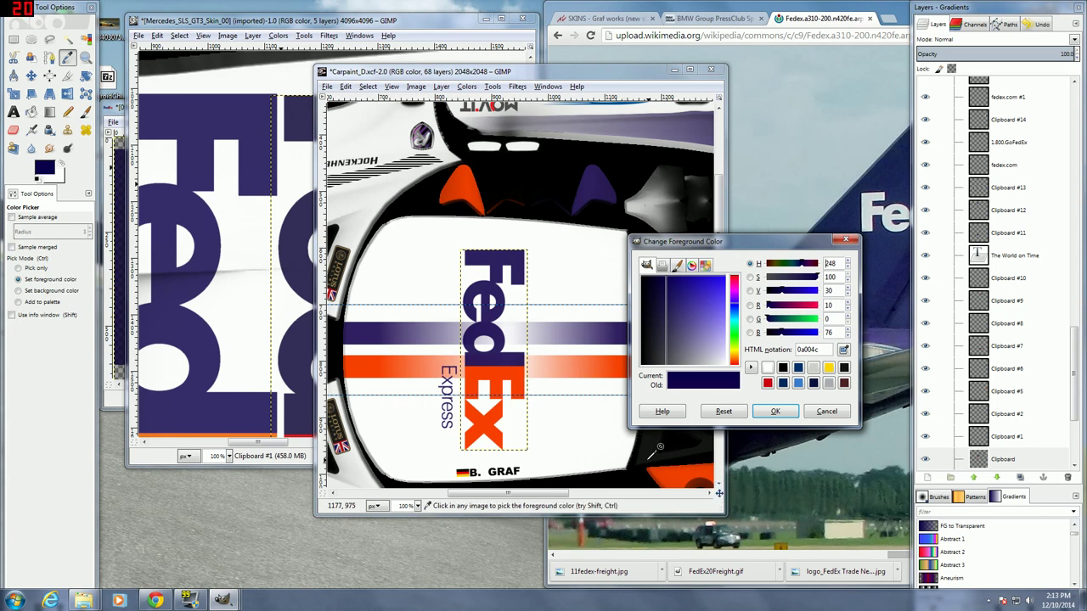
click(32, 111)
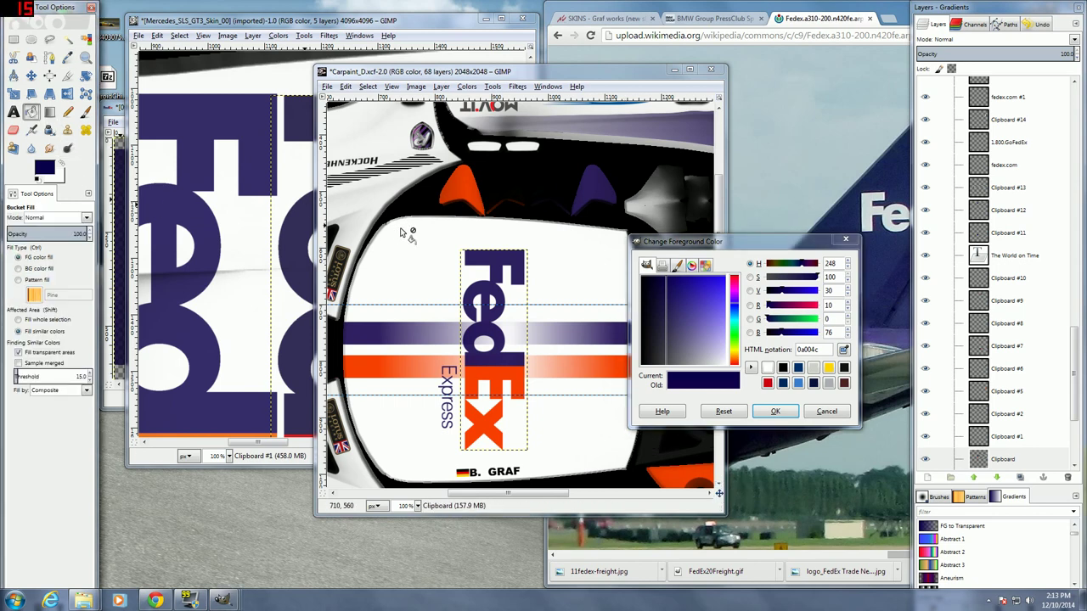
click(497, 255)
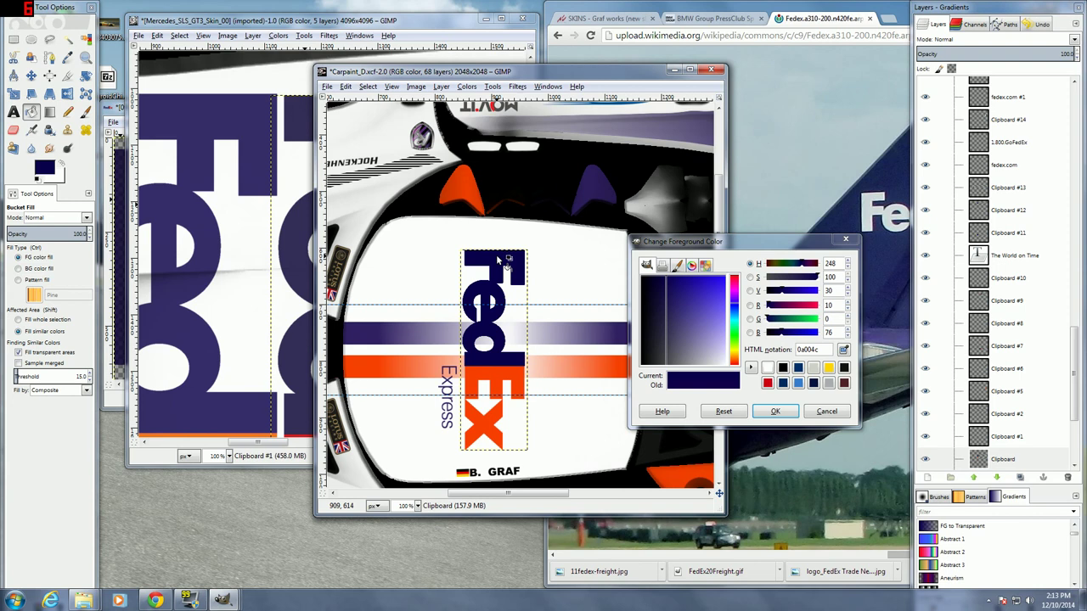
key(ctrl+z)
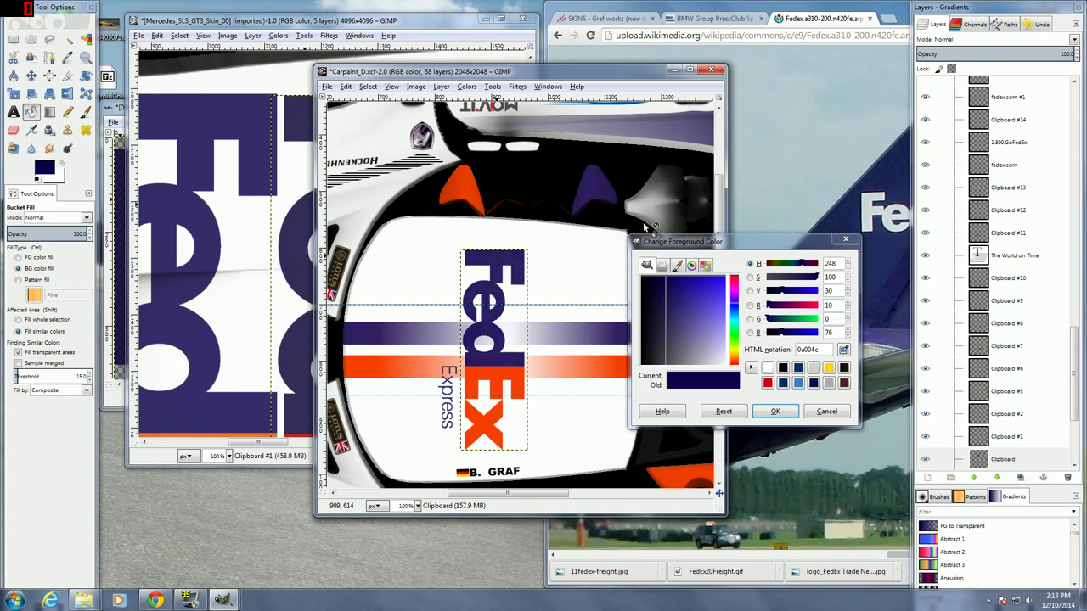
click(1074, 39)
key(Escape)
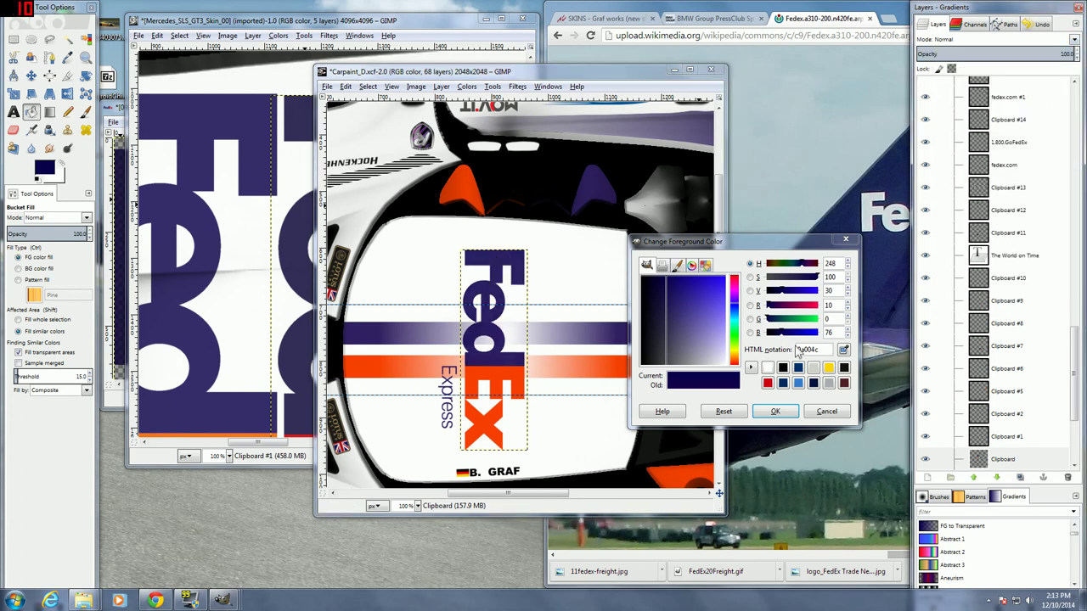
click(828, 412)
click(828, 412)
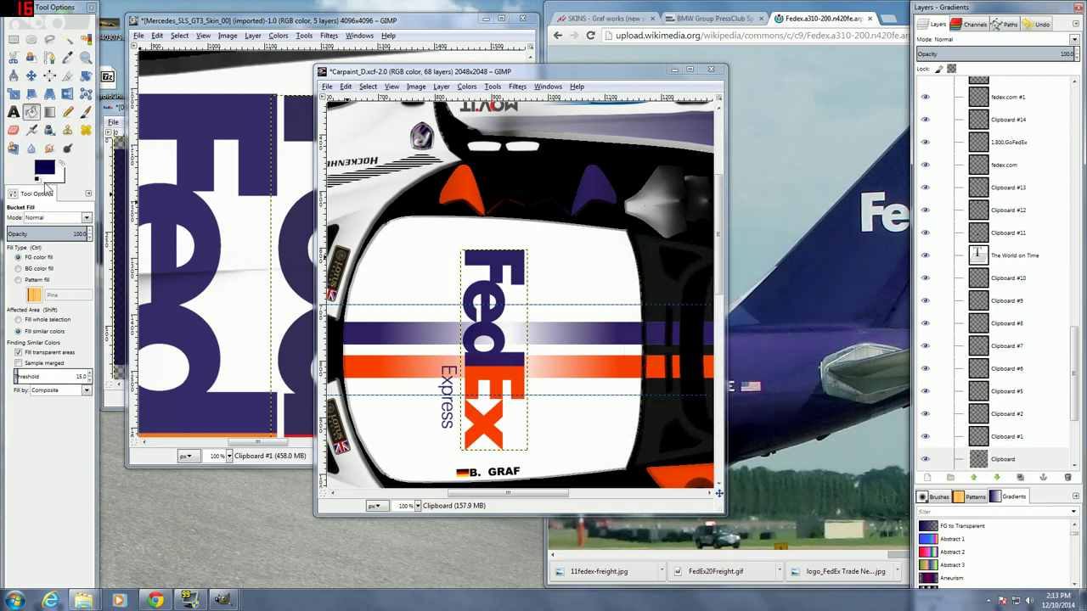
click(44, 168)
click(482, 262)
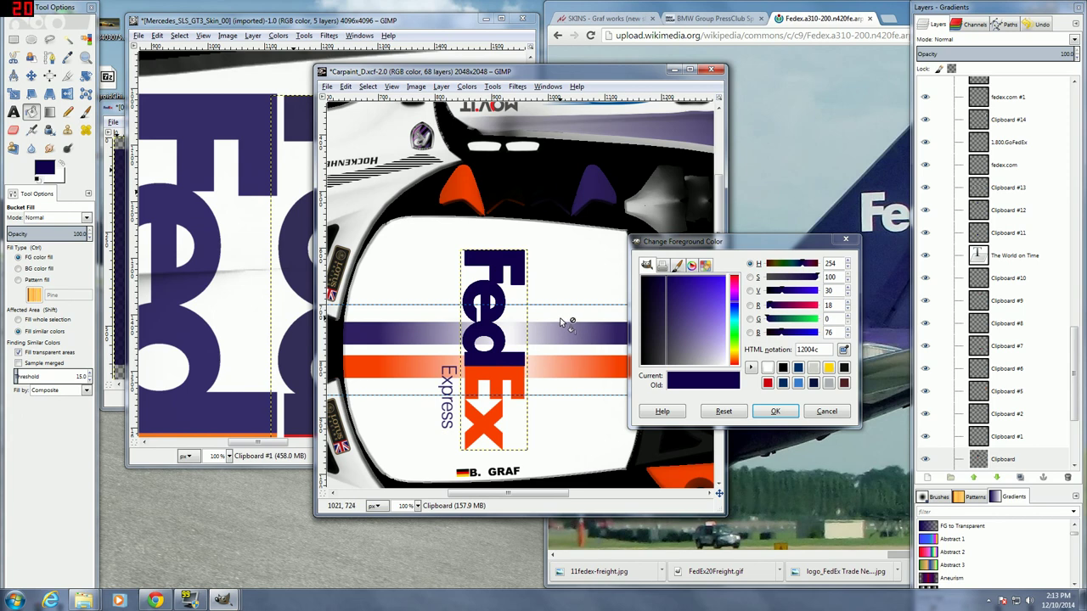
key(ctrl+z)
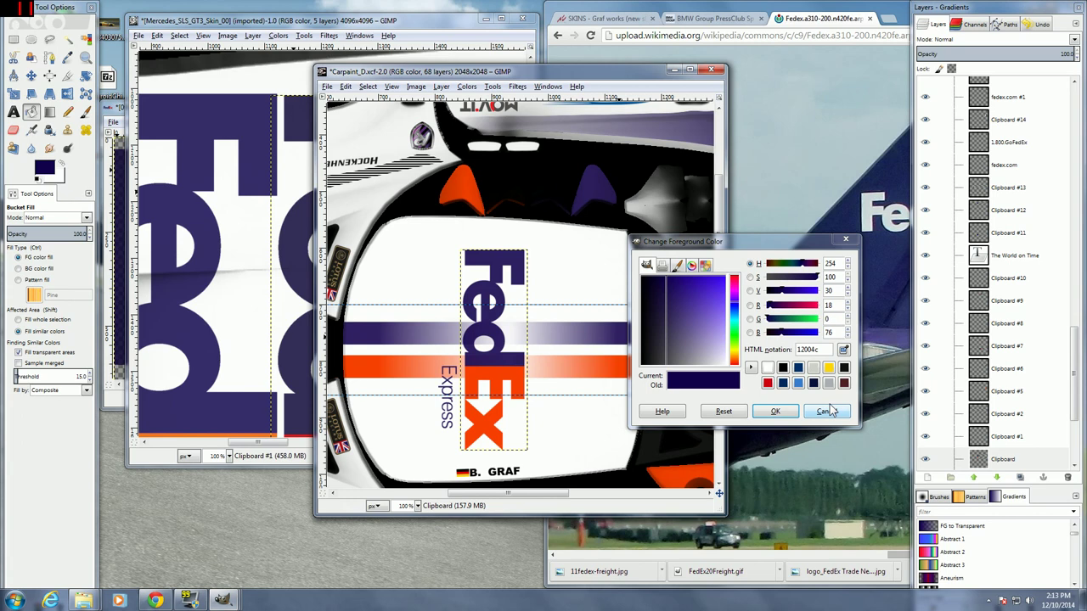
click(829, 411)
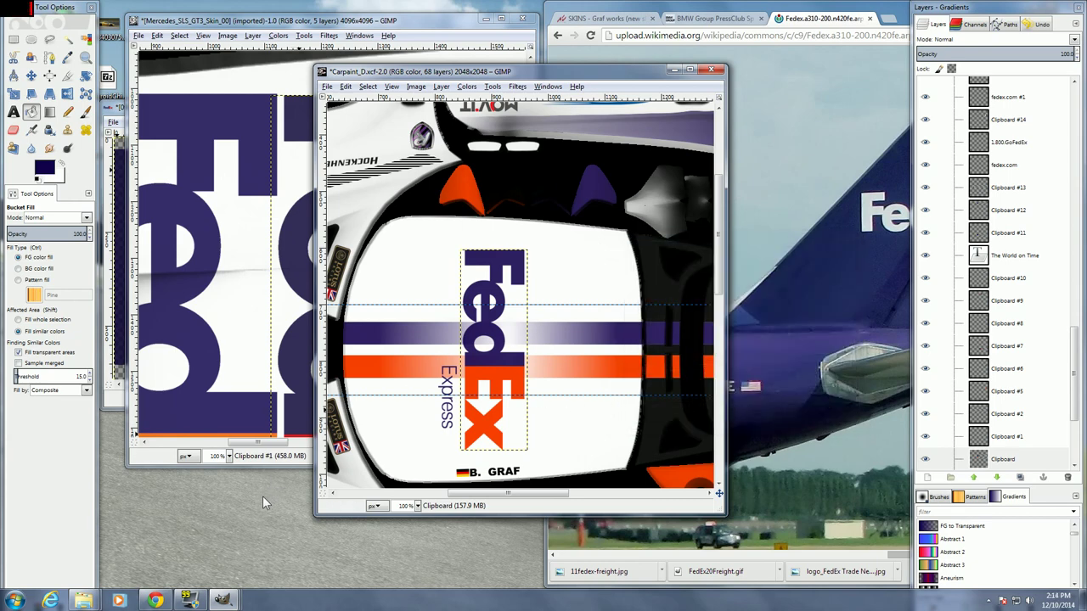
mouse_move(83, 600)
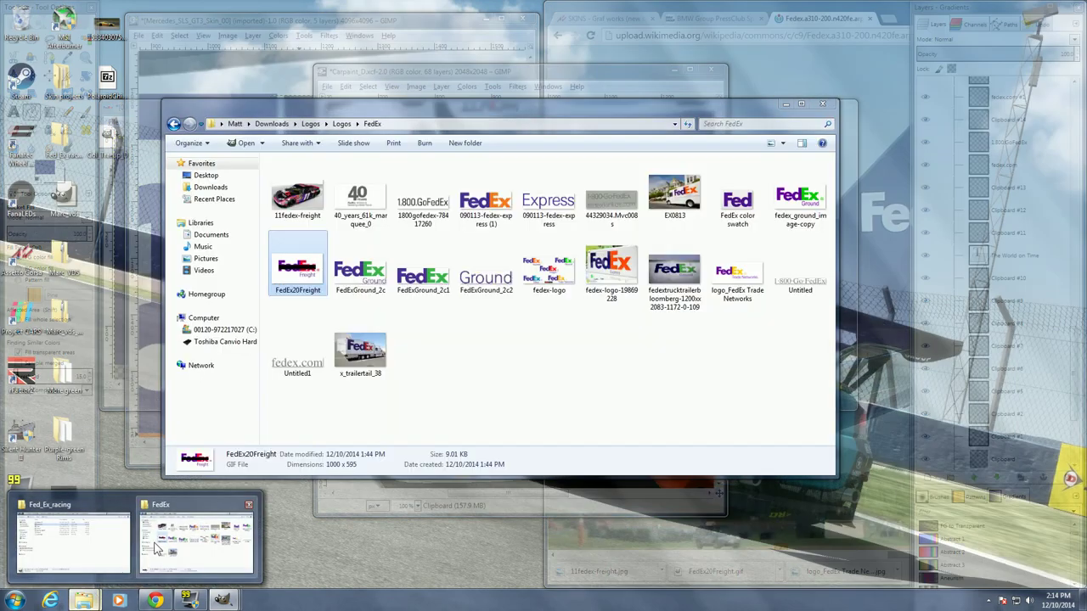
click(156, 547)
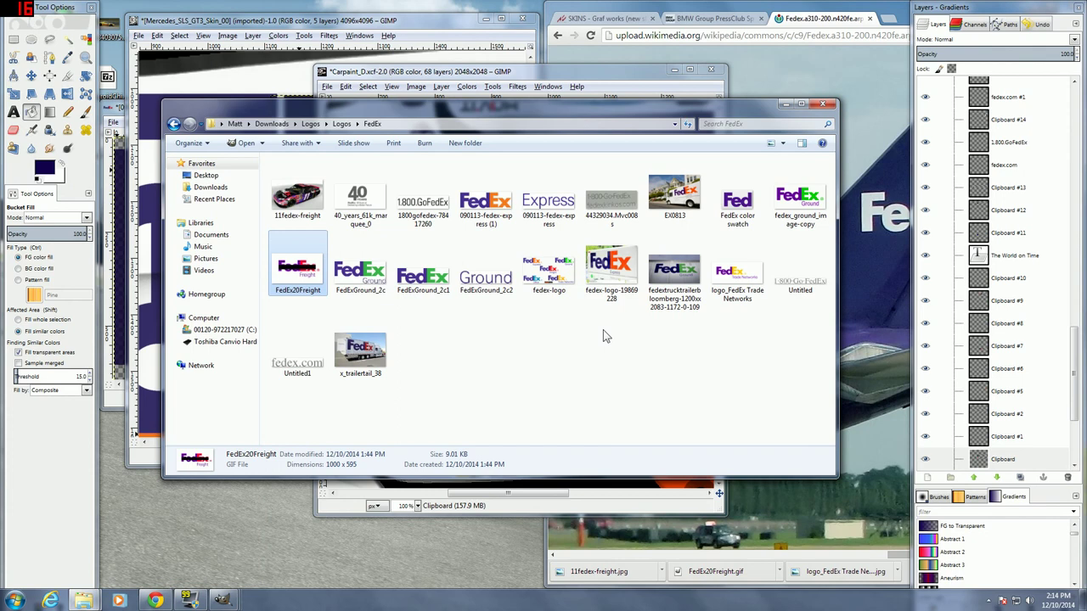
click(823, 106)
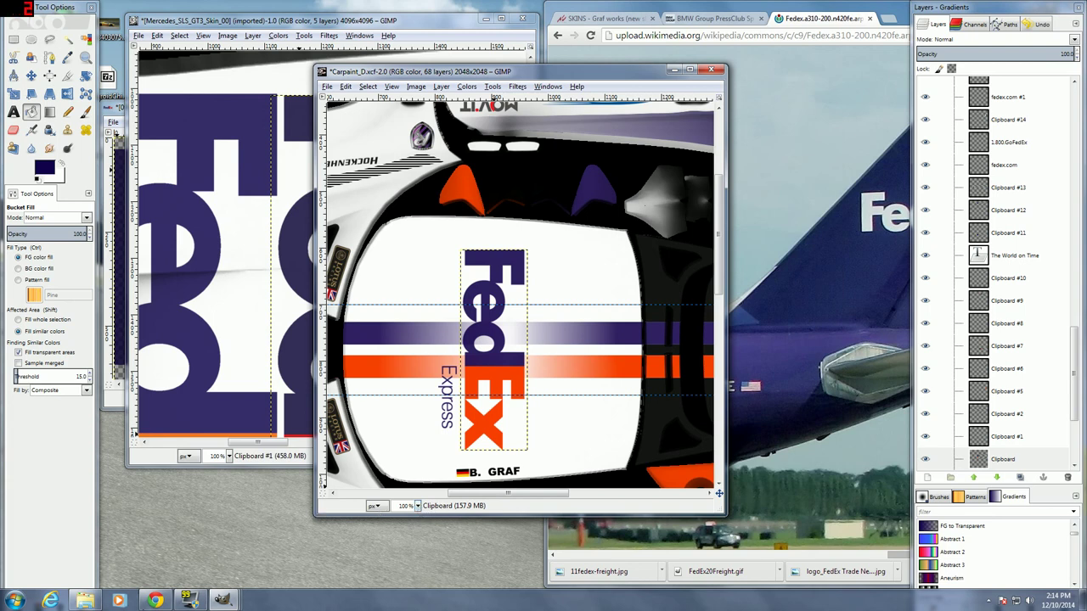
- Navigate from the Fed_Ex_racing skin to the mclaren_mp412c_gt3 skins folder
click(98, 601)
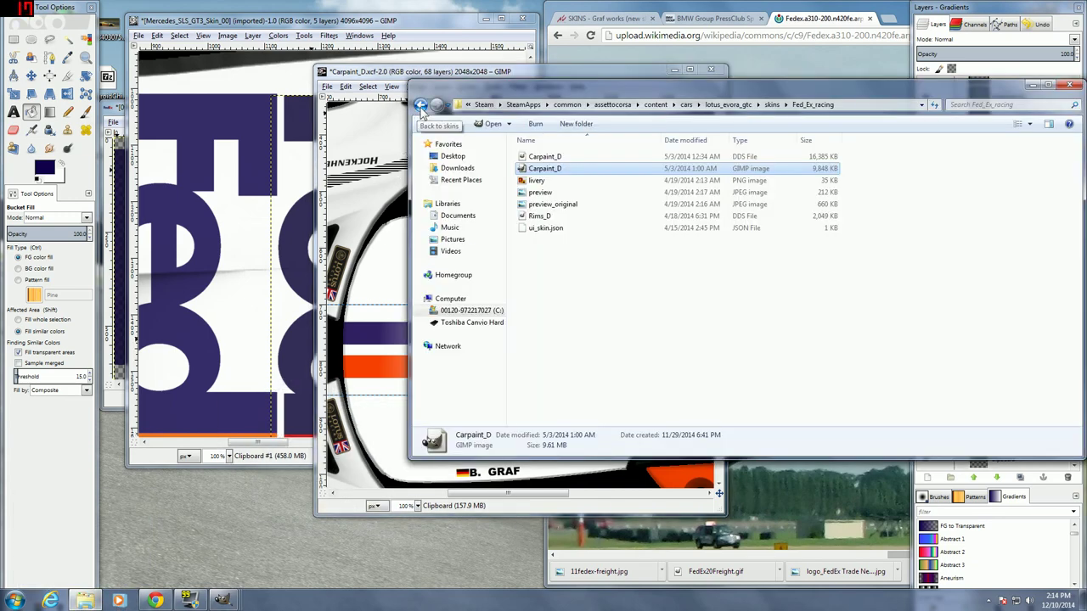
click(421, 105)
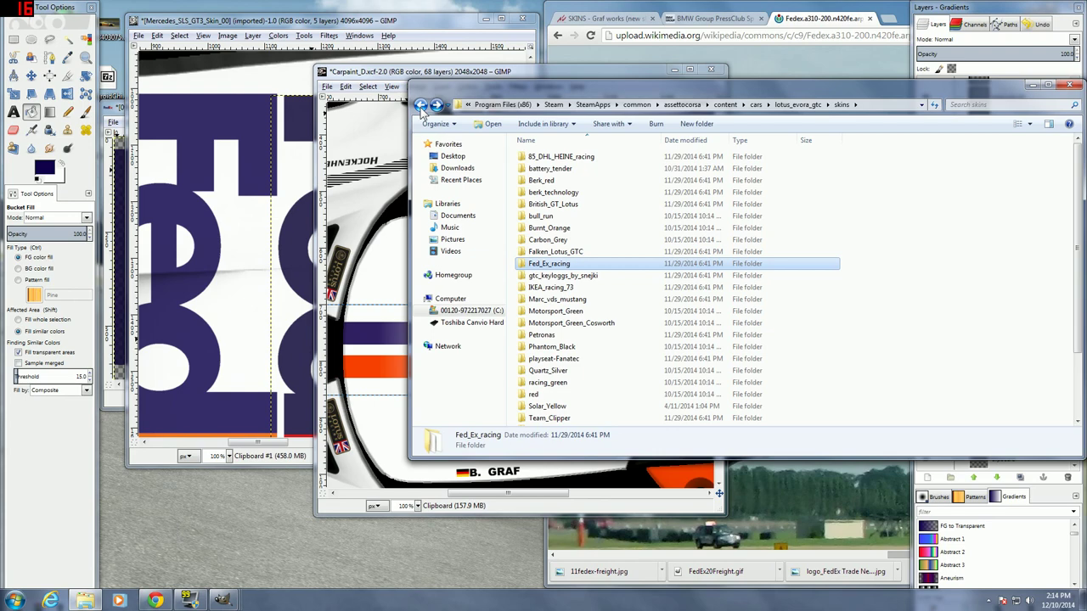
click(421, 105)
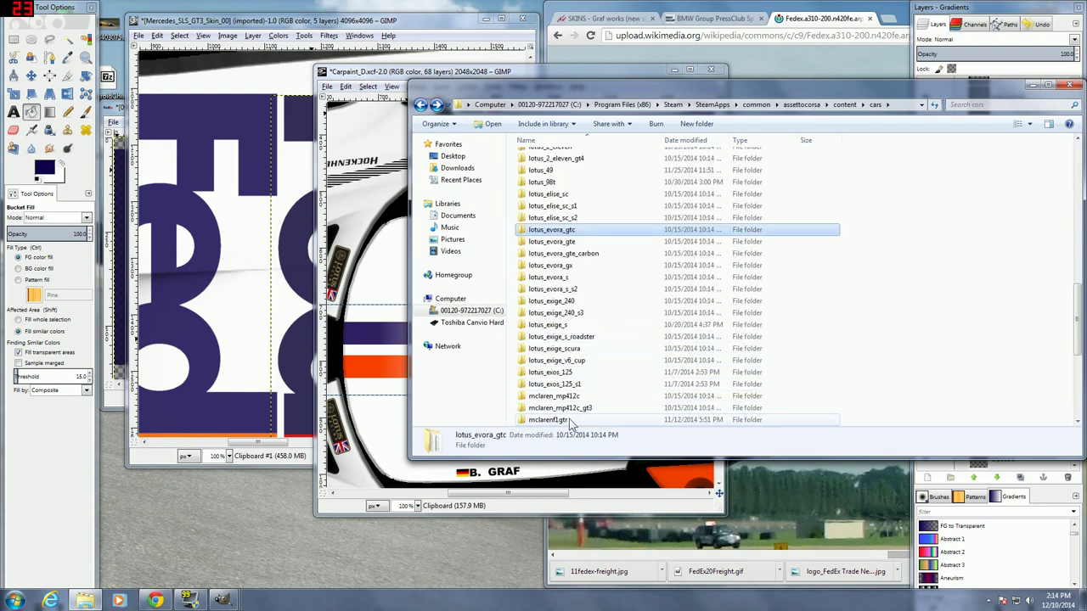
double_click(571, 408)
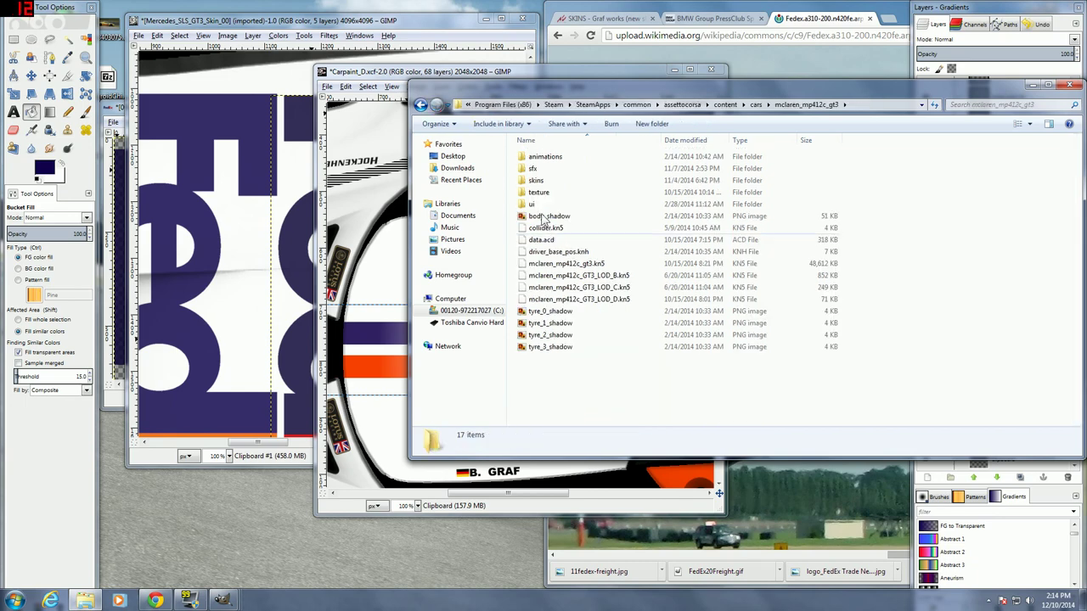
click(536, 180)
double_click(535, 180)
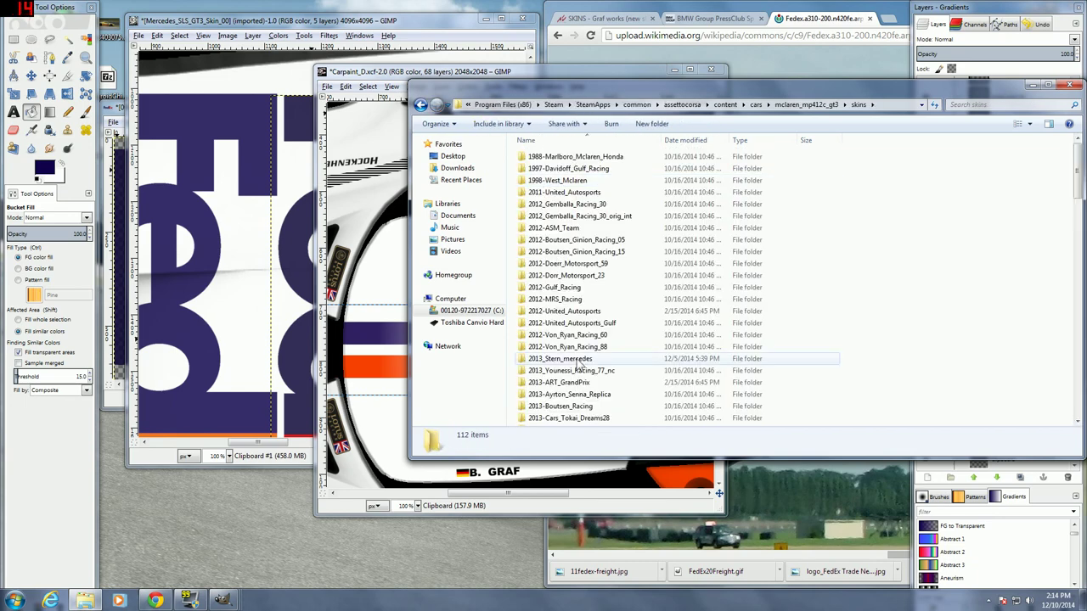
- Scroll through the 112 mclaren_mp412c_gt3 skin folders
scroll(603, 363, down, 2)
scroll(620, 363, down, 3)
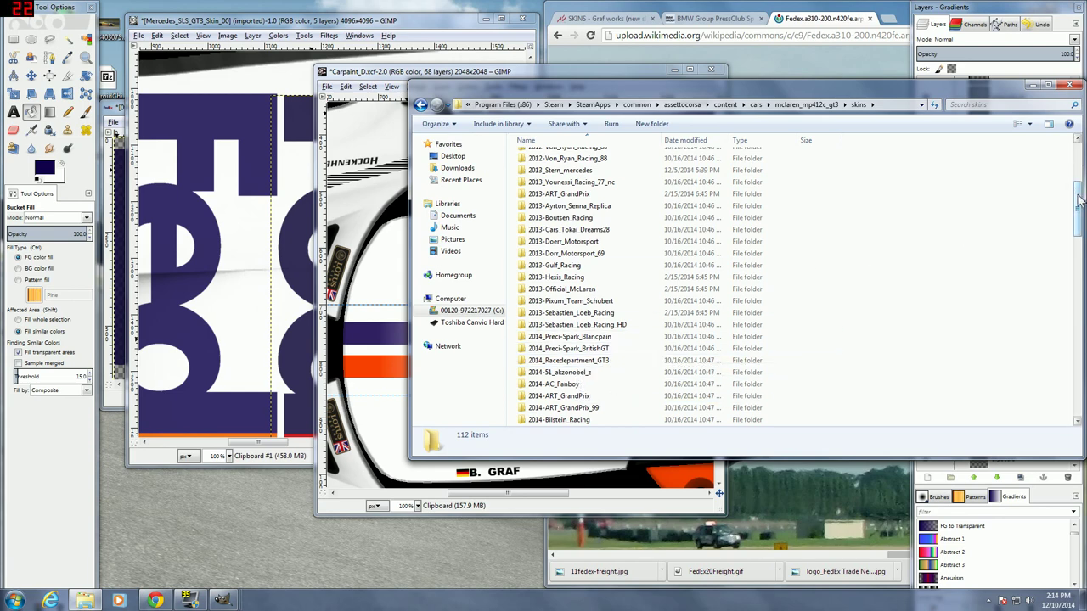
drag(1079, 199, 1076, 310)
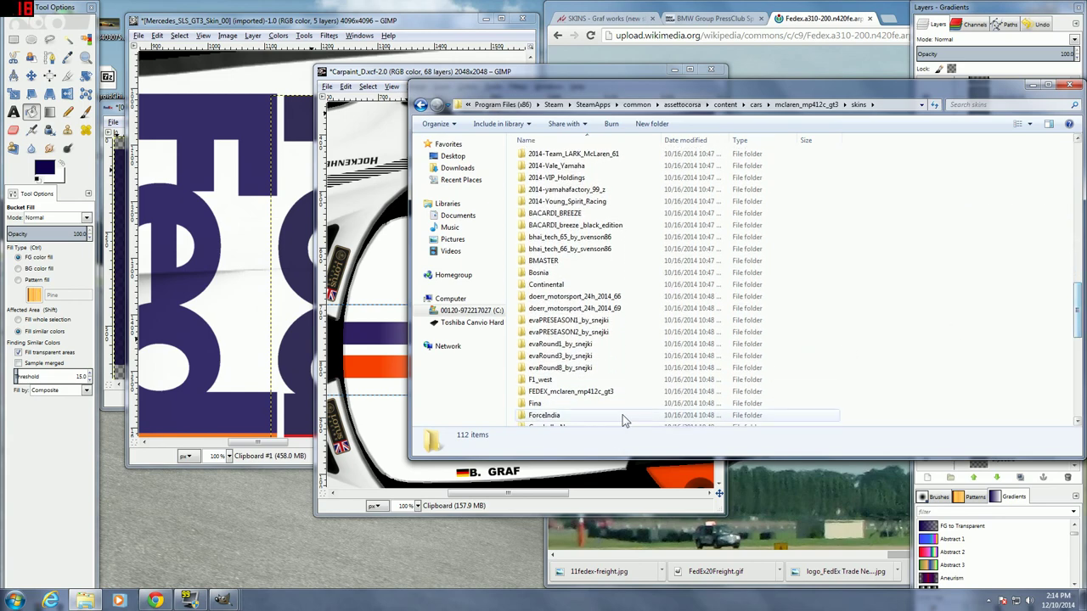
drag(1080, 422, 1079, 422)
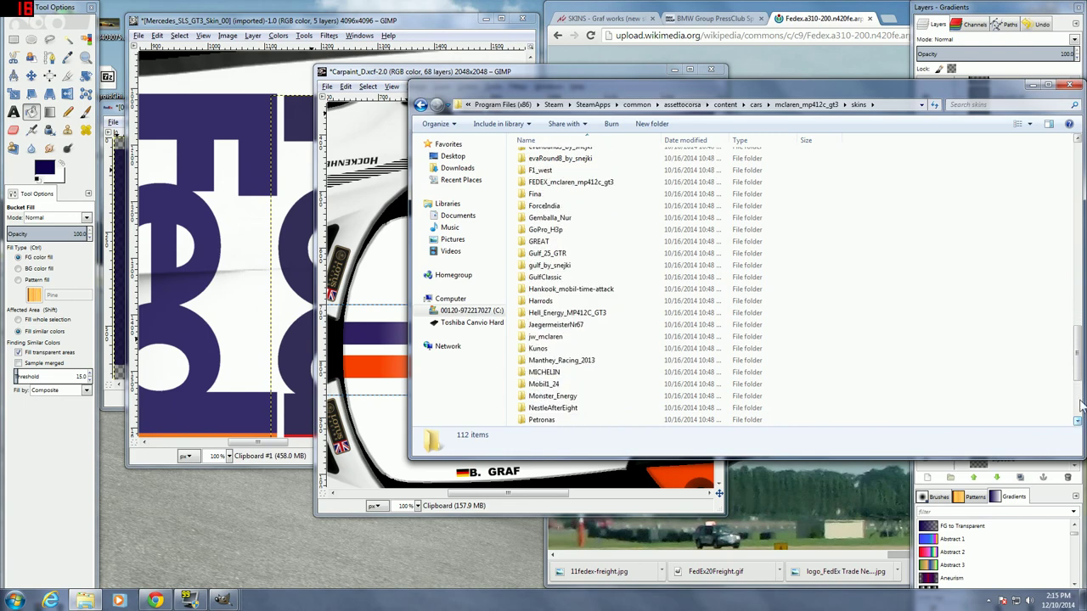
drag(1079, 378, 1080, 288)
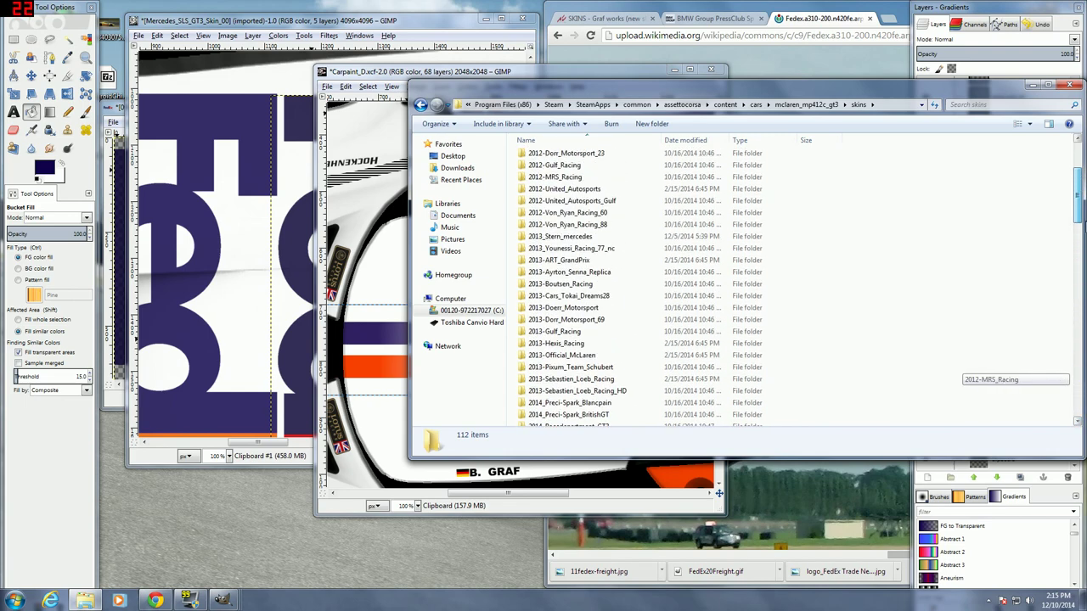
drag(1080, 217, 1084, 263)
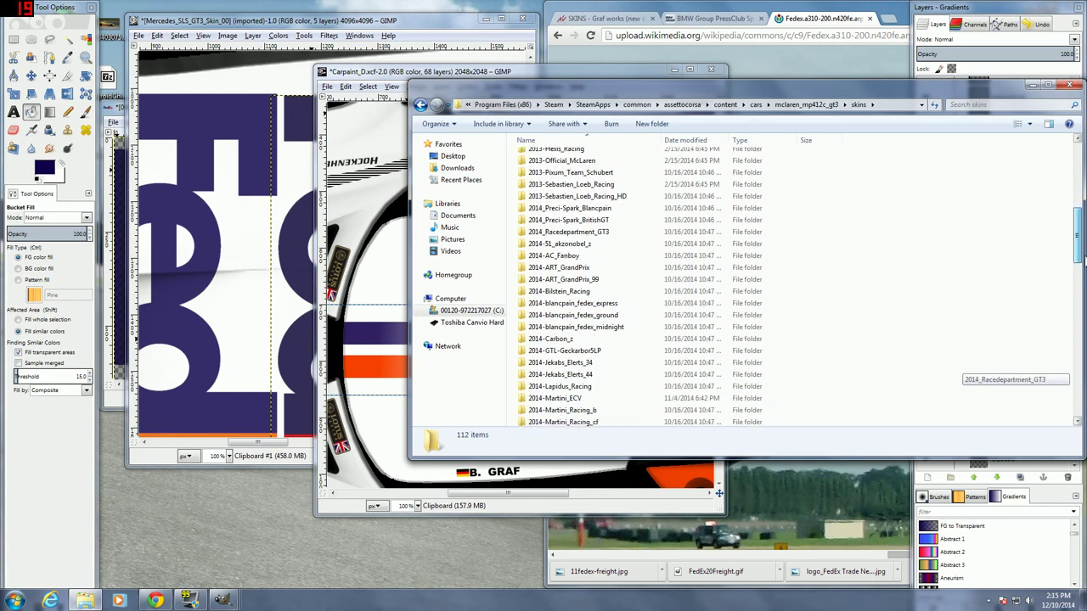
drag(1083, 264, 1082, 188)
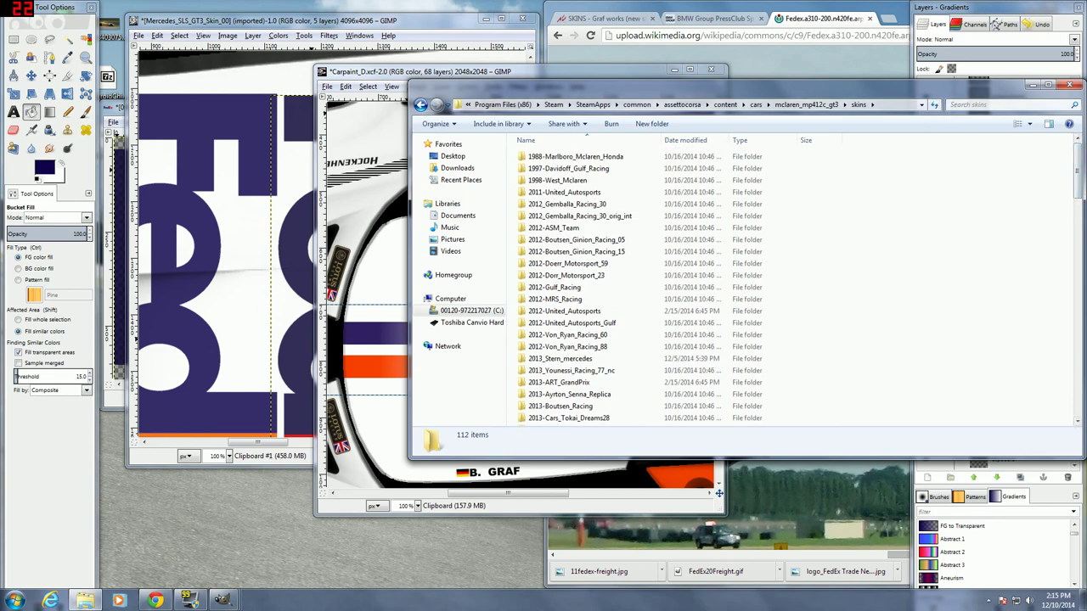
- Find the 2014-blancpain_fedex_midnight skin and open its SKIN_00 texture in GIMP
click(998, 105)
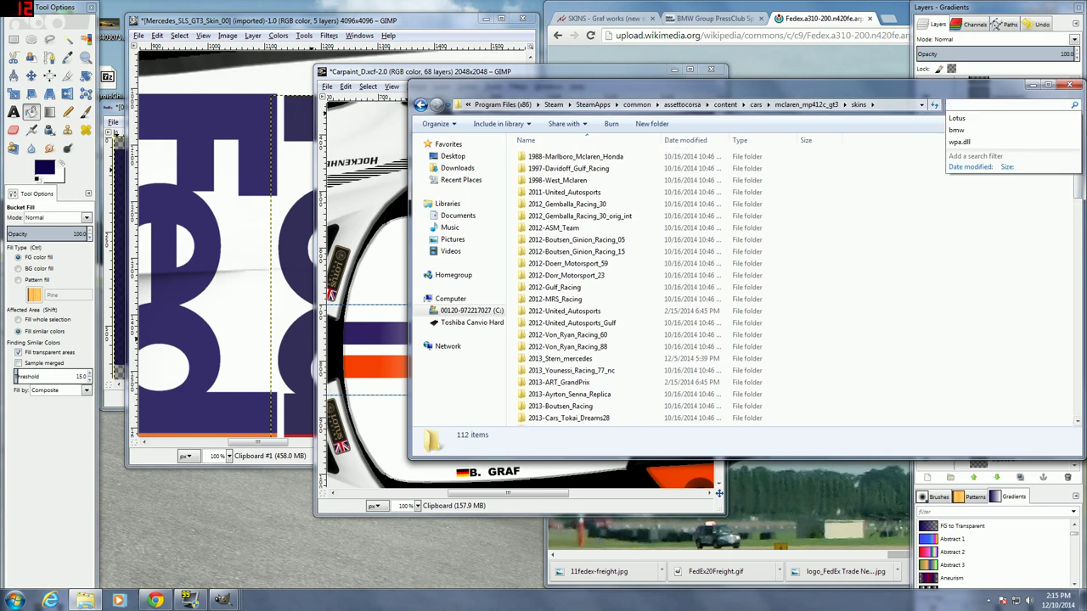
text(fede)
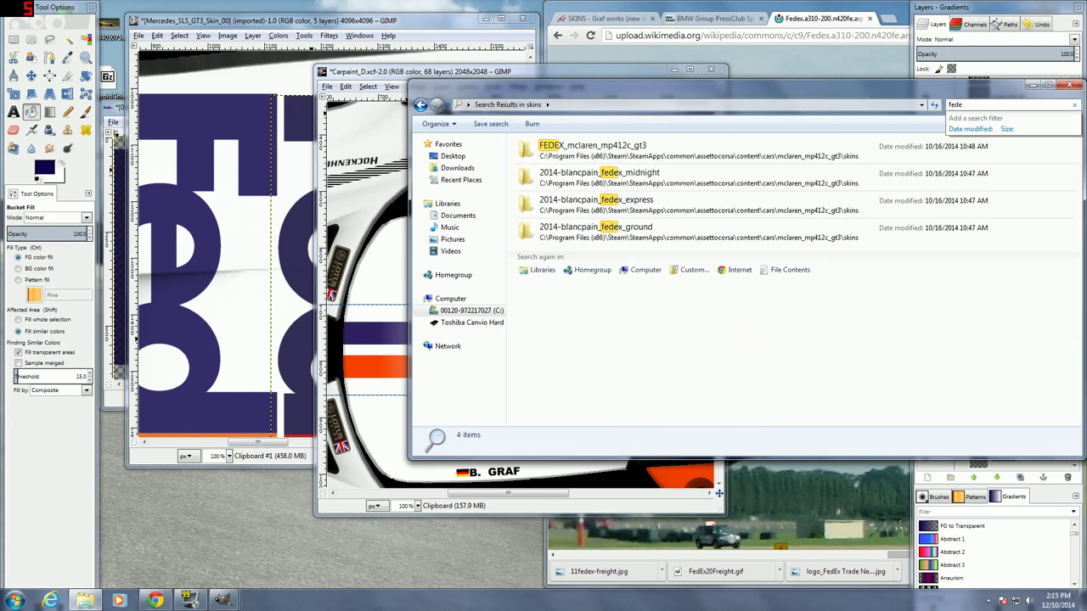
click(420, 105)
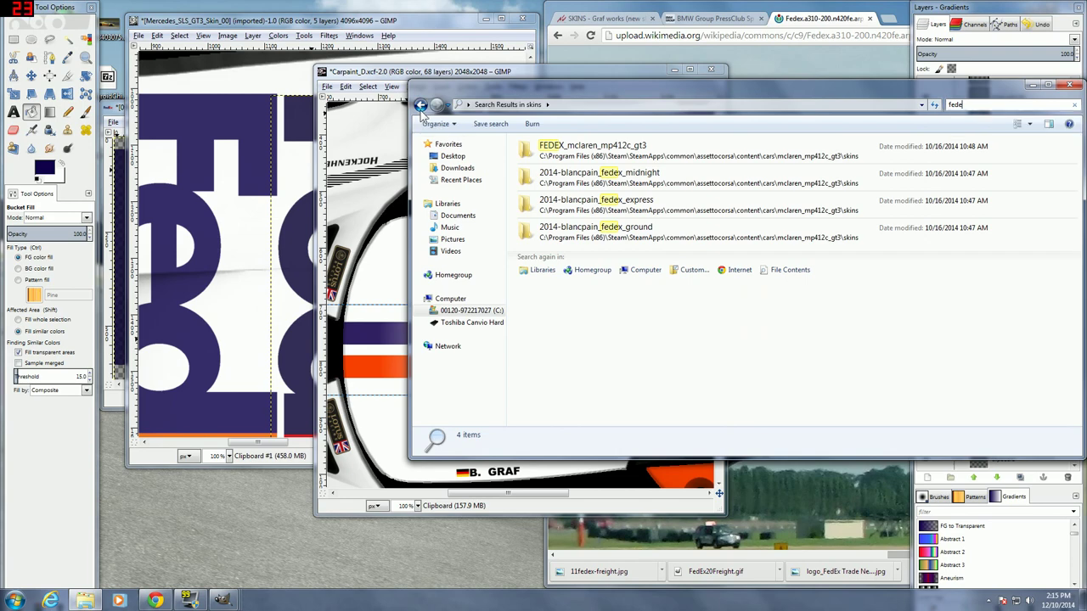
click(514, 329)
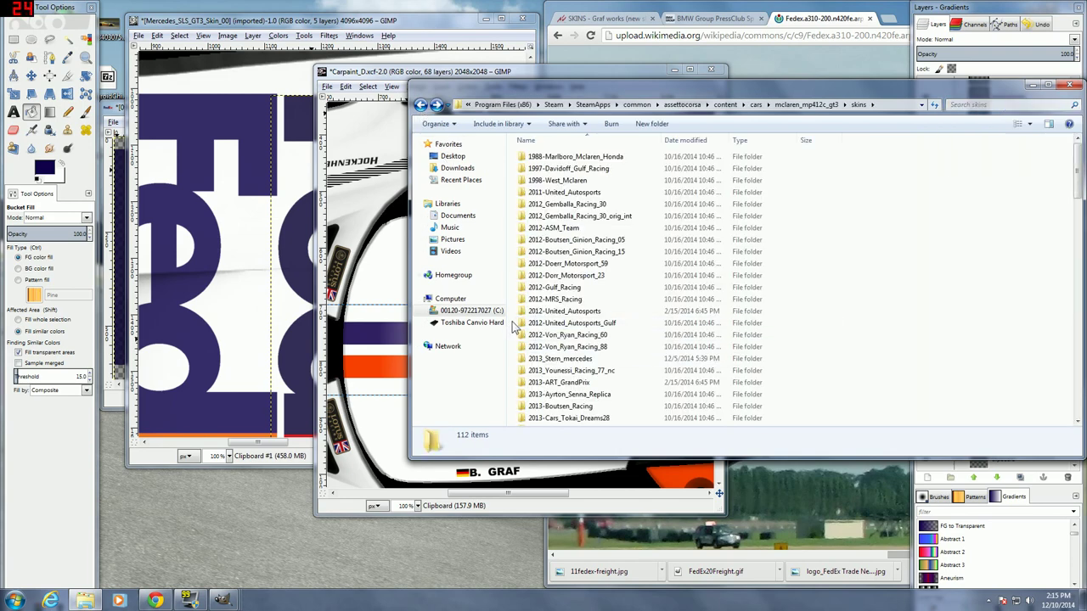
scroll(516, 331, down, 5)
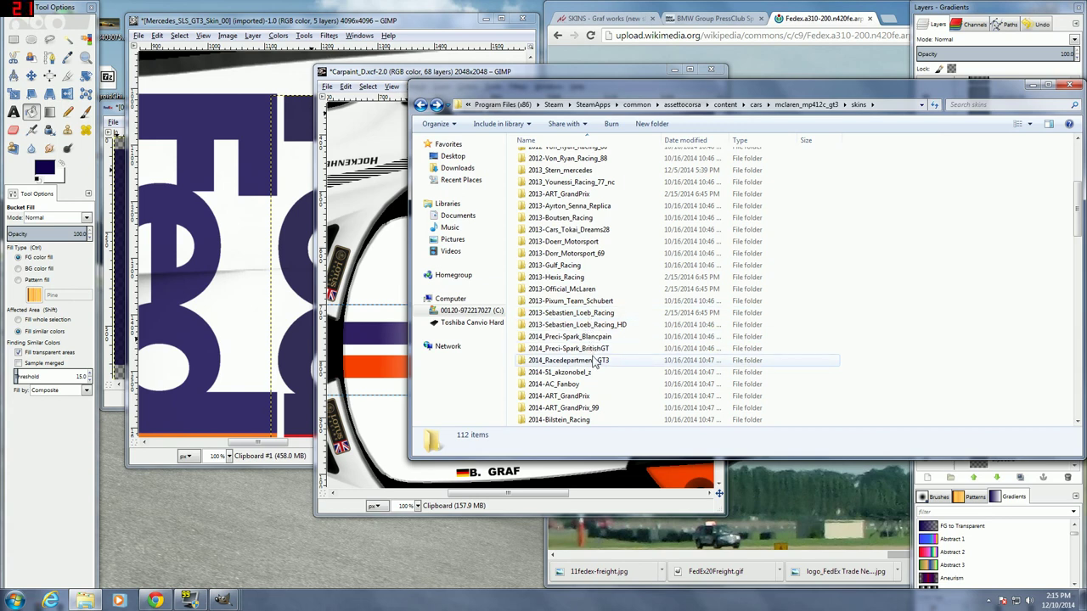
scroll(594, 361, down, 3)
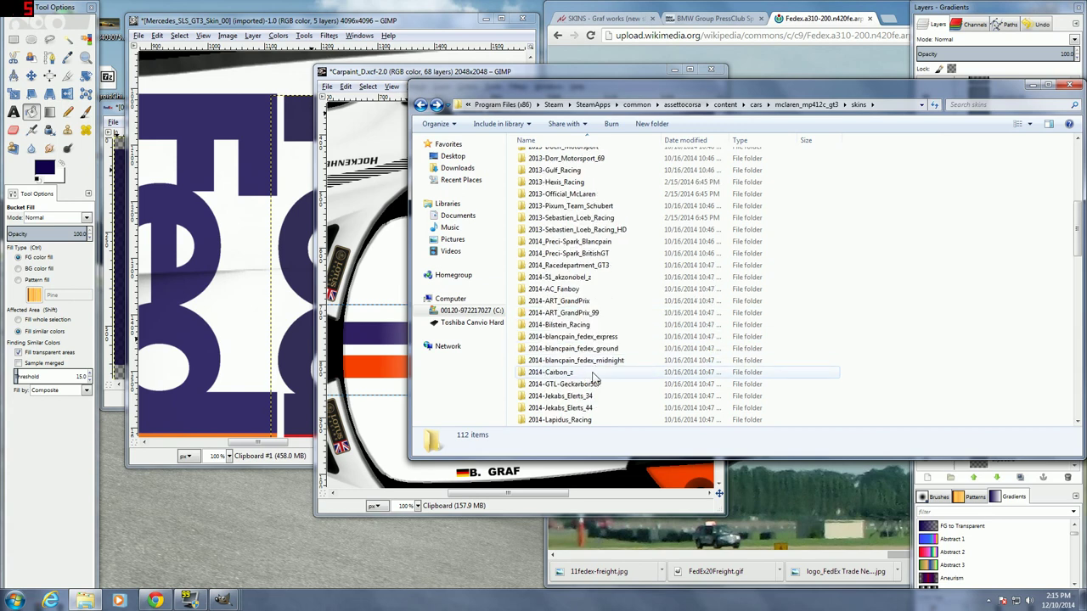
double_click(590, 361)
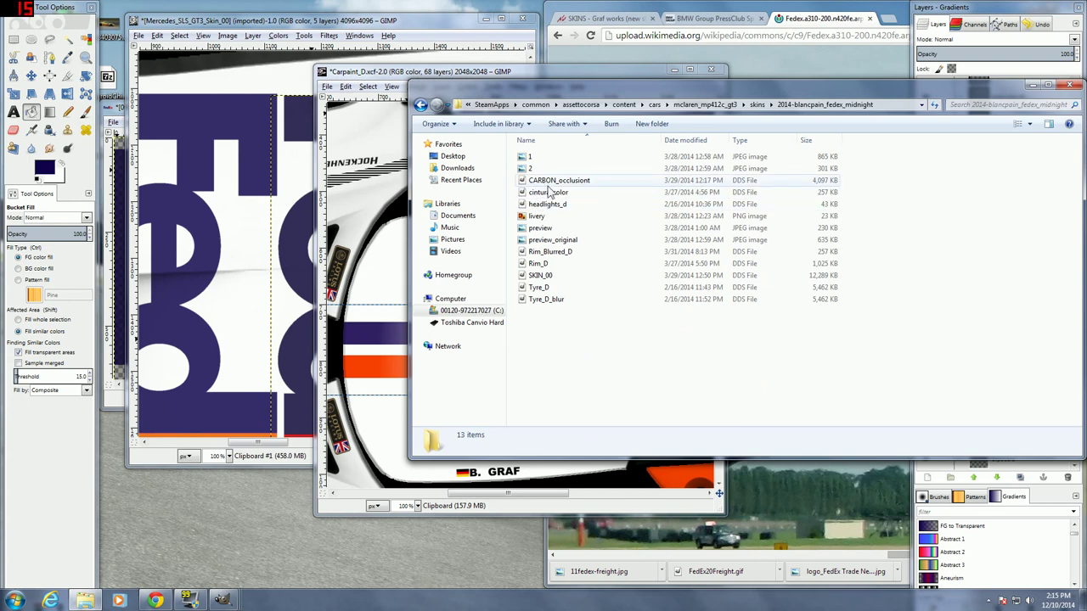
double_click(553, 277)
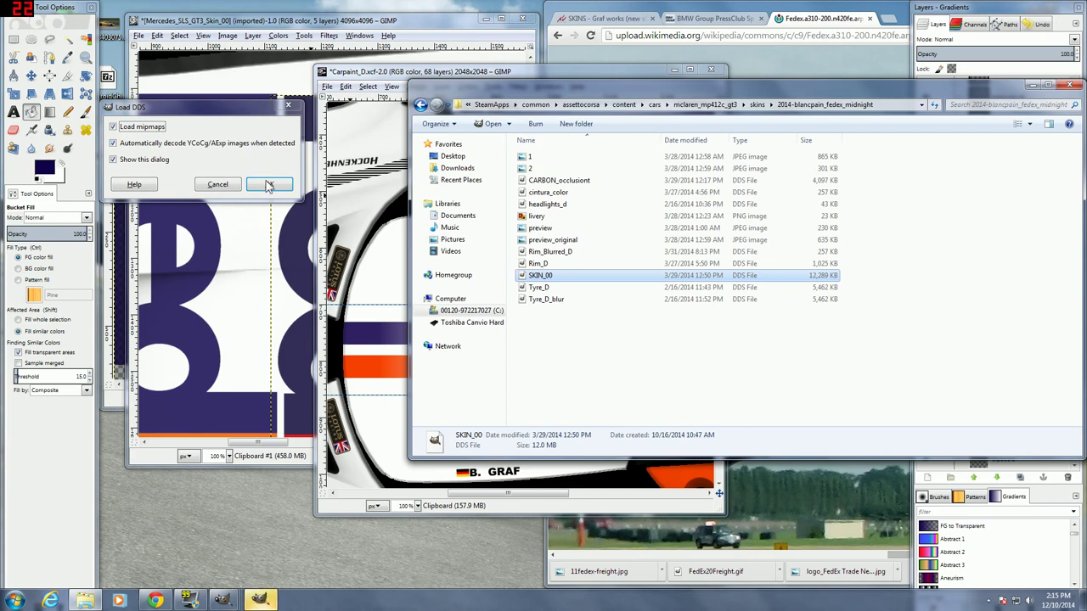
- Load SKIN_00.dds and view its FedEx logo at 100% zoom
click(268, 185)
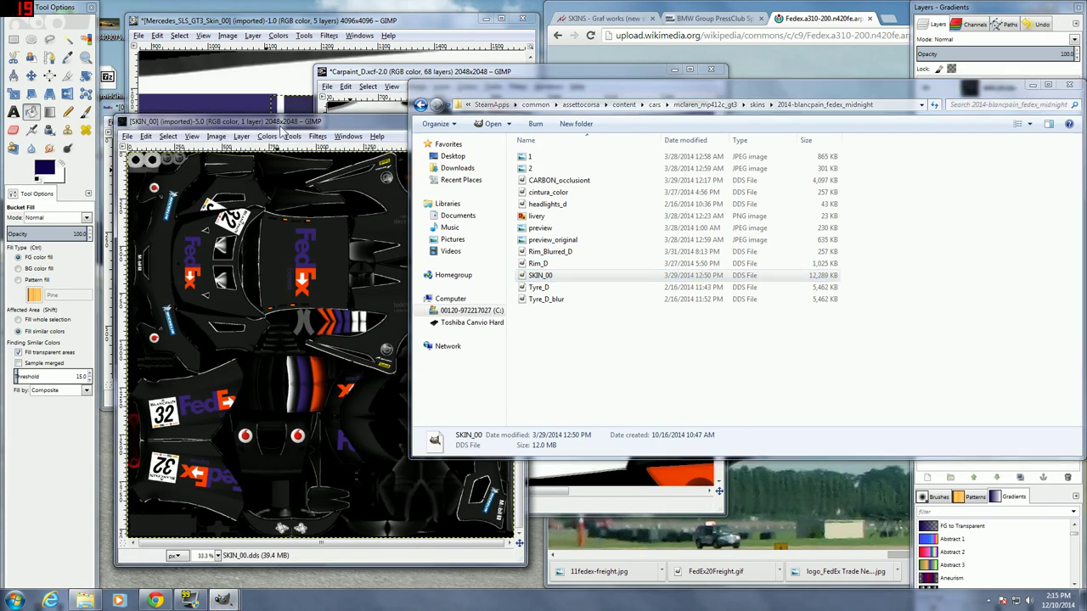
click(1033, 85)
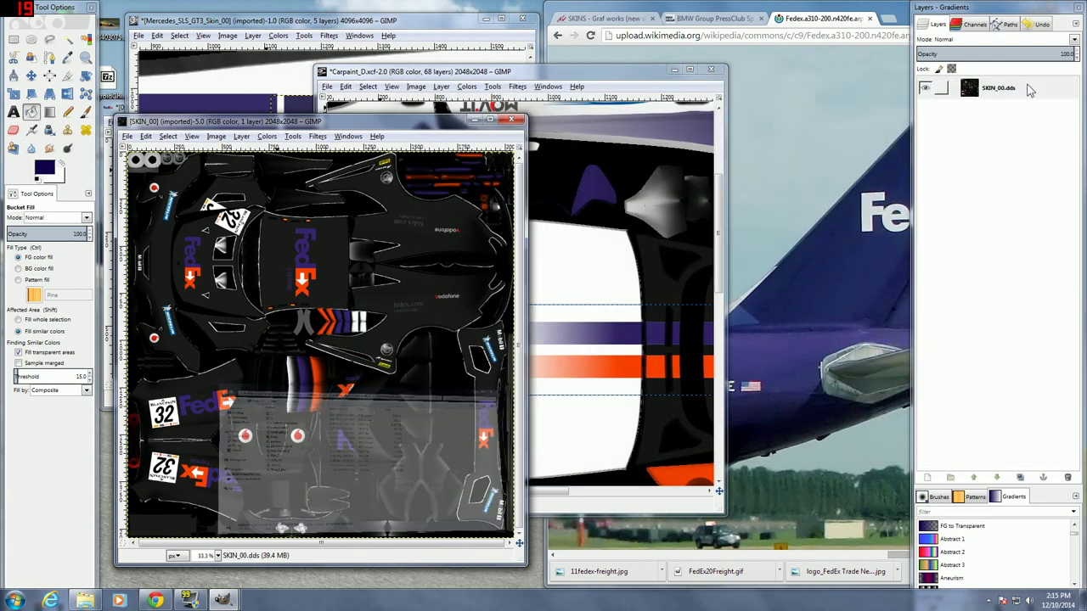
drag(552, 77, 635, 81)
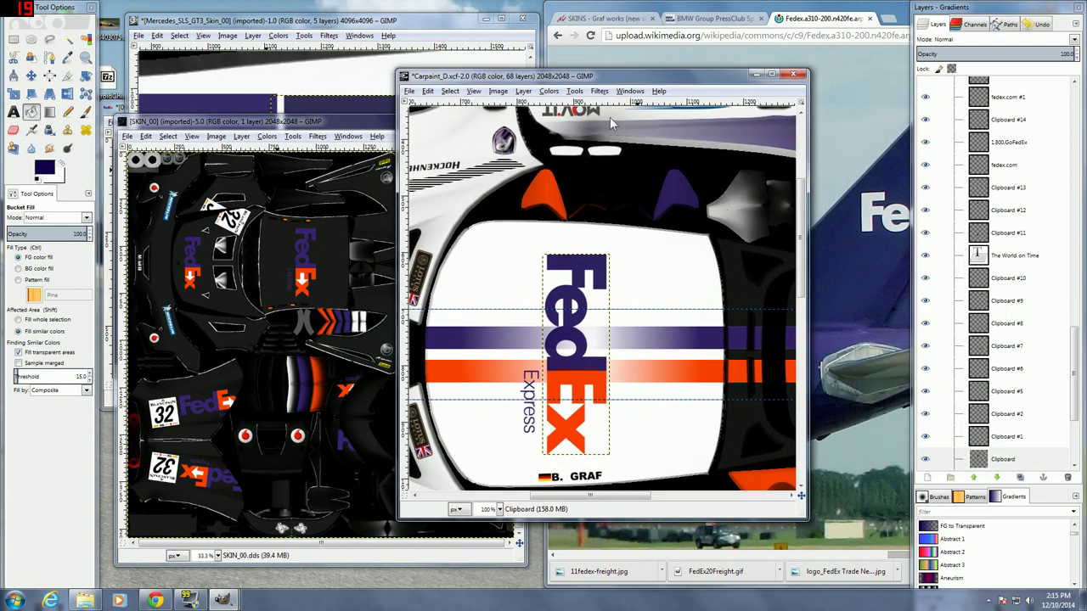
click(216, 554)
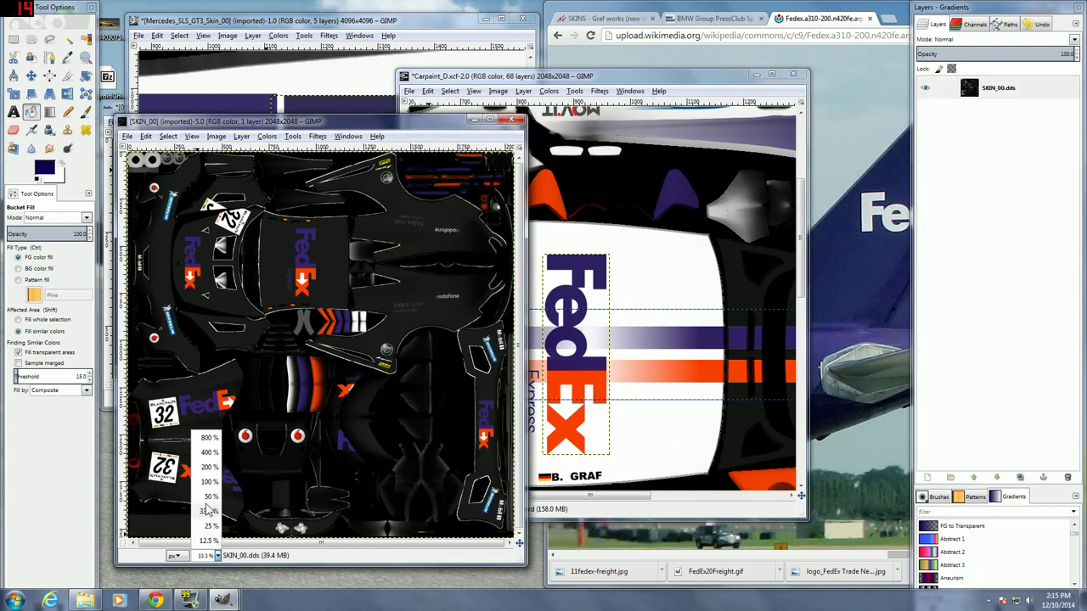
click(209, 482)
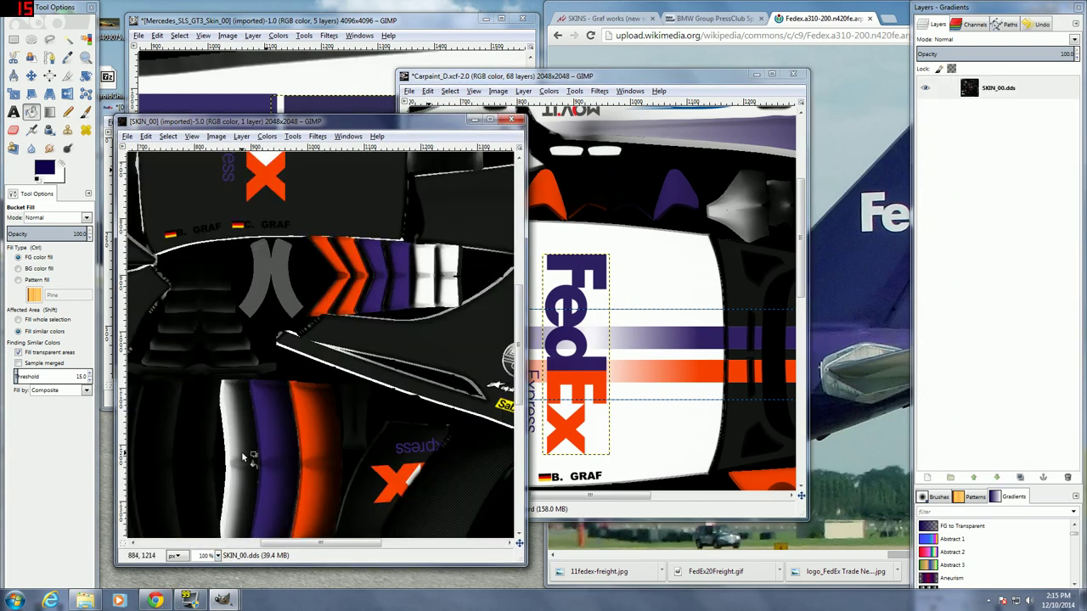
scroll(246, 458, up, 5)
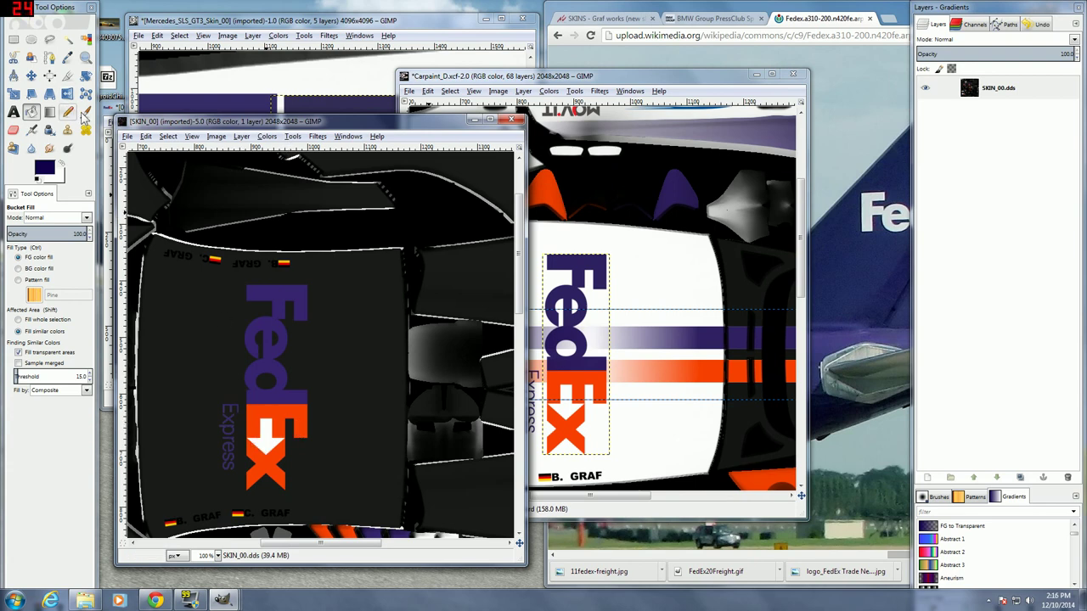
- Sample the FedEx purple from the SKIN_00 lettering and lower its hue to 249, giving foreground 2f246f
click(67, 57)
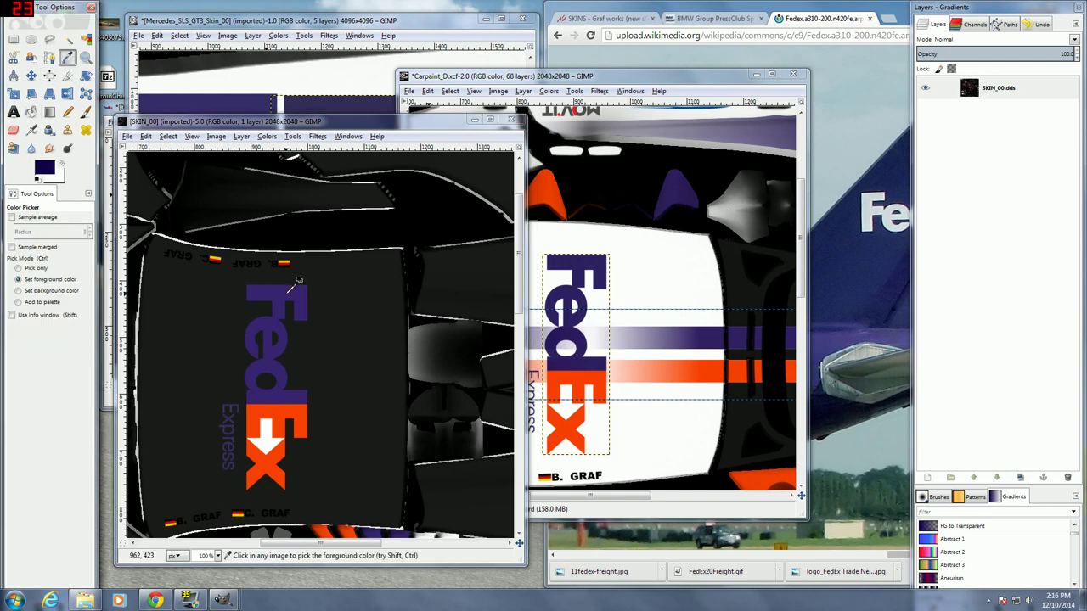
click(290, 288)
click(44, 168)
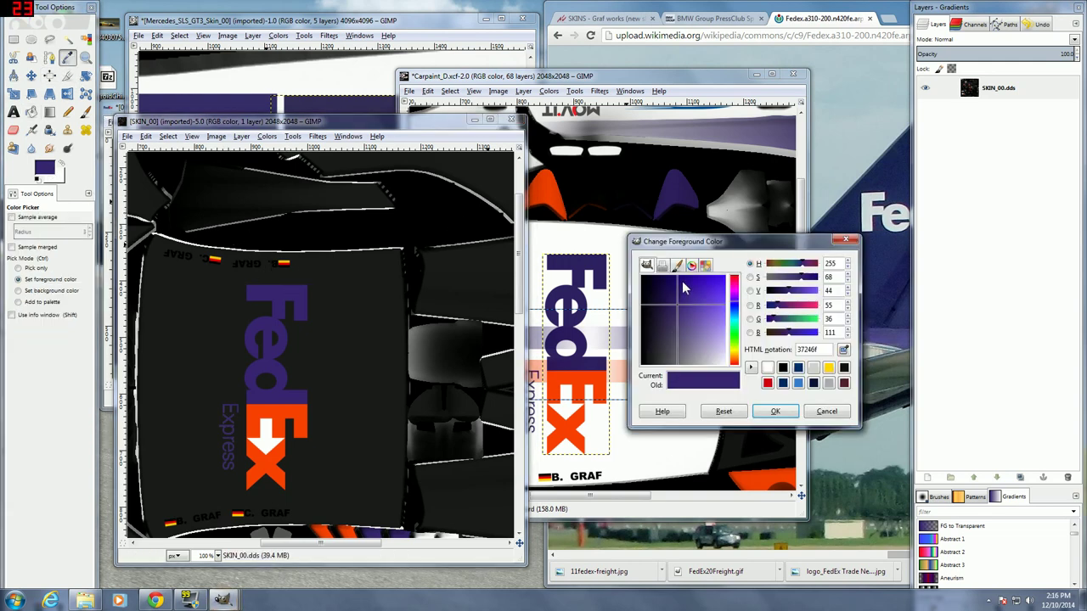
click(848, 268)
click(848, 267)
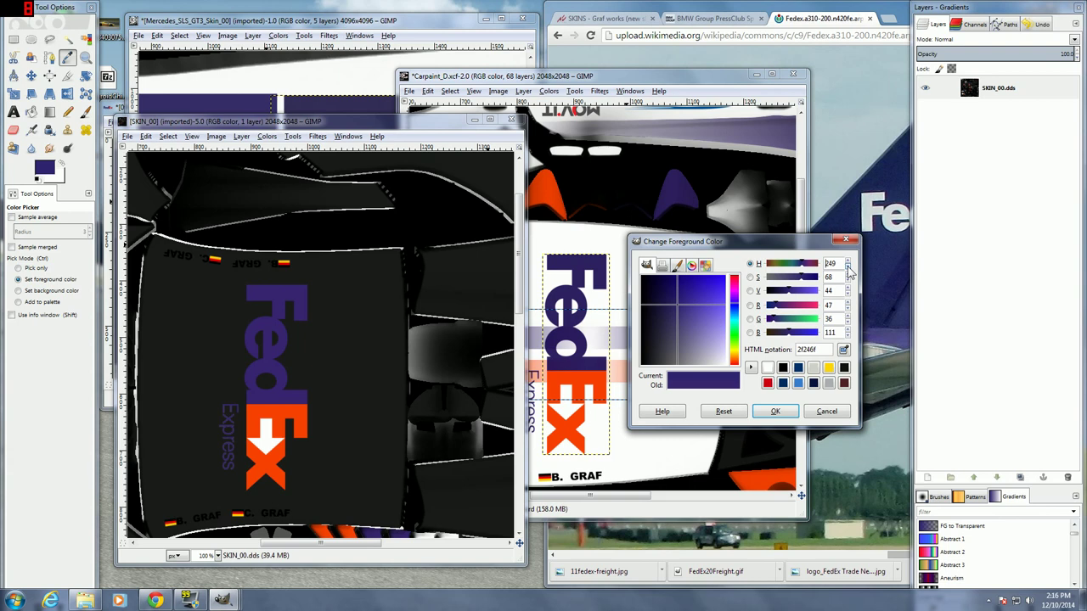
click(847, 267)
click(775, 412)
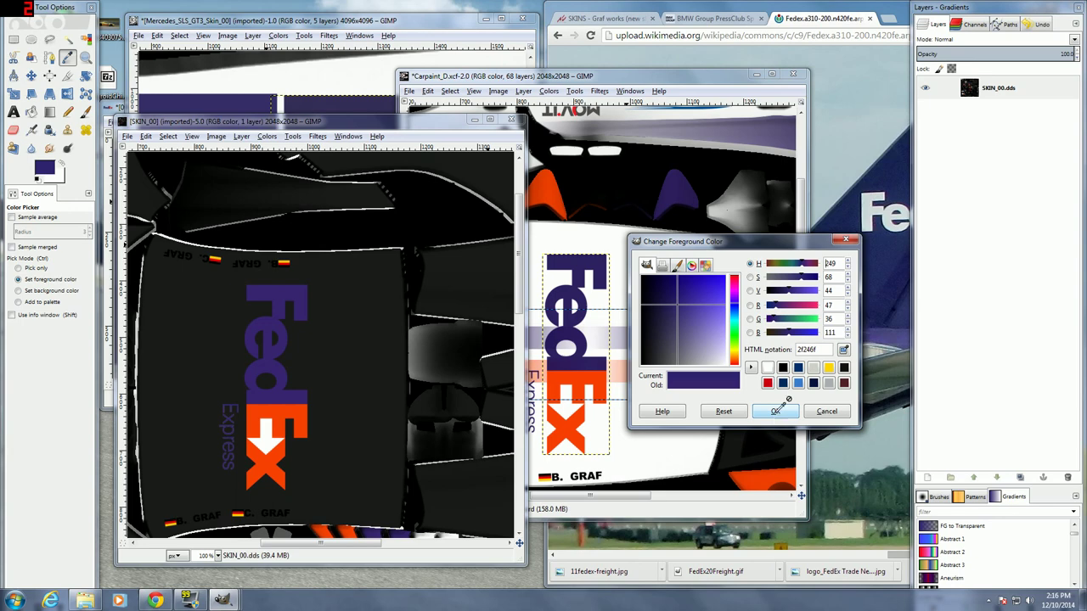